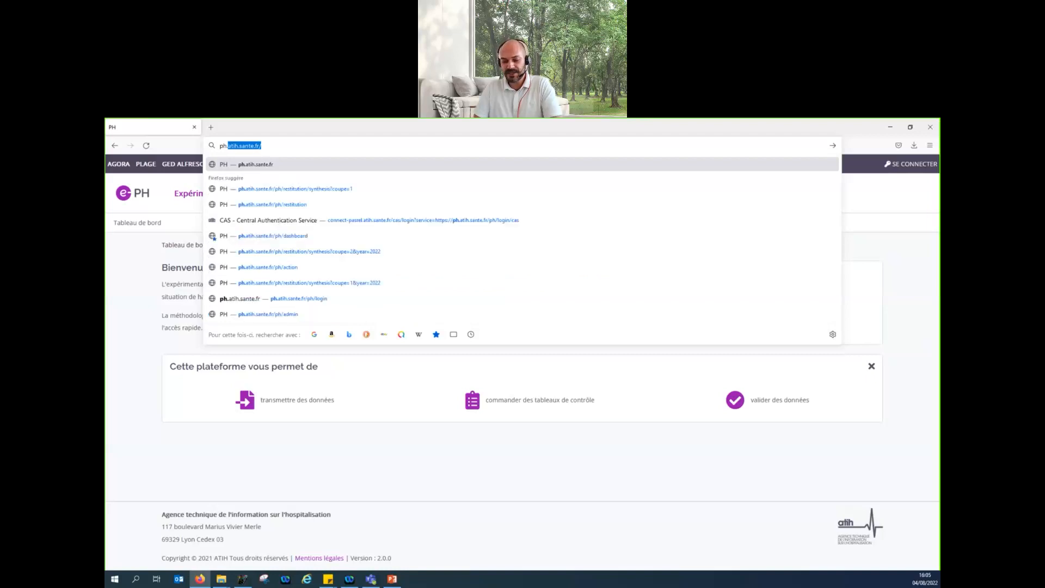
# - Load ph.atih.sante.fr and open the e-PH login page
pyautogui.write('.sante.fr')
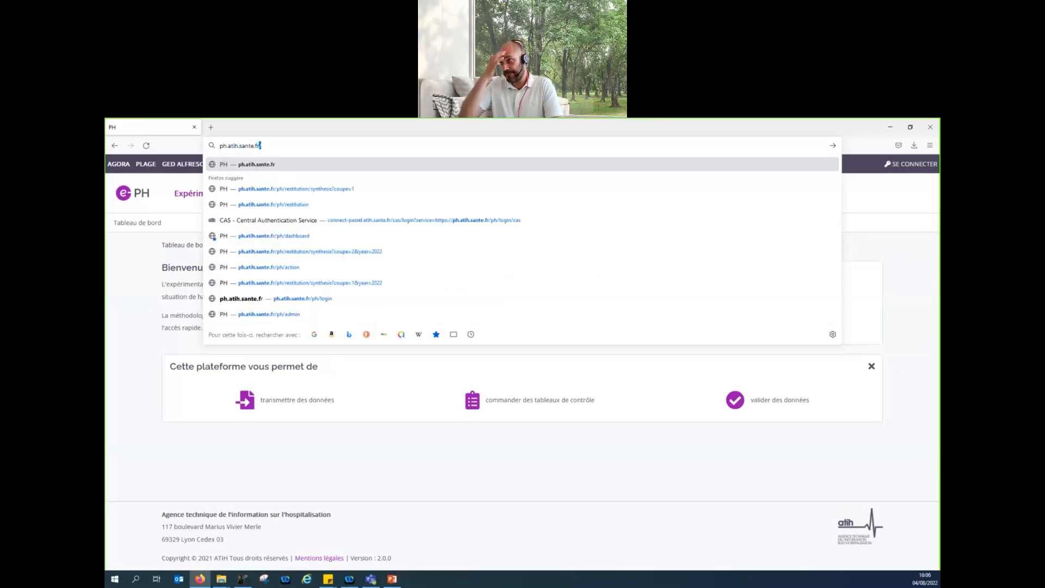
pyautogui.press('Return')
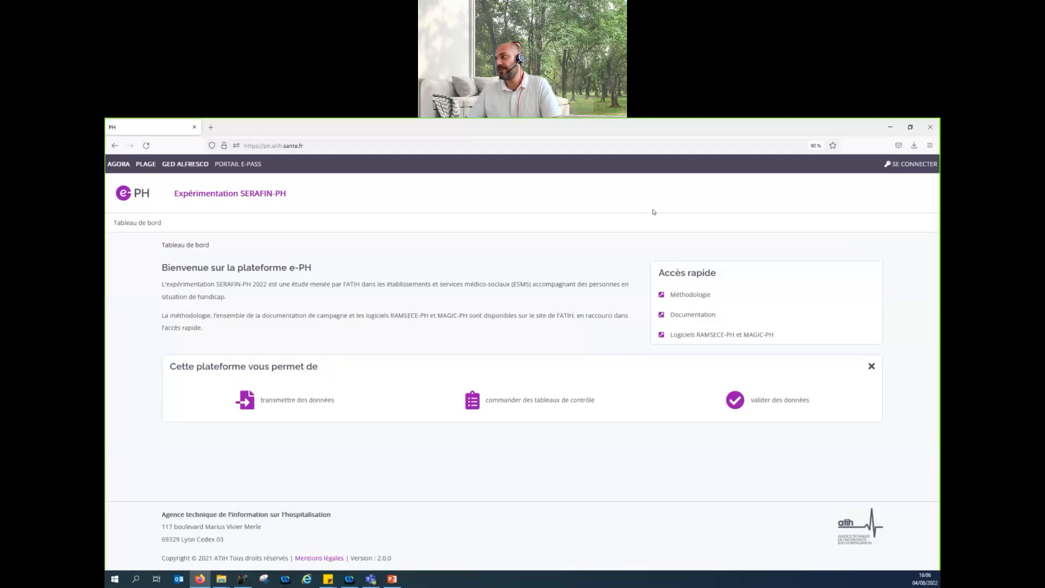
pyautogui.click(922, 169)
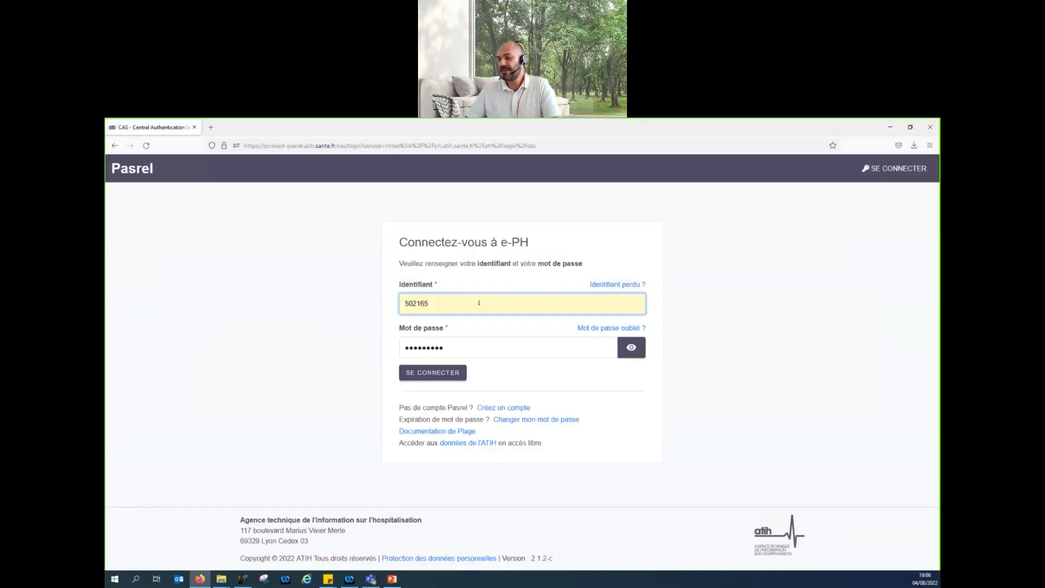
# - Sign in to e-PH with the saved account identifier and its password, using the Etab tests ESMS 03 profile
pyautogui.moveTo(478, 302); pyautogui.dragTo(379, 302)
pyautogui.write('49')
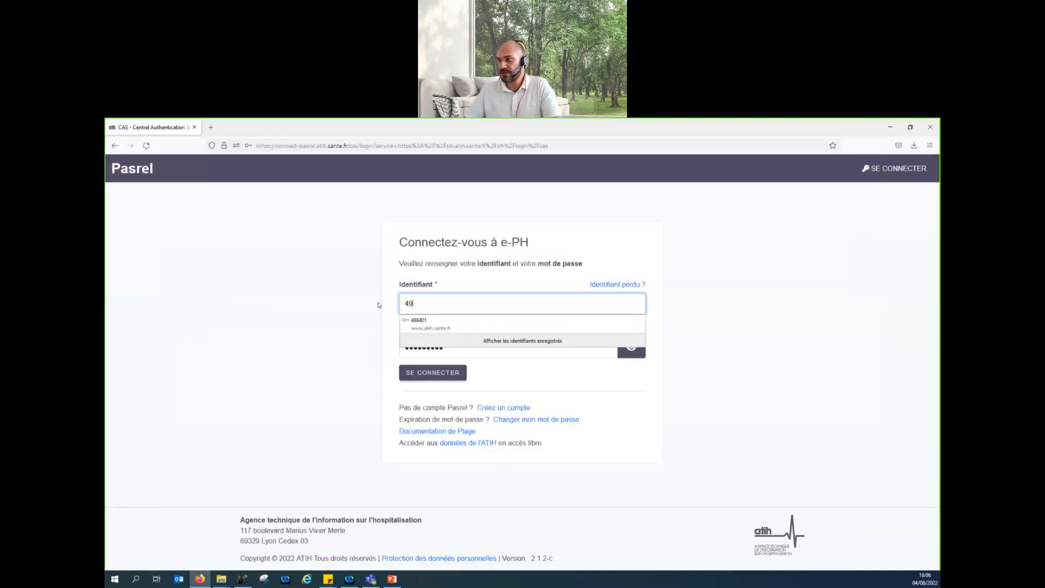
pyautogui.write('9401')
pyautogui.click(419, 322)
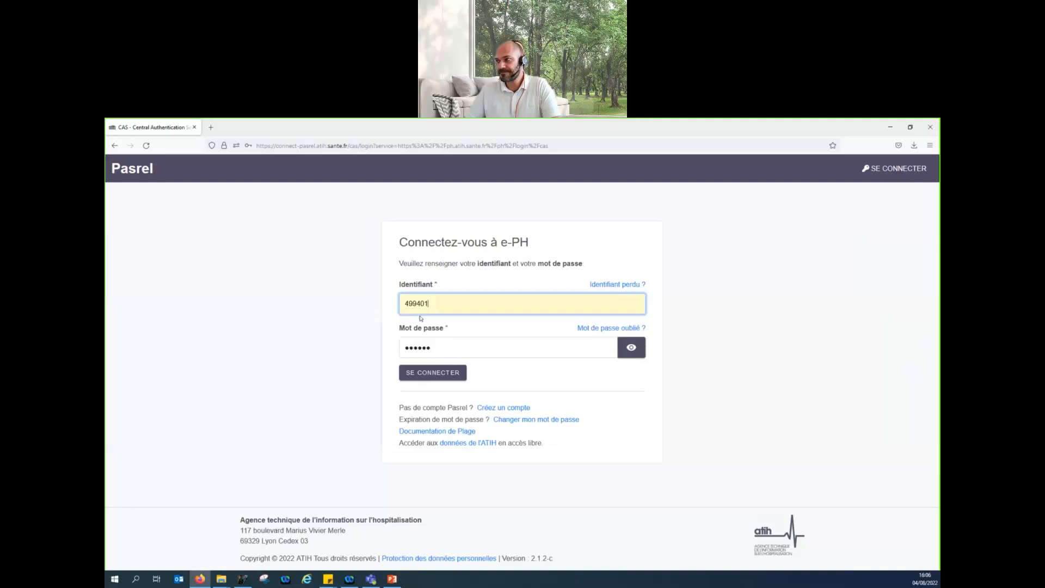
pyautogui.click(426, 373)
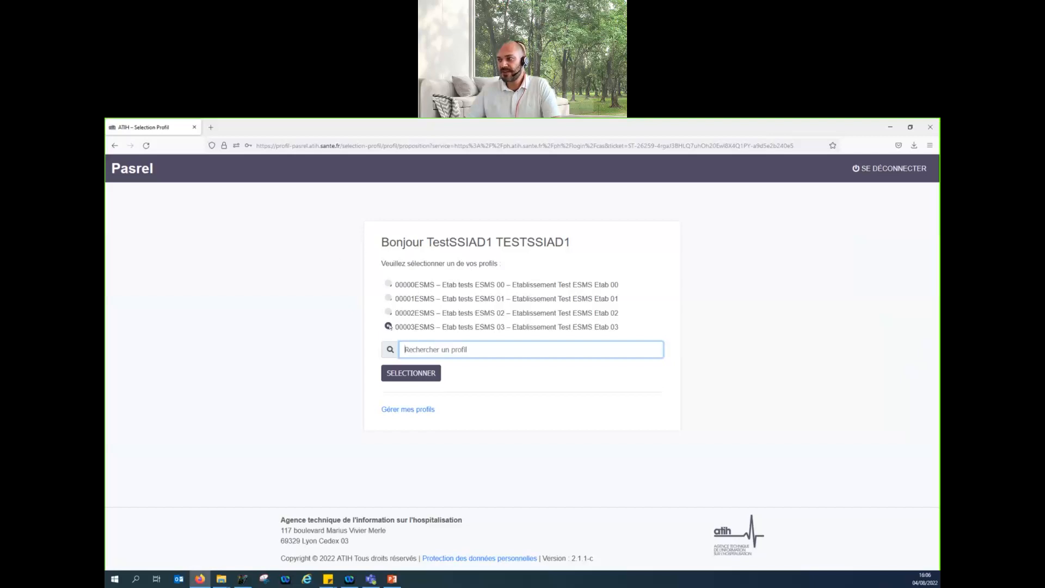
pyautogui.click(410, 380)
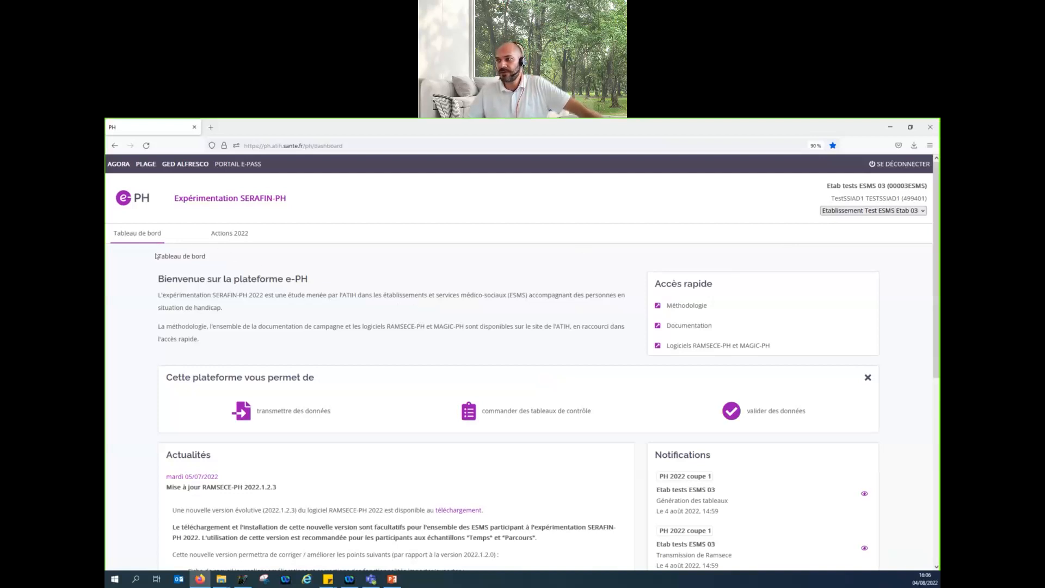
# - Download the zip of all control tables and documents for Coupe 1 of Actions 2022 and open the archive
pyautogui.click(229, 235)
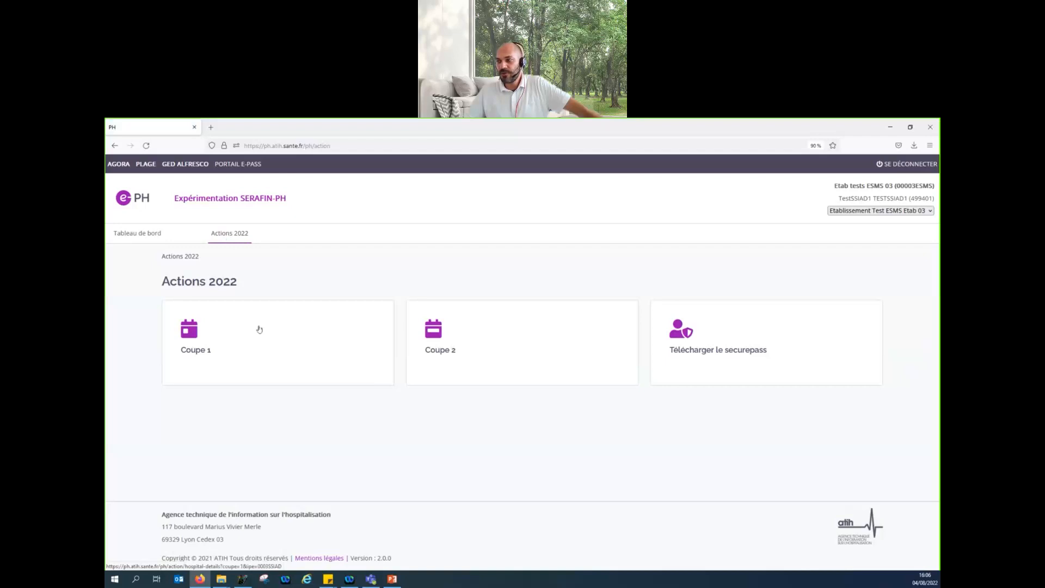
pyautogui.click(296, 332)
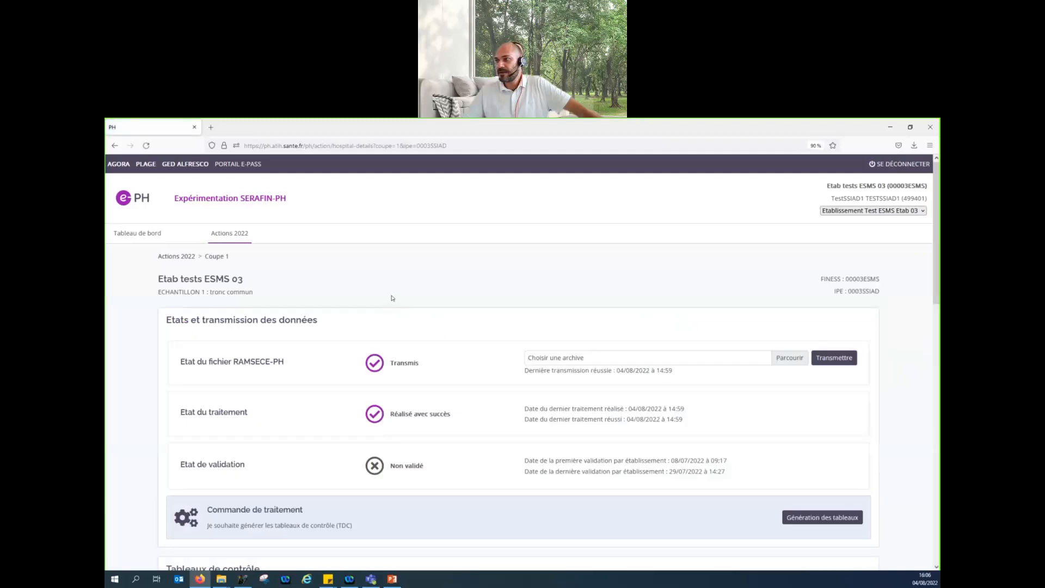
pyautogui.scroll(-5, 391, 297)
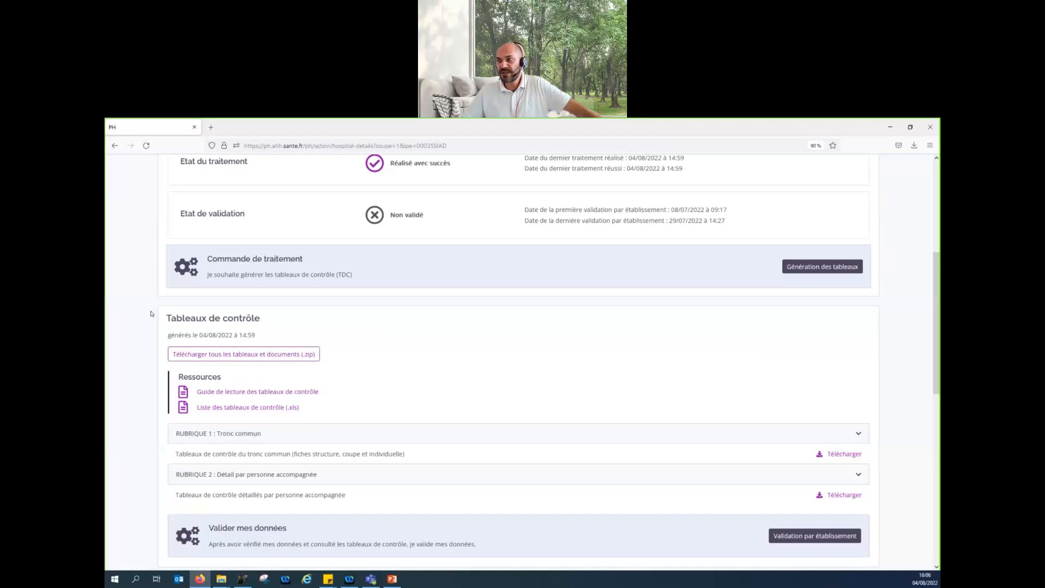
pyautogui.click(218, 356)
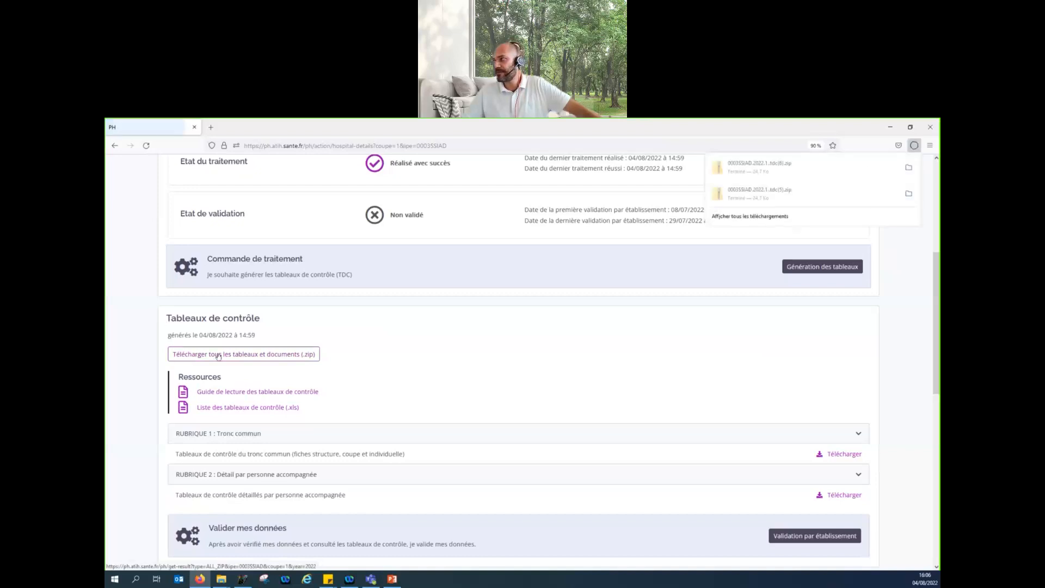
pyautogui.click(779, 170)
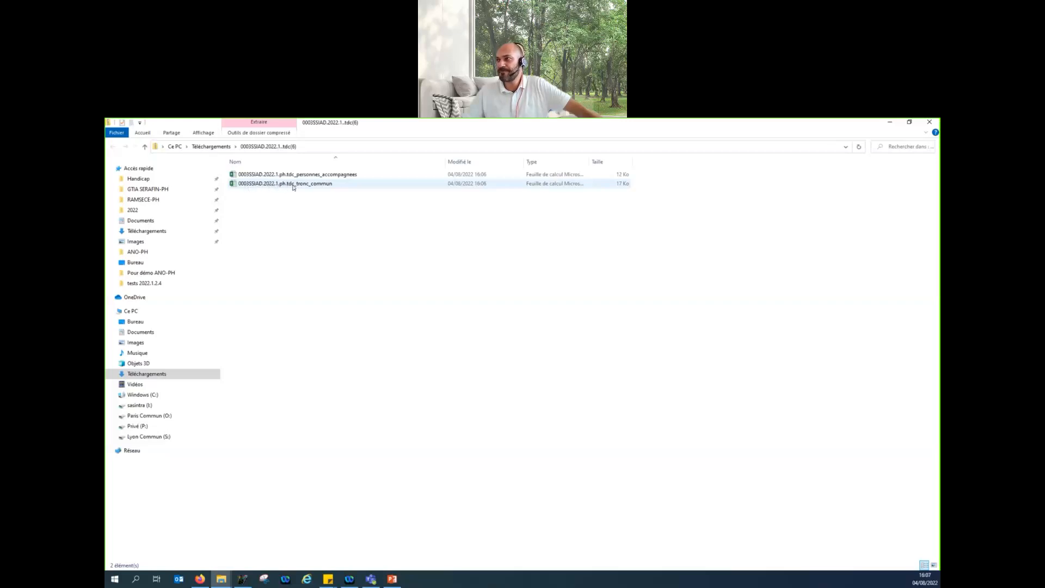
# - Open the tdc_tronc_commun workbook from the archive in a full-size window
pyautogui.doubleClick(323, 185)
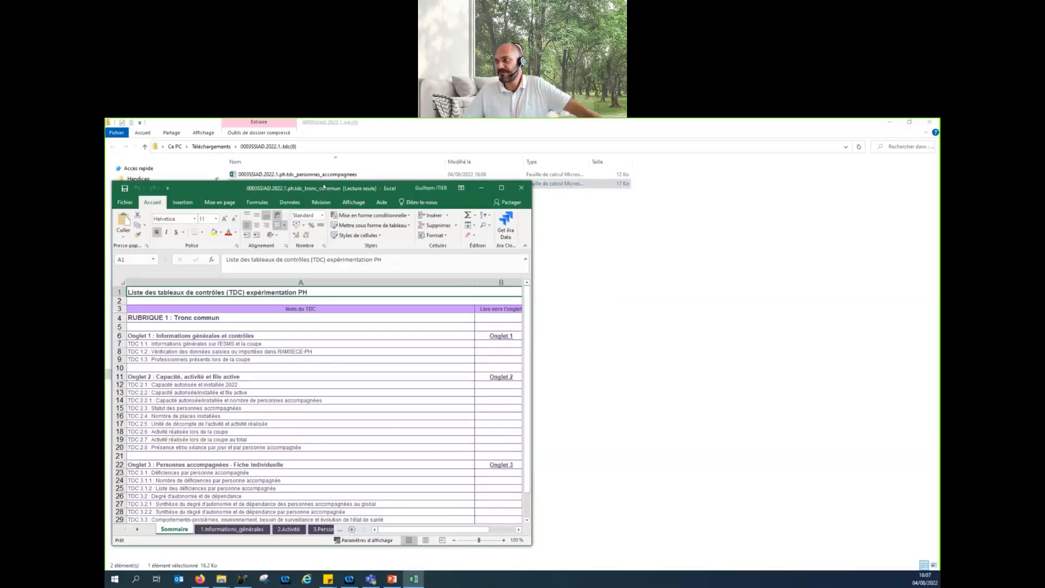
pyautogui.click(501, 187)
pyautogui.click(546, 287)
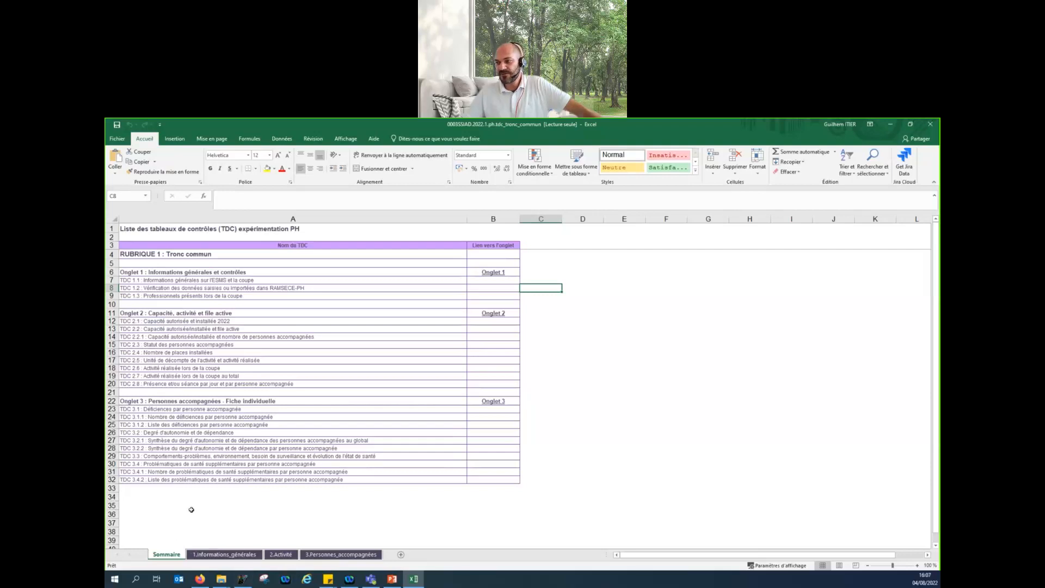
# - Examine TDC 1.2 on the 1.Informations_générales sheet, reading the ANO-PH file check's control, result and required action
pyautogui.click(224, 554)
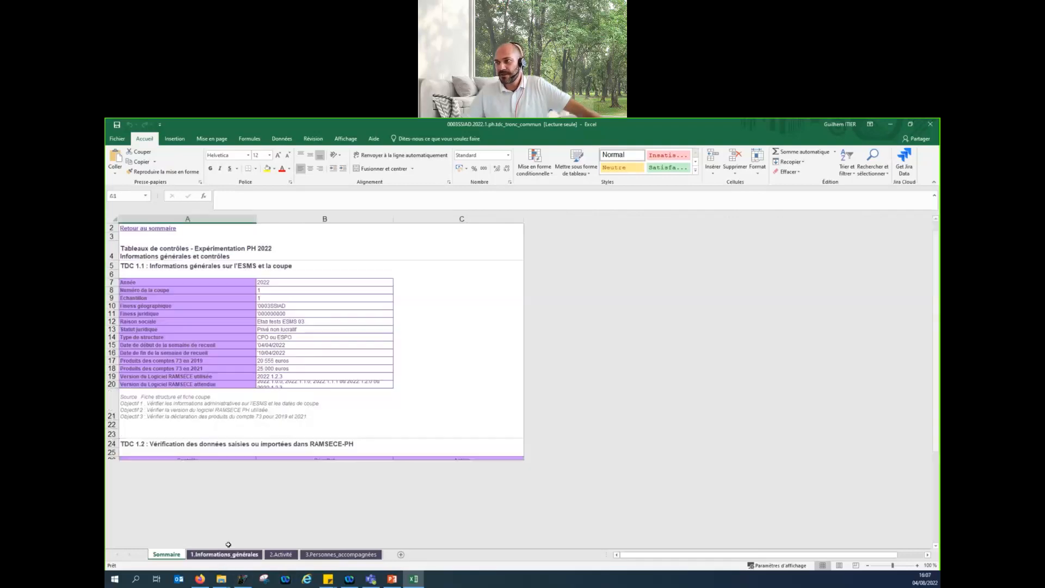
pyautogui.scroll(-4, 206, 372)
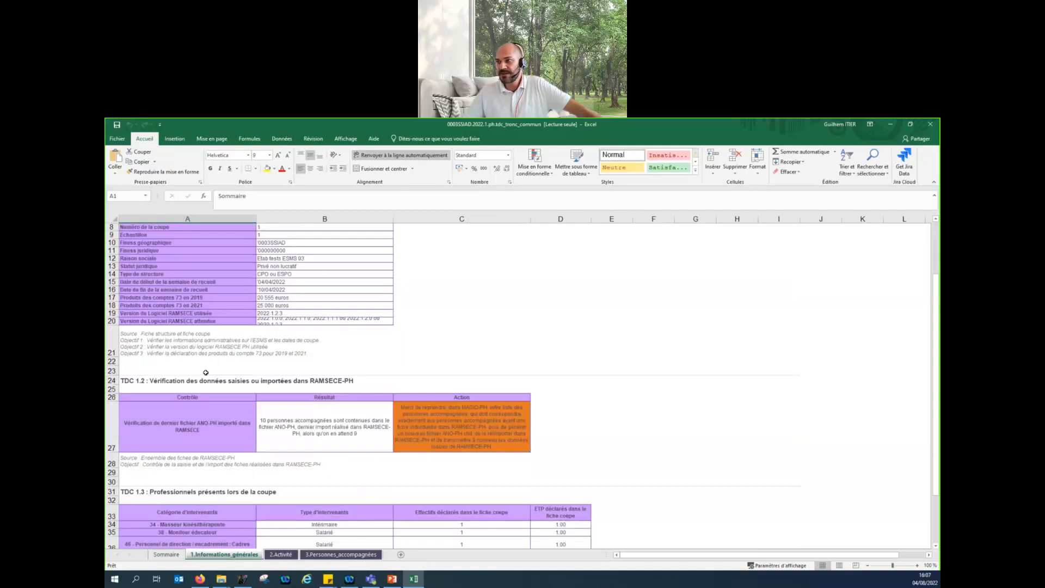
pyautogui.click(141, 334)
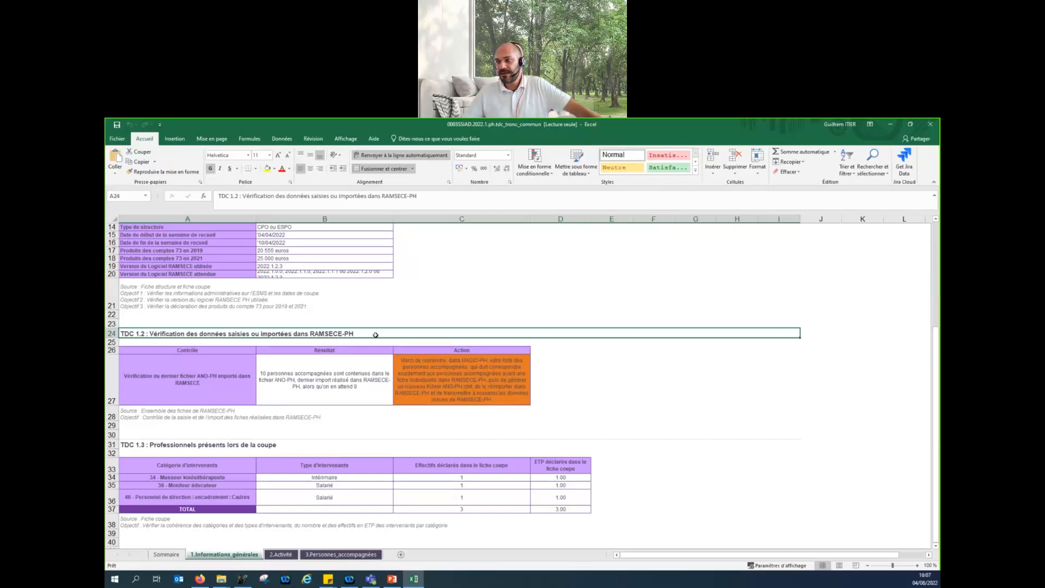
pyautogui.click(232, 386)
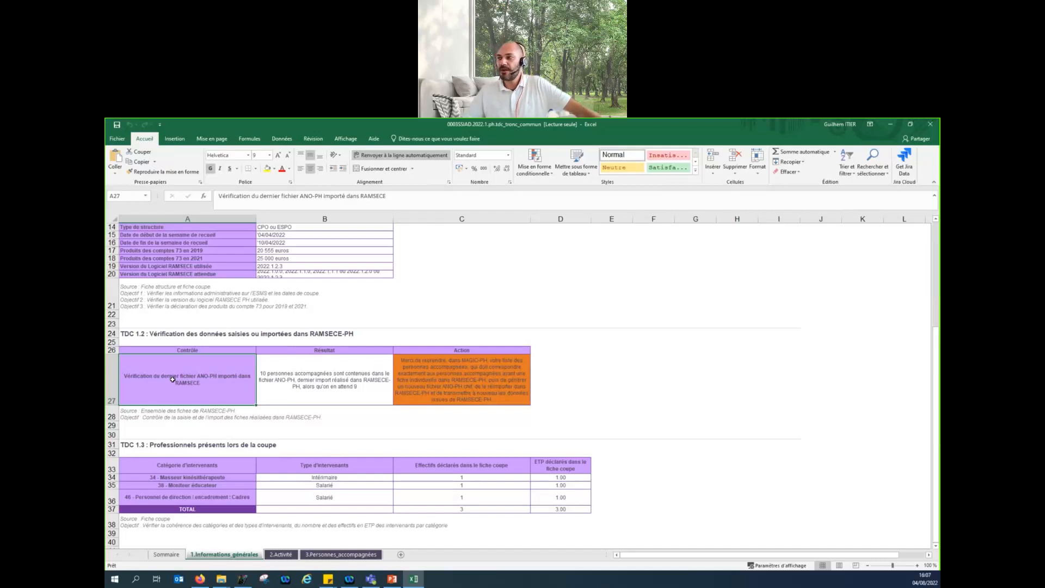
pyautogui.click(366, 365)
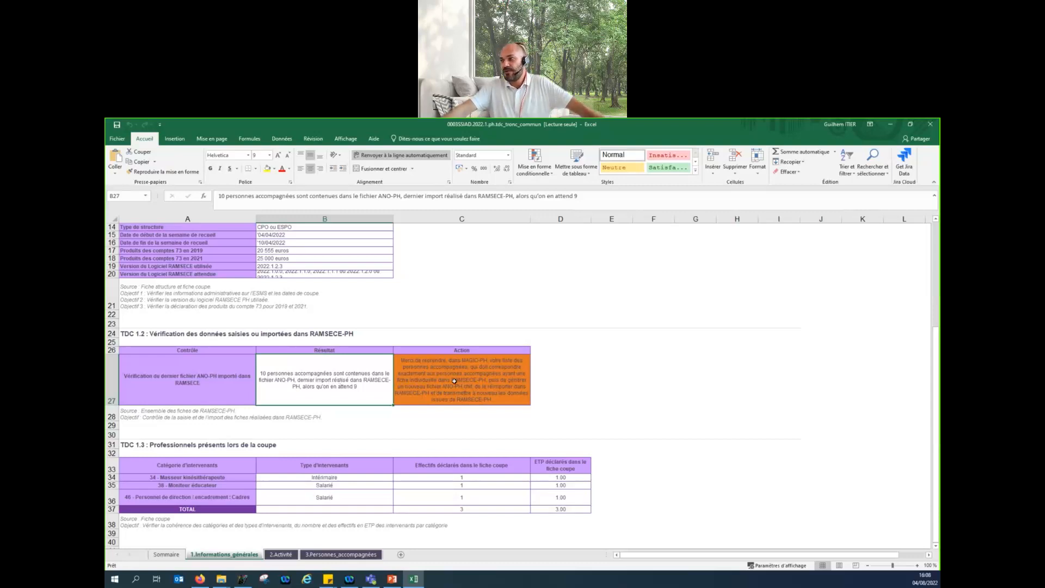
pyautogui.click(470, 369)
pyautogui.click(472, 350)
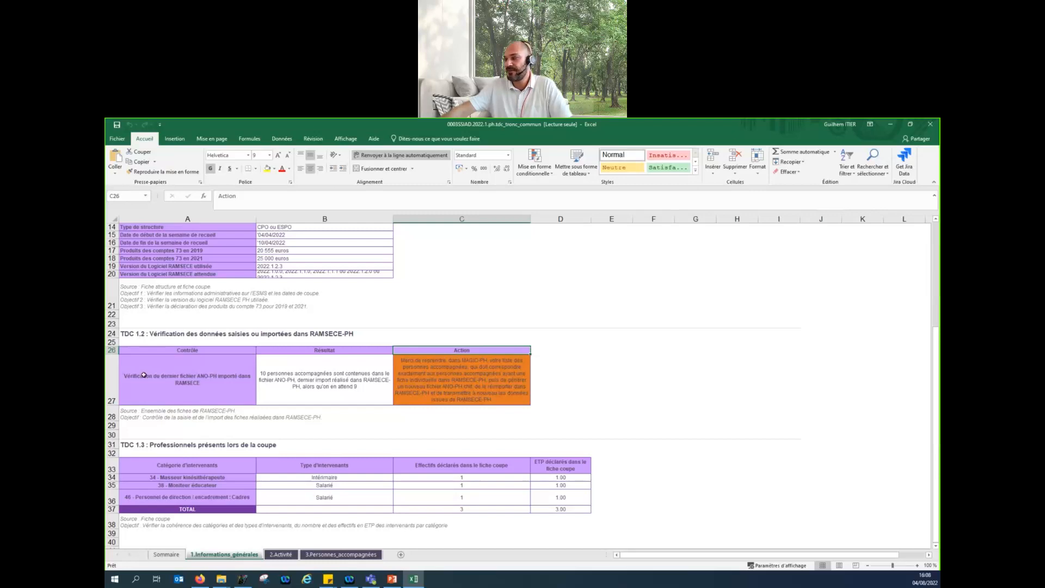
# - Minimize the workbook, close the archive folder and switch to RAMSECE-PH 2022
pyautogui.click(897, 129)
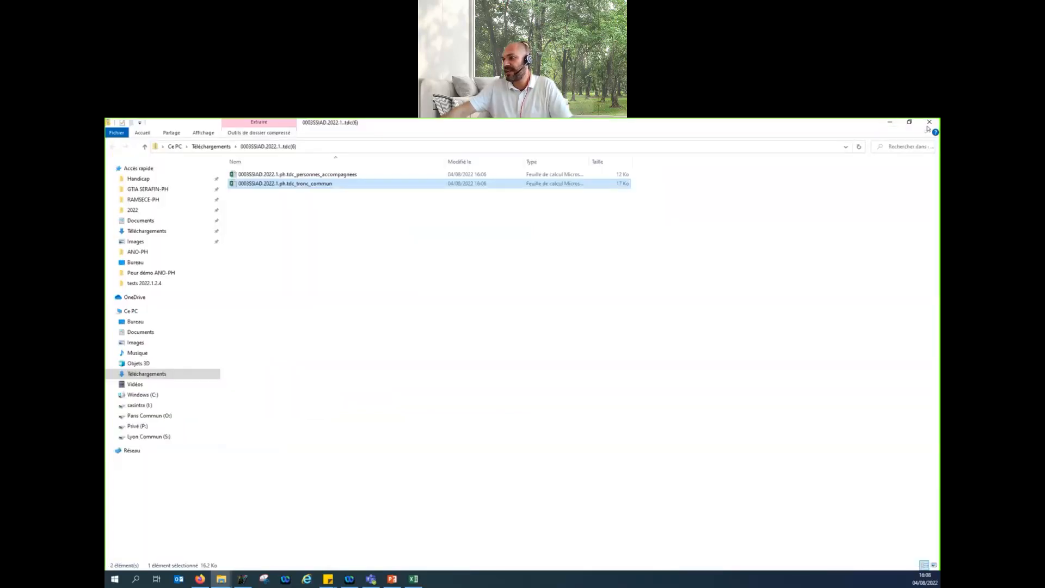
pyautogui.click(928, 129)
pyautogui.click(370, 184)
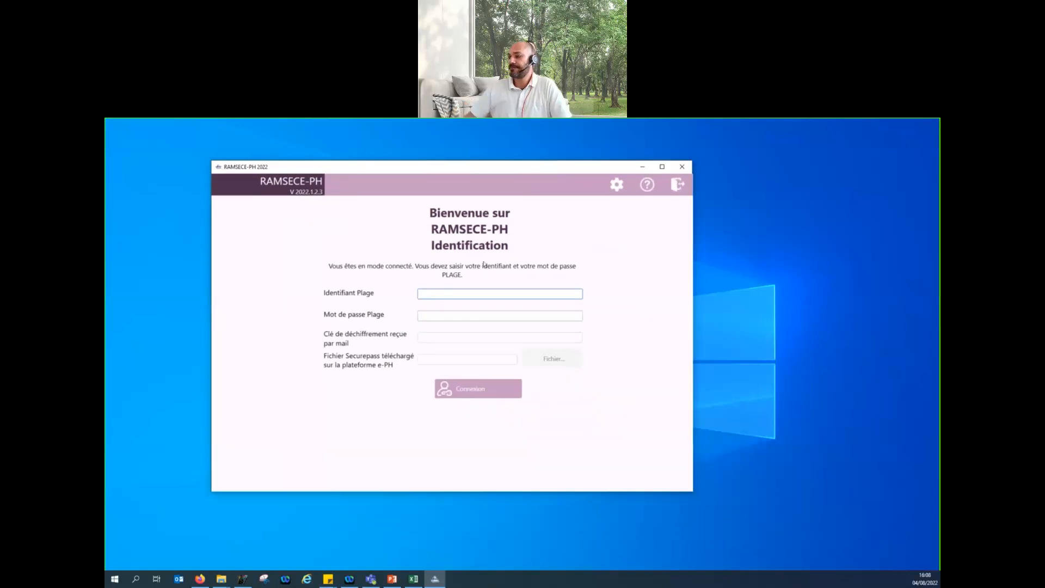
# - Log in to RAMSECE-PH with the Plage identifier and the Plage password
pyautogui.write('499401')
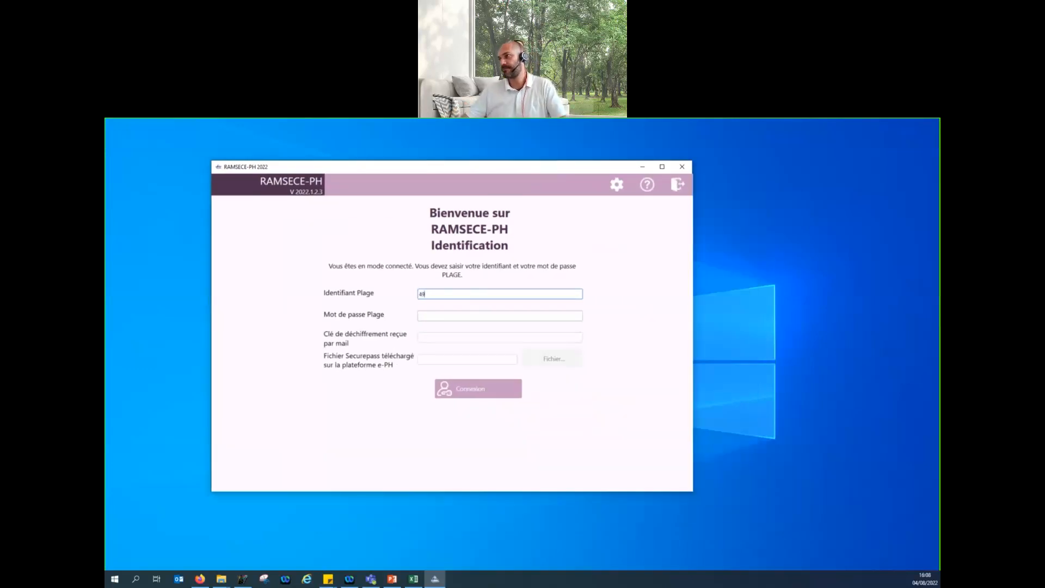
pyautogui.click(420, 319)
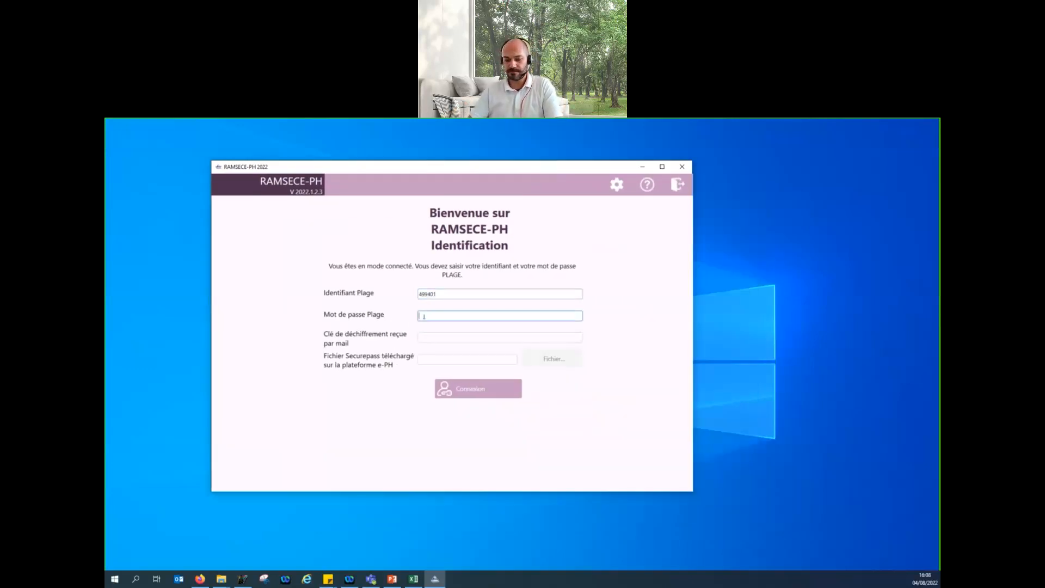
pyautogui.write('******')
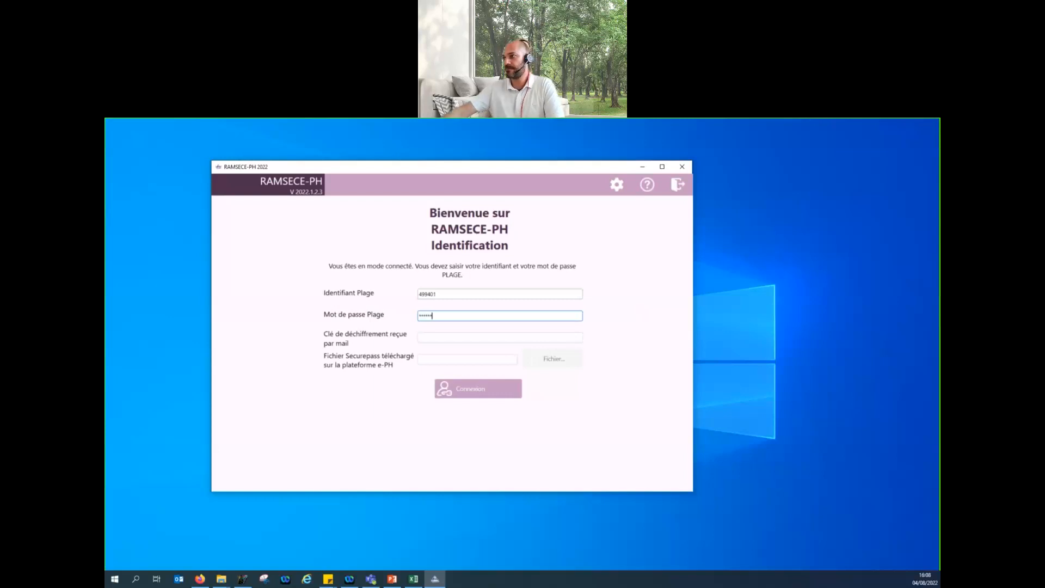
pyautogui.press('Return')
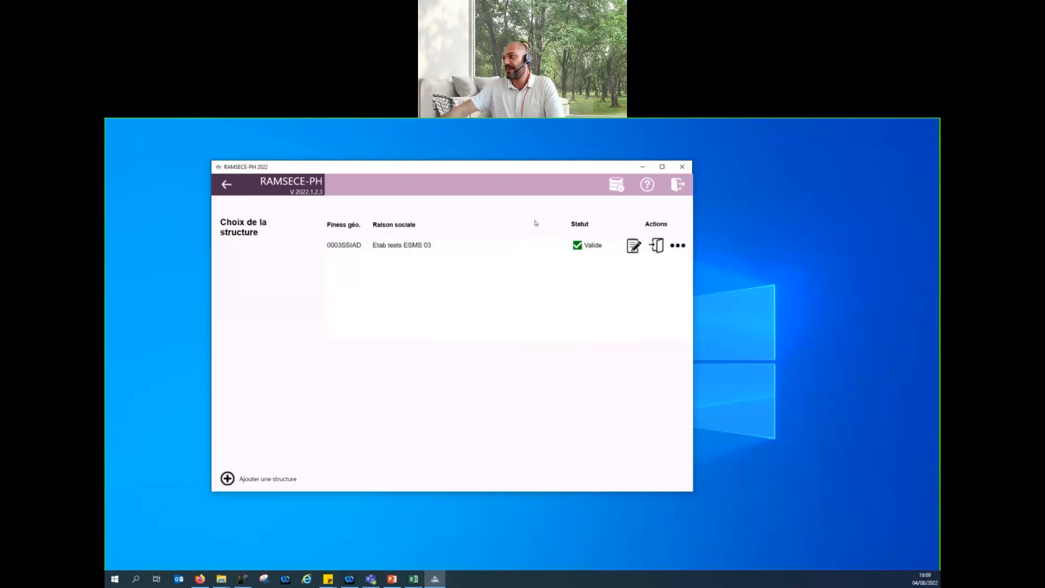
# - Open the accompanied persons management list for Coupe 1 of Etab tests ESMS 03 and review it full-size
pyautogui.click(657, 246)
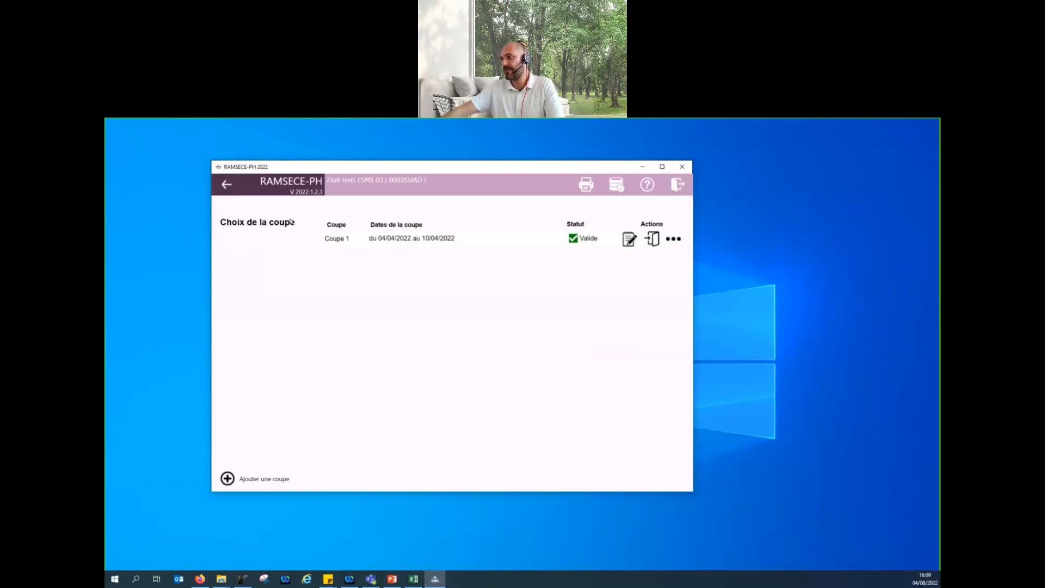
pyautogui.click(654, 240)
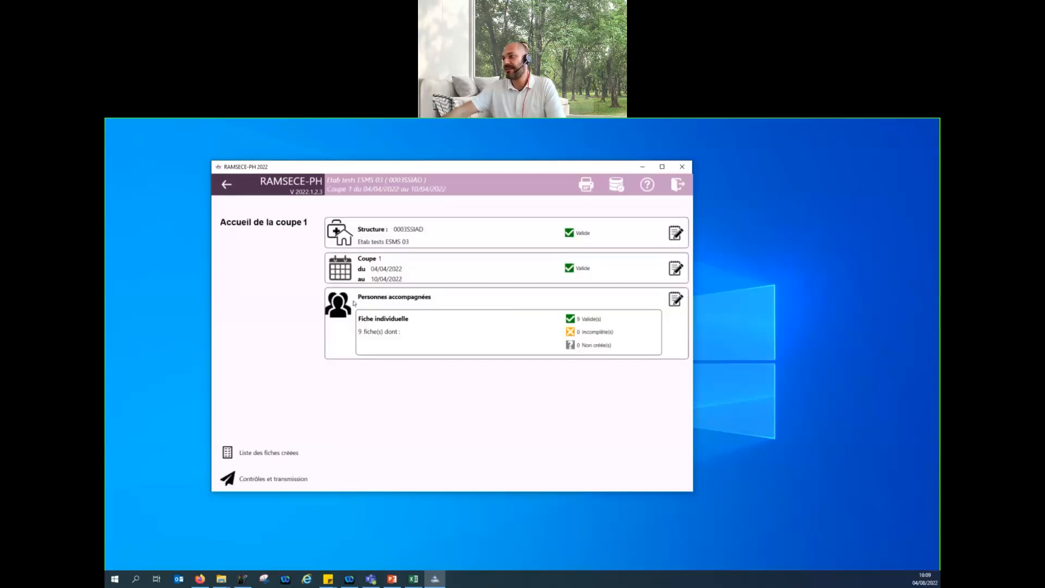
pyautogui.click(675, 299)
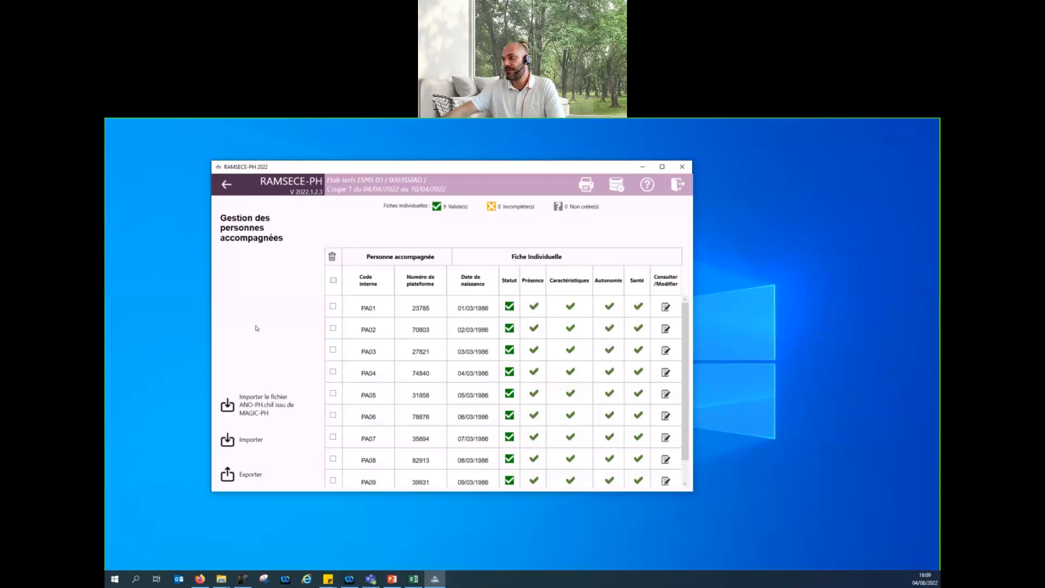
pyautogui.scroll(-1, 334, 329)
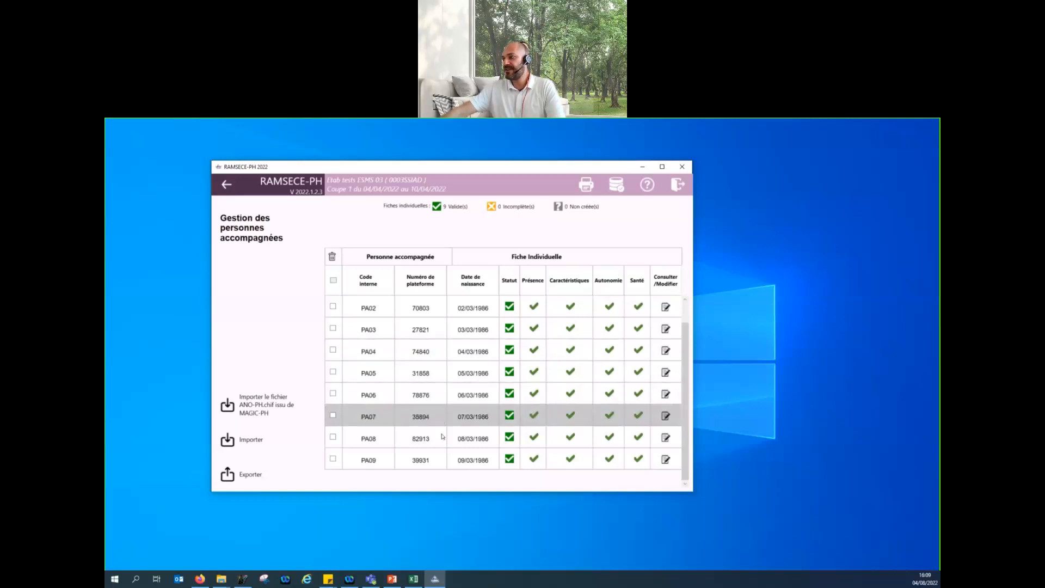
pyautogui.scroll(1, 446, 451)
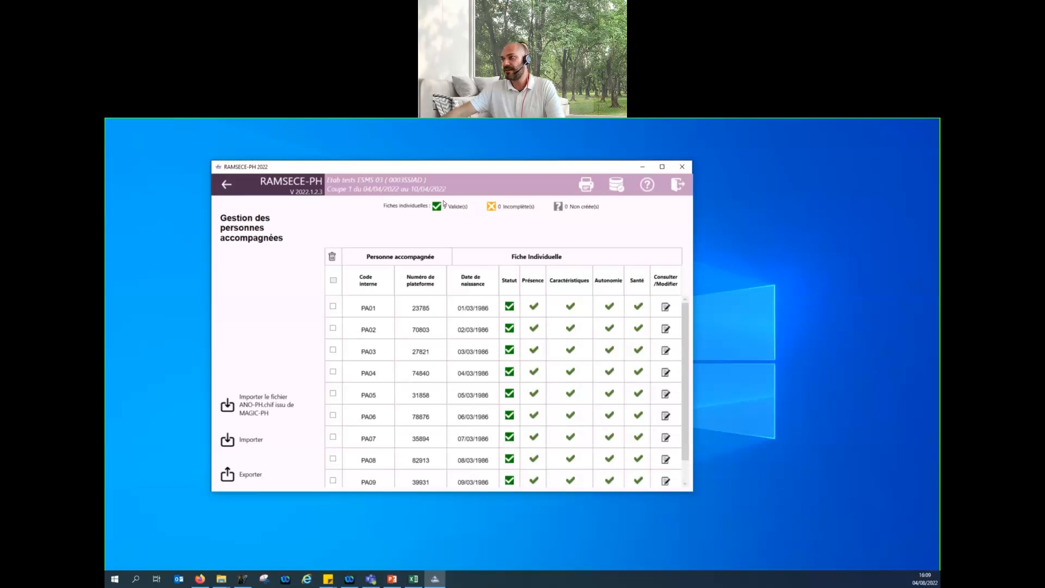
pyautogui.click(662, 167)
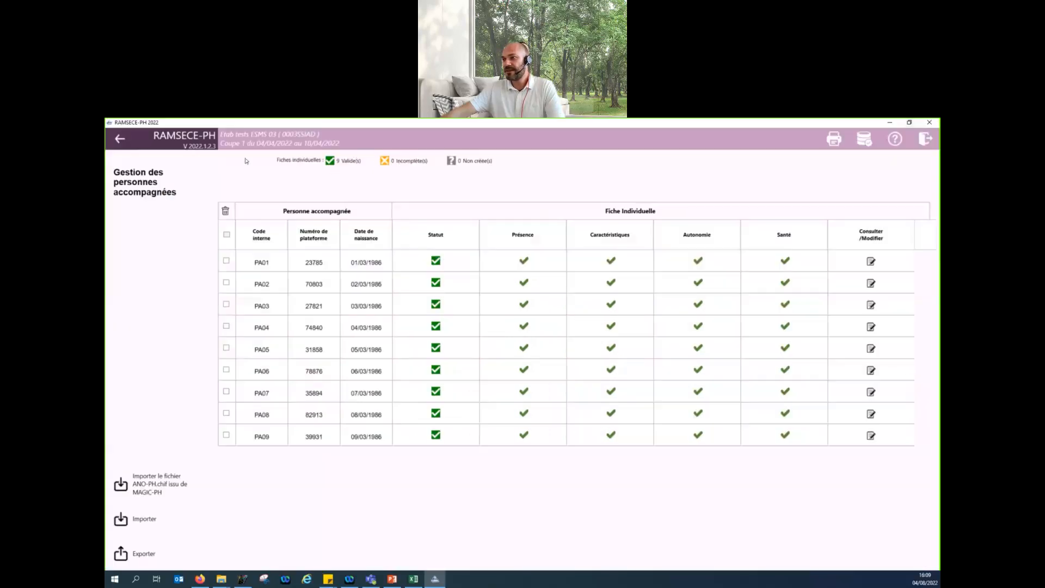
# - Export the list of accompanied persons to the Bureau folder as the CSV file exp_Personnes_Accompagnees_0003SSIAD_1_20220804
pyautogui.click(168, 563)
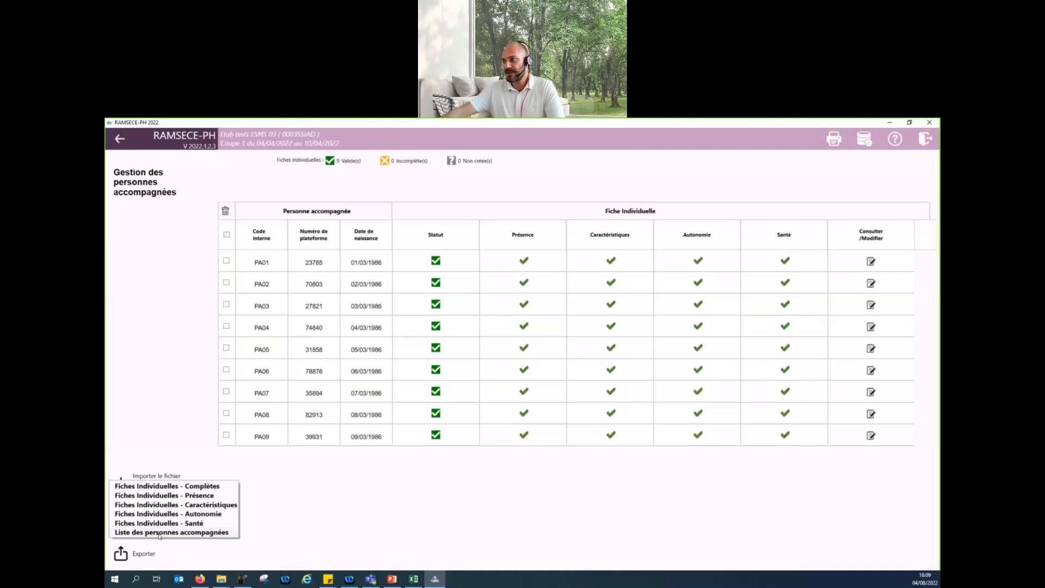
pyautogui.click(159, 532)
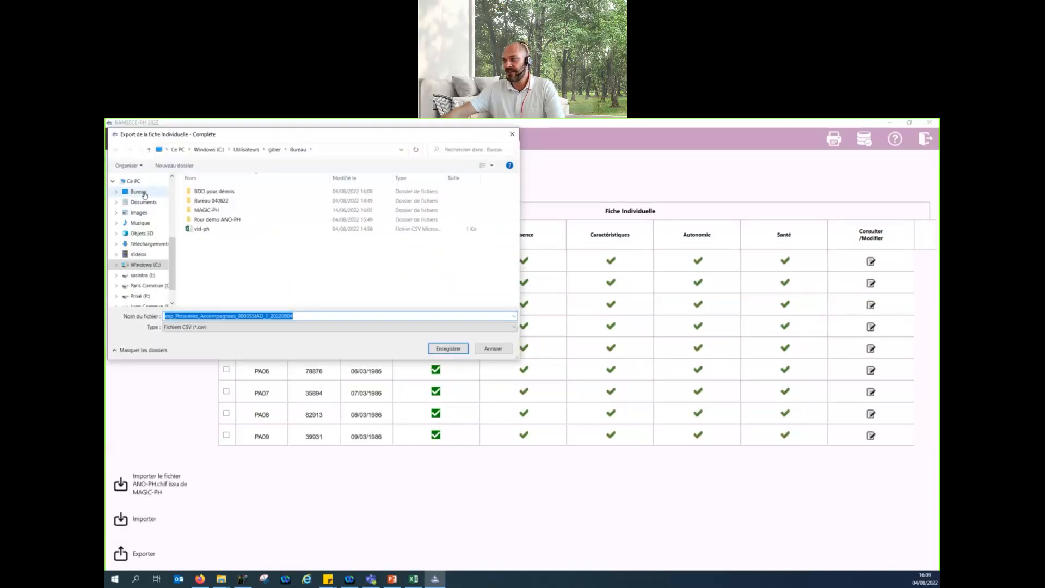
pyautogui.click(143, 193)
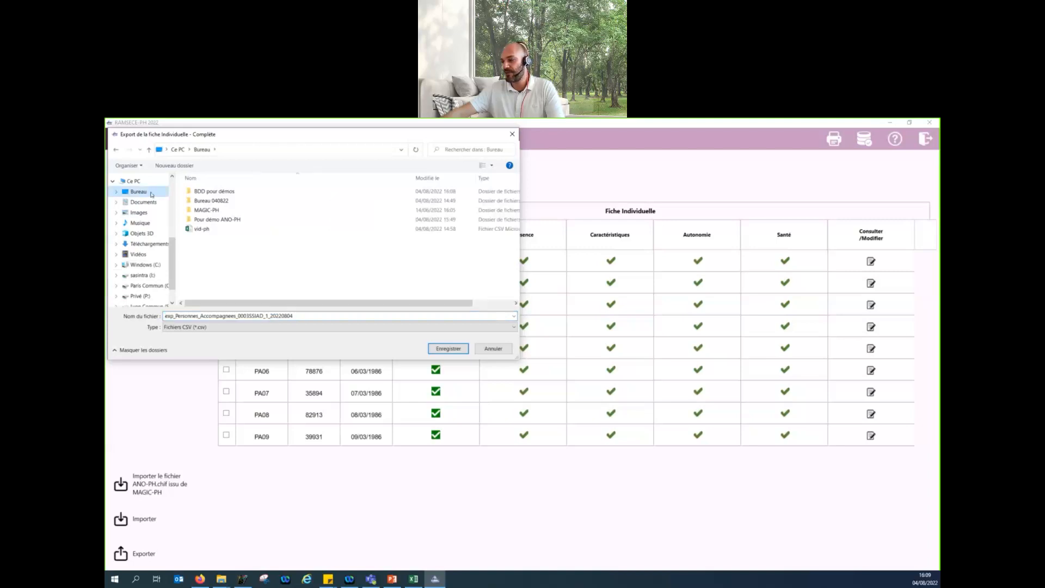
pyautogui.click(448, 349)
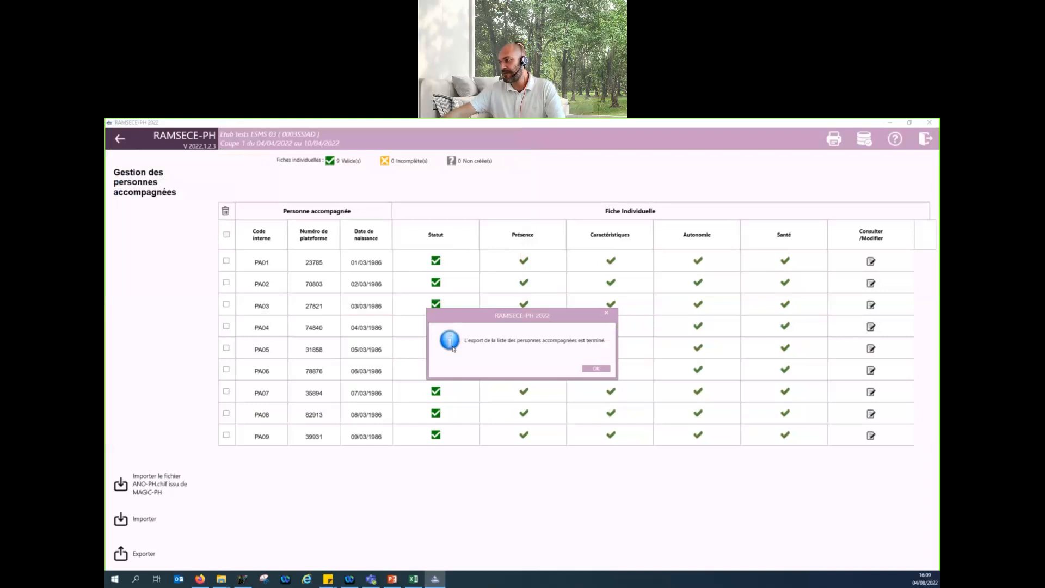
pyautogui.click(596, 369)
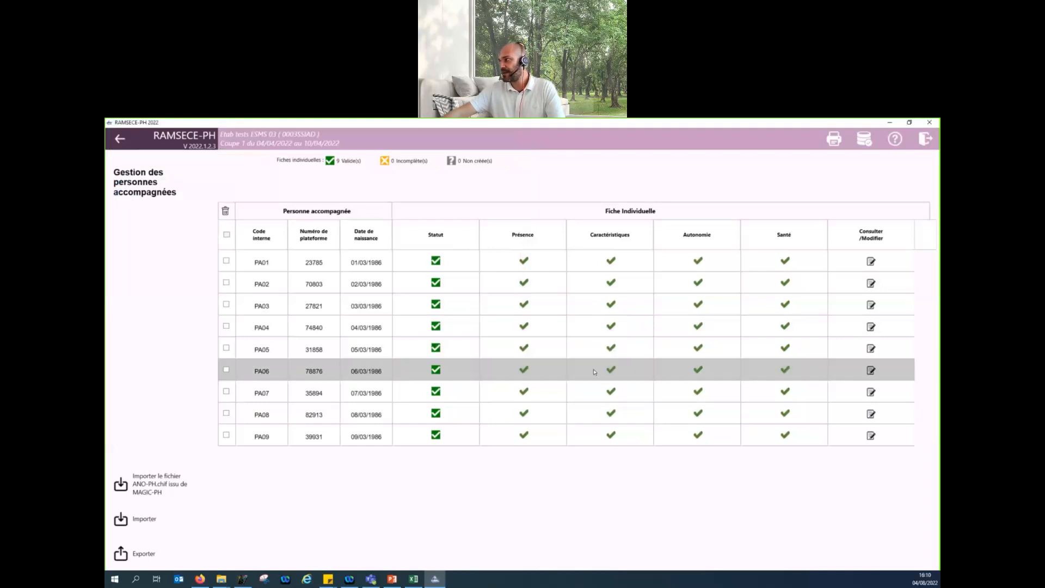
# - Minimize RAMSECE-PH, open the exported CSV file from the desktop in Excel and review its data rows
pyautogui.click(891, 123)
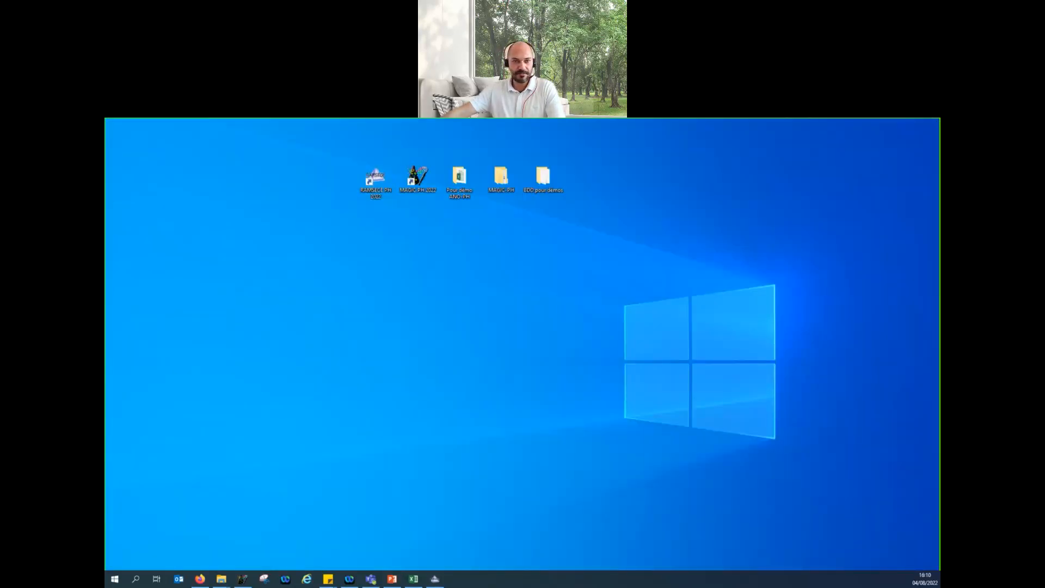
pyautogui.moveTo(106, 273); pyautogui.dragTo(508, 401)
pyautogui.doubleClick(465, 221)
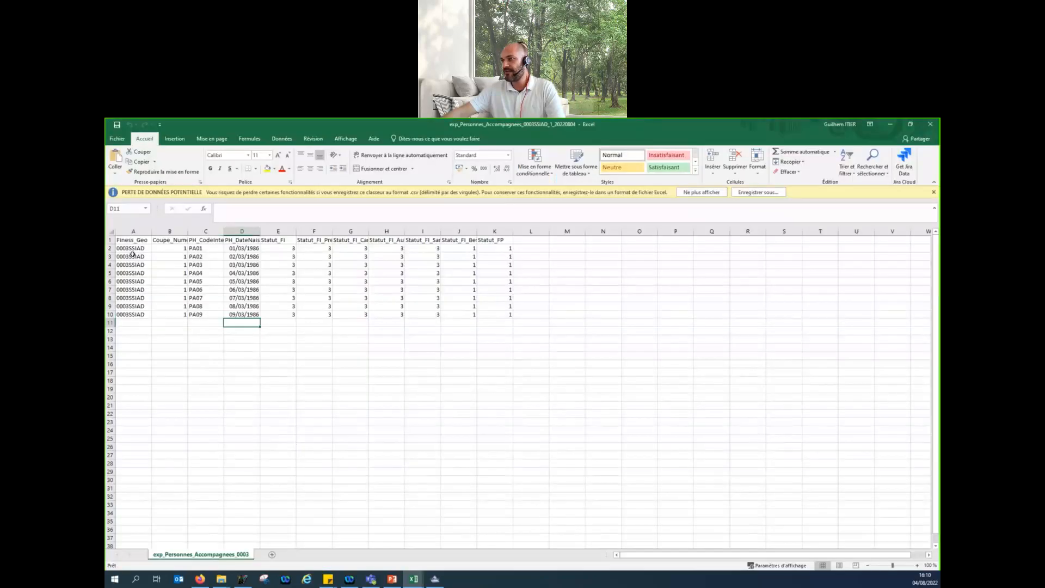
pyautogui.moveTo(135, 249); pyautogui.dragTo(139, 317)
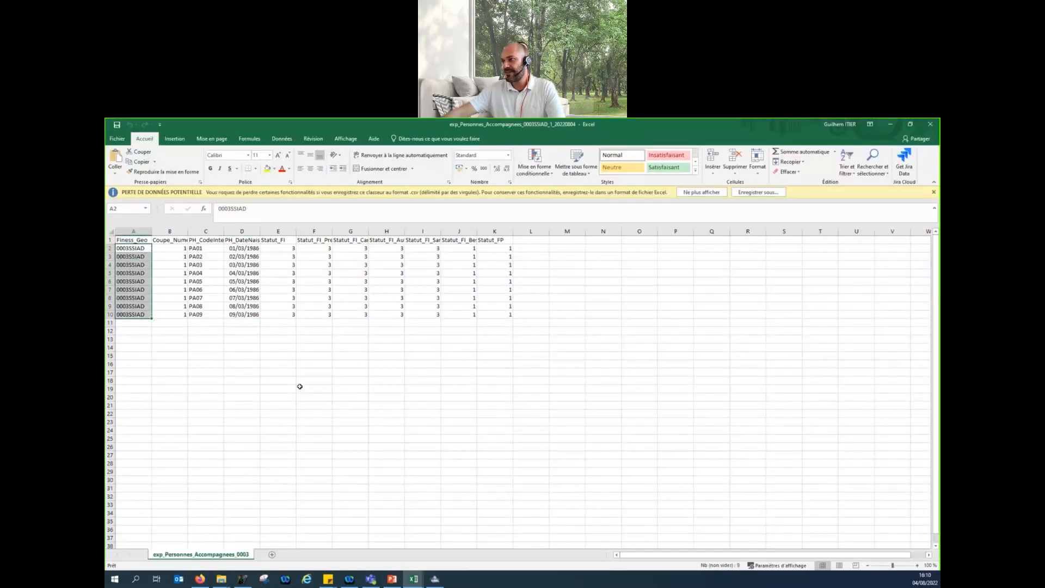
pyautogui.click(501, 321)
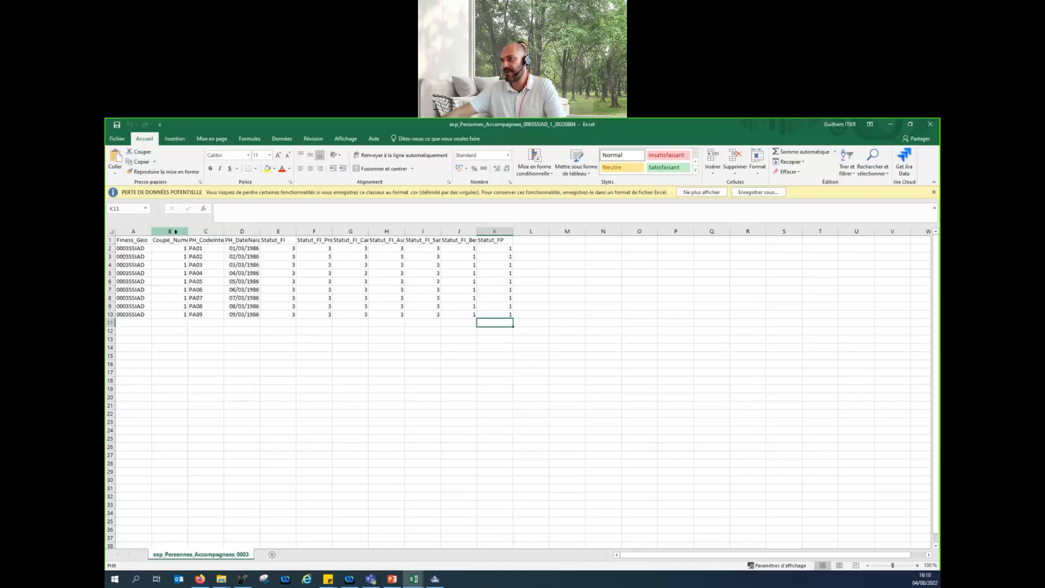
# - Delete the Finess, Coupe and all Statut columns, and fit the widths of the PH_CodeInterne and PH_DateNaissance columns to their content
pyautogui.moveTo(169, 231); pyautogui.dragTo(134, 231)
pyautogui.keyDown('ctrl'); pyautogui.click(289, 232); pyautogui.keyUp('ctrl')
pyautogui.moveTo(289, 233); pyautogui.dragTo(491, 232)
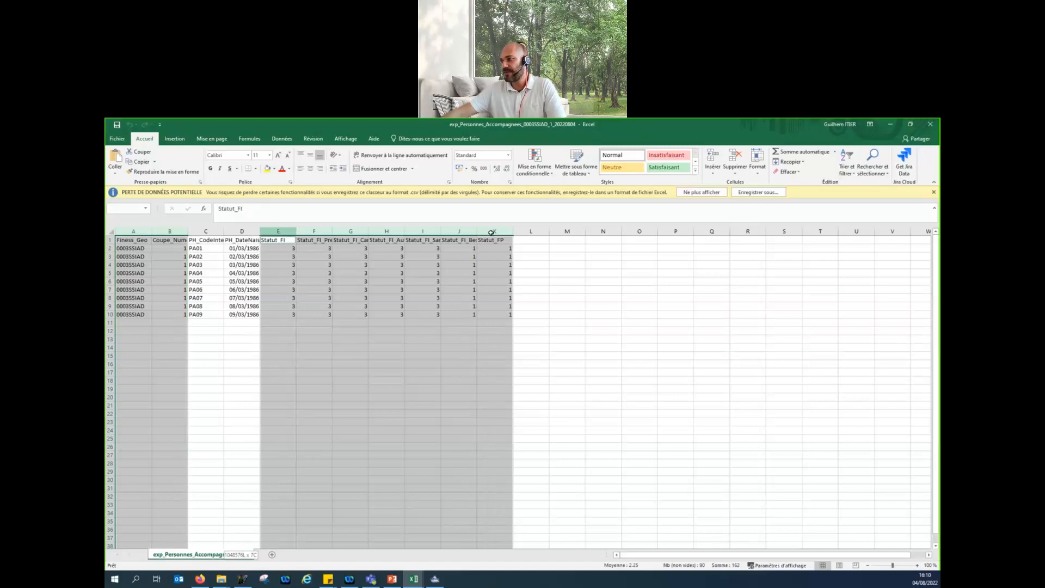
pyautogui.rightClick(491, 232)
pyautogui.click(500, 301)
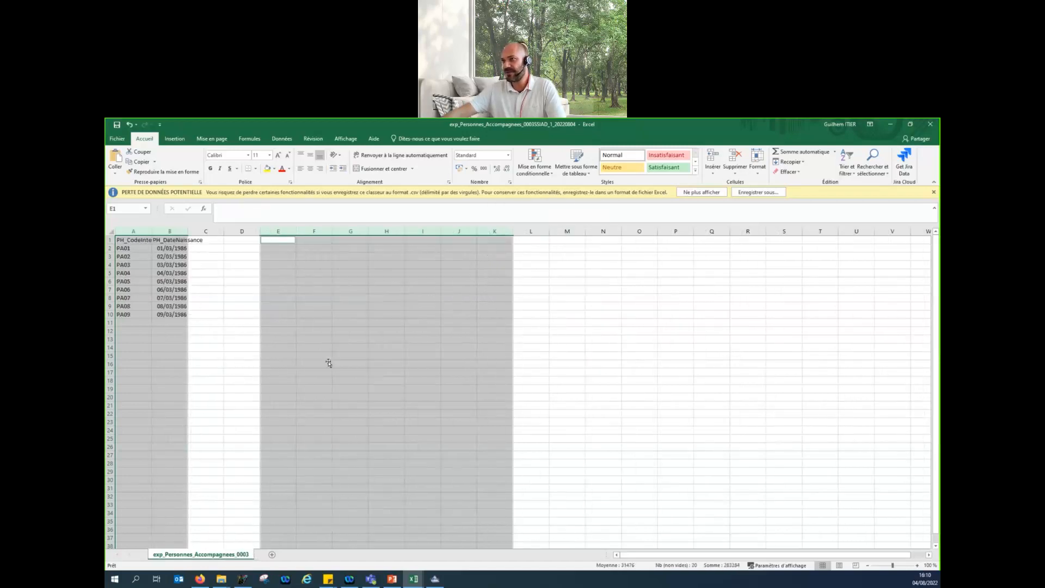
pyautogui.click(326, 362)
pyautogui.doubleClick(188, 232)
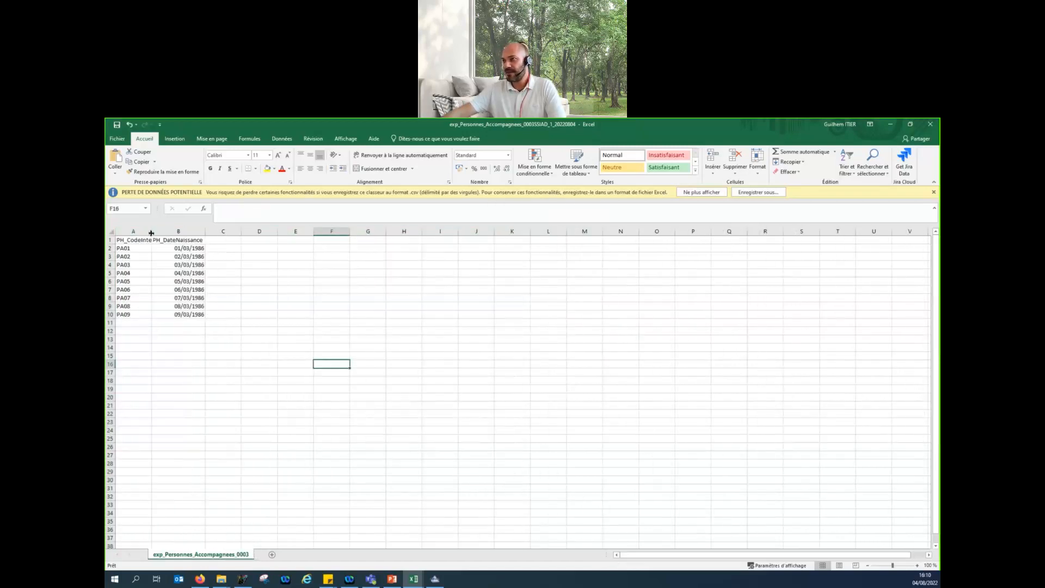
pyautogui.doubleClick(151, 231)
pyautogui.click(270, 264)
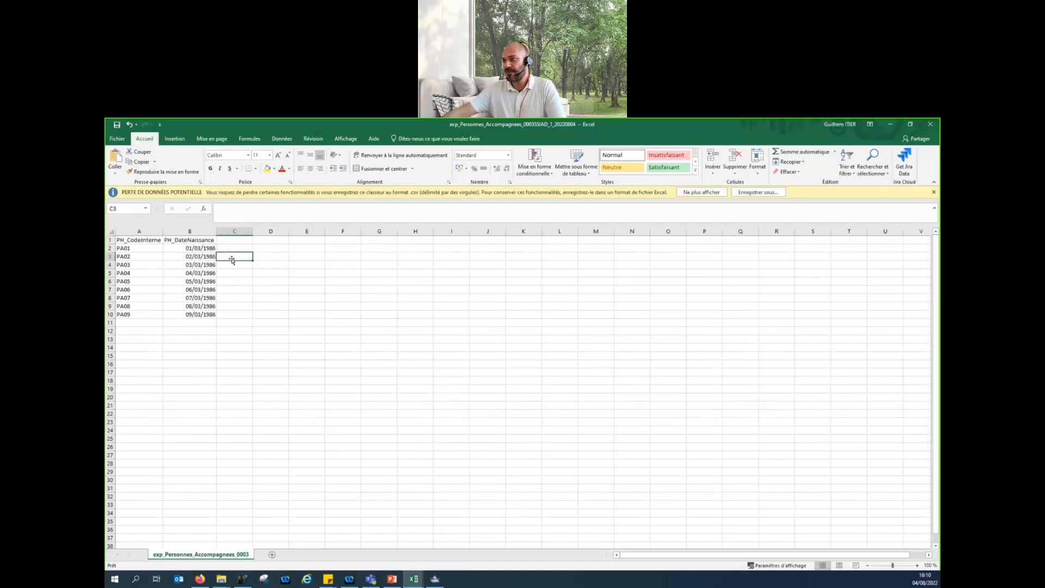
# - Add the column headers NIR in C1 and Sexe in D1
pyautogui.click(229, 240)
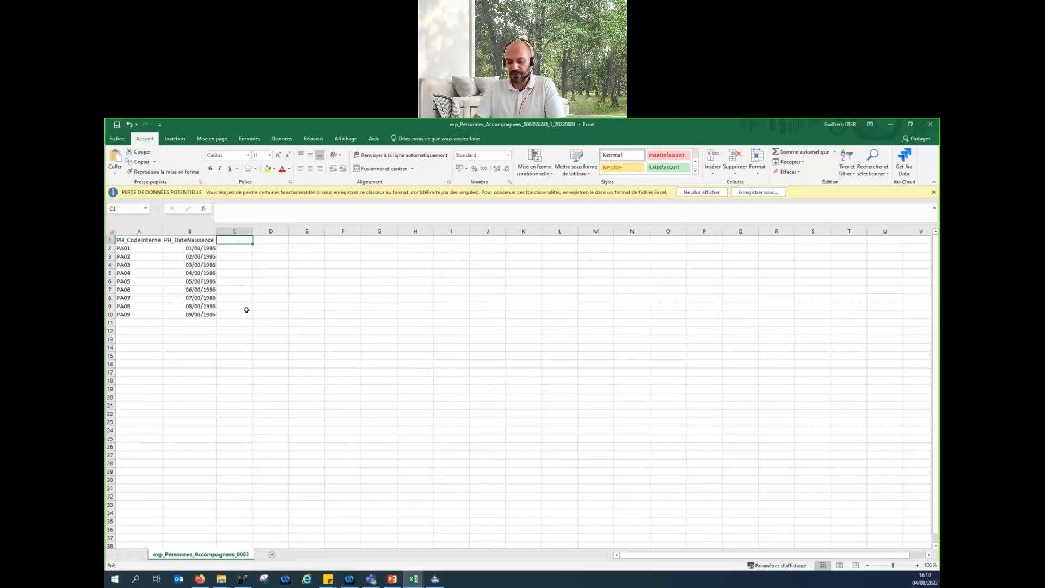
pyautogui.write('NIR')
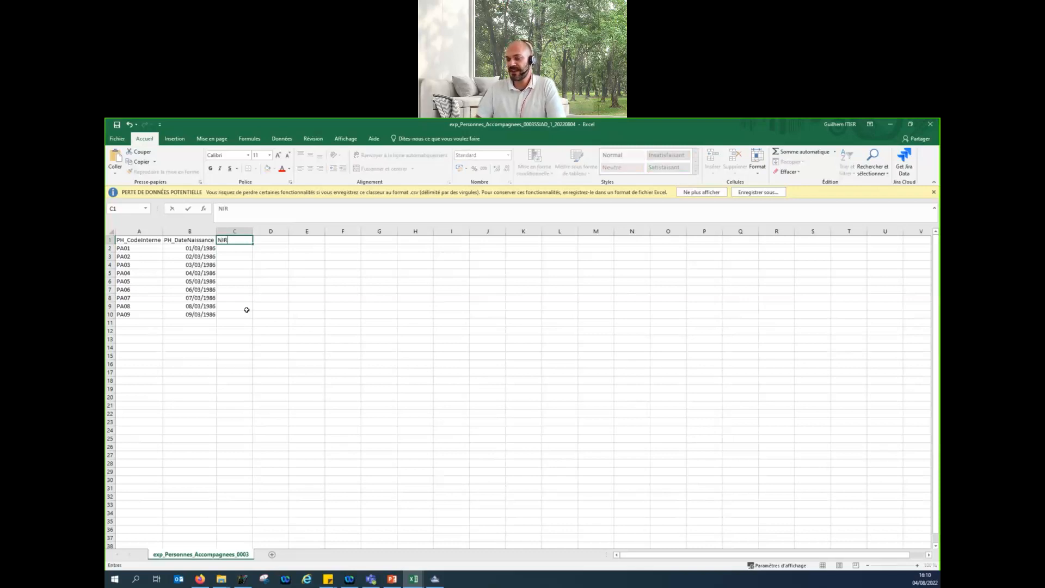
pyautogui.press('Tab')
pyautogui.write('S')
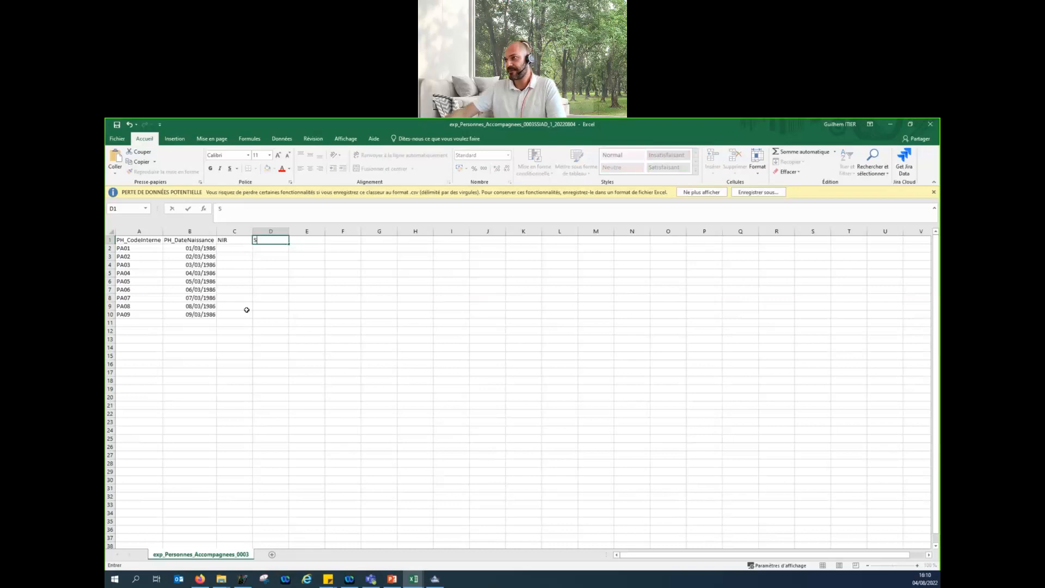
pyautogui.write('exe')
pyautogui.click(339, 311)
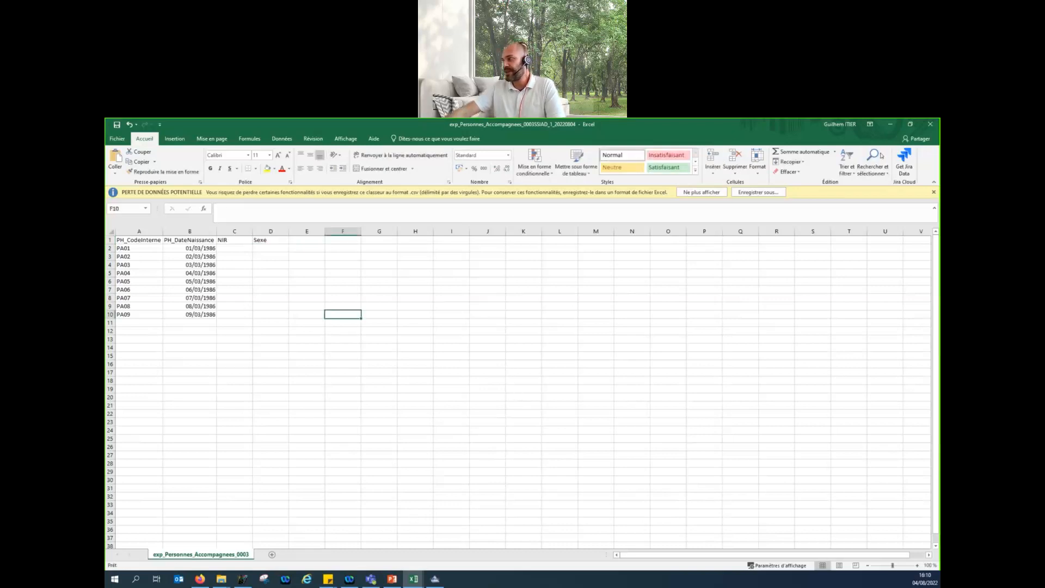
# - Open the workbook Préparation MAGIC Coupe 1 from the Pour démo ANO-PH folder and review its internal codes
pyautogui.click(890, 124)
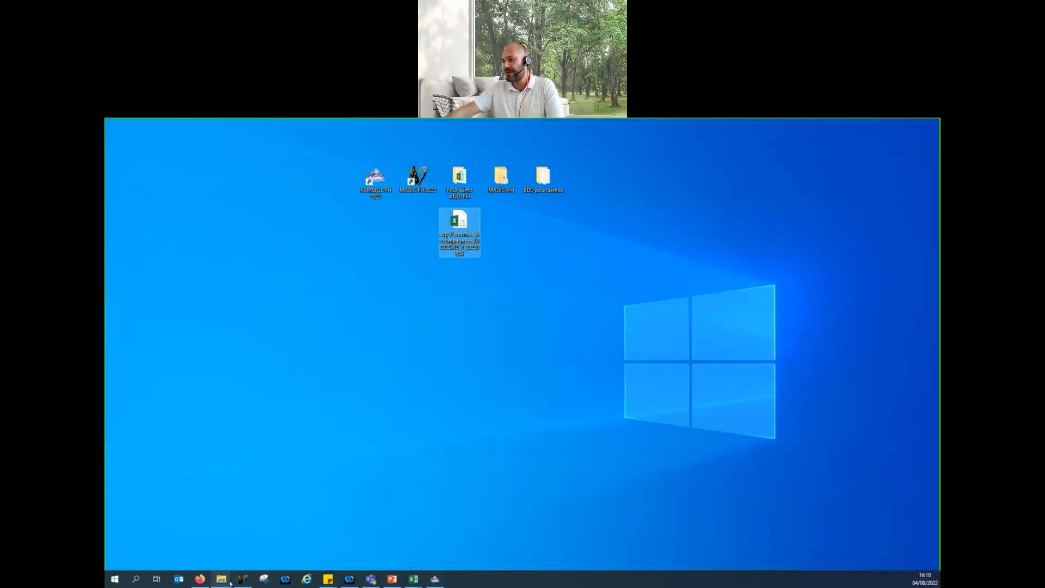
pyautogui.moveTo(220, 578)
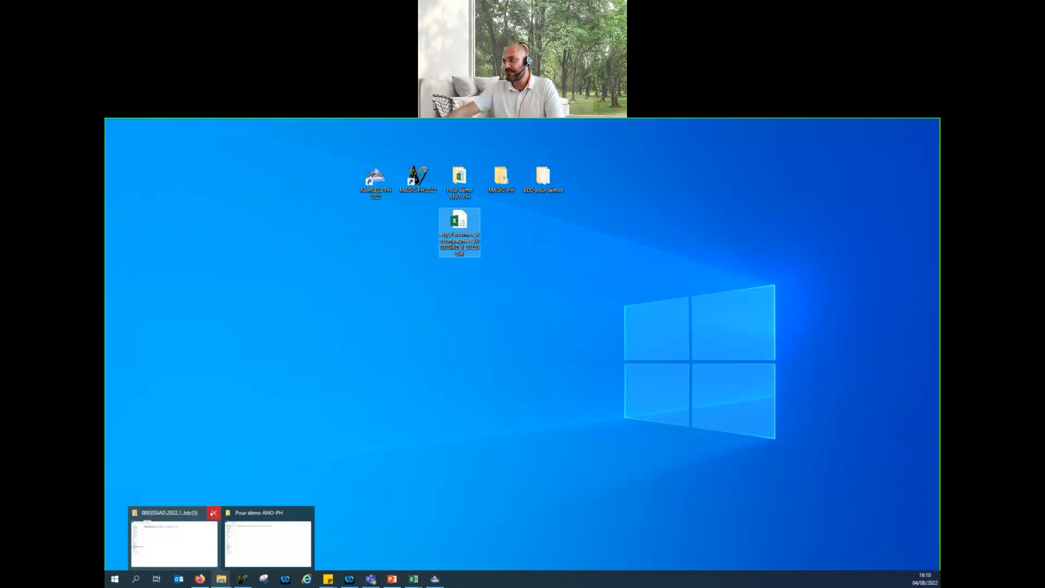
pyautogui.click(259, 525)
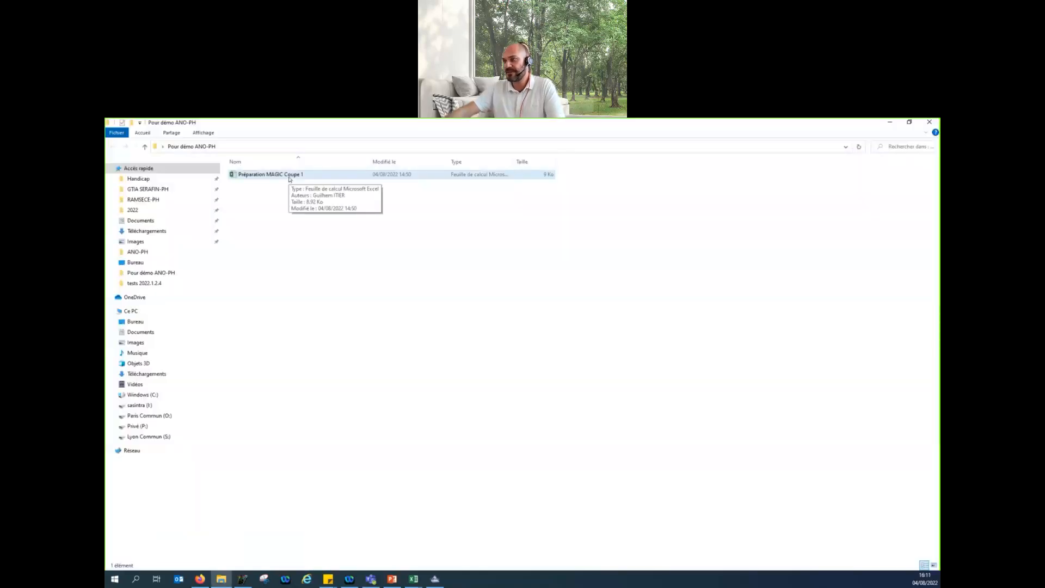
pyautogui.doubleClick(289, 176)
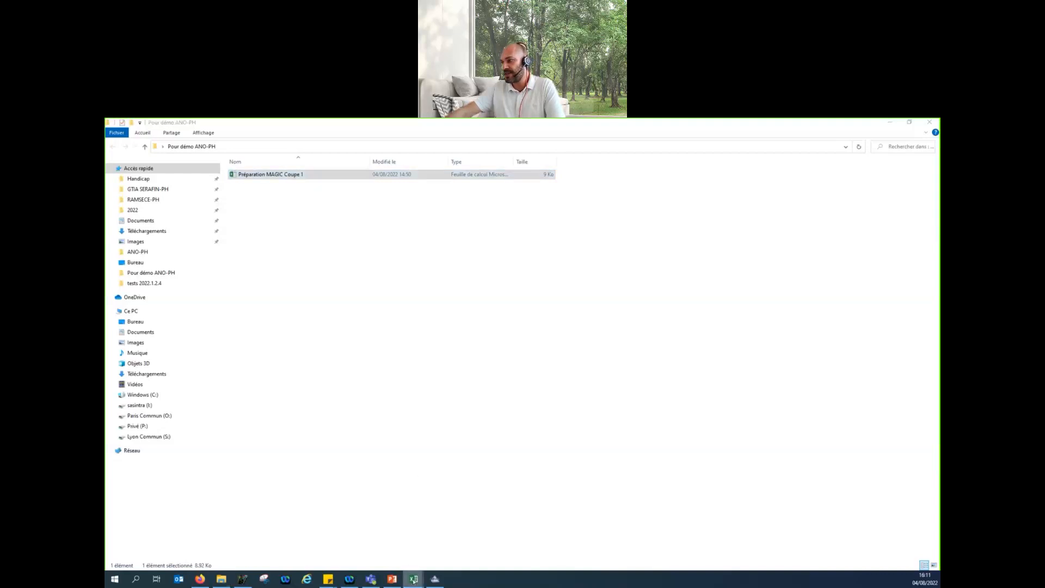
pyautogui.moveTo(413, 578)
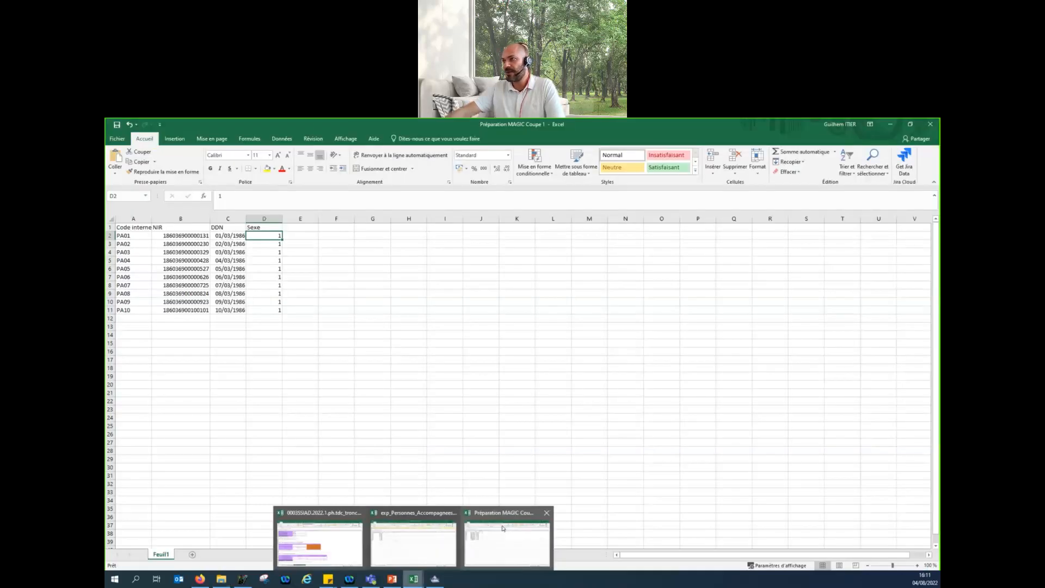
pyautogui.click(372, 309)
pyautogui.click(336, 284)
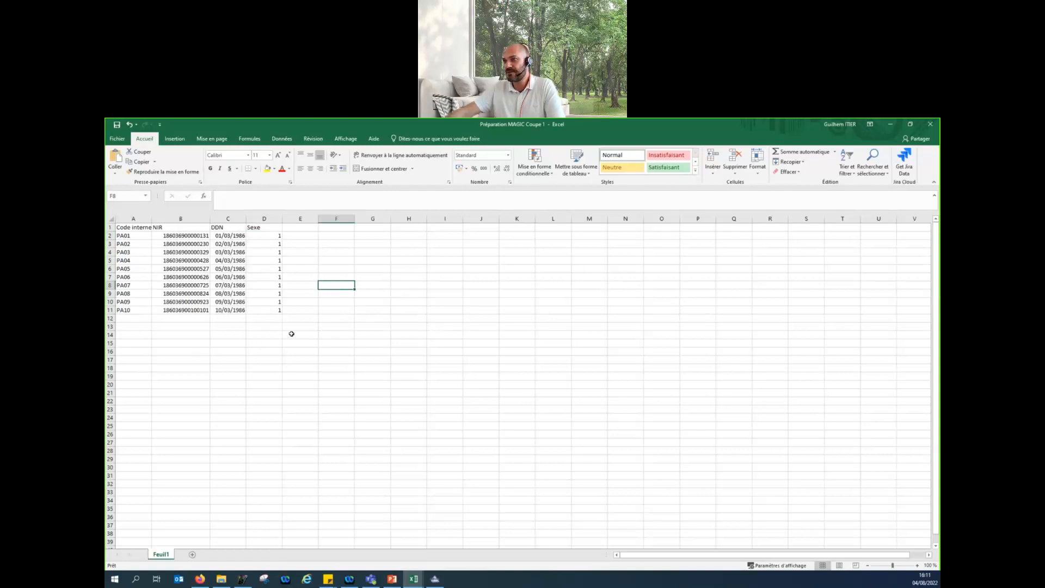
pyautogui.moveTo(134, 237); pyautogui.dragTo(138, 310)
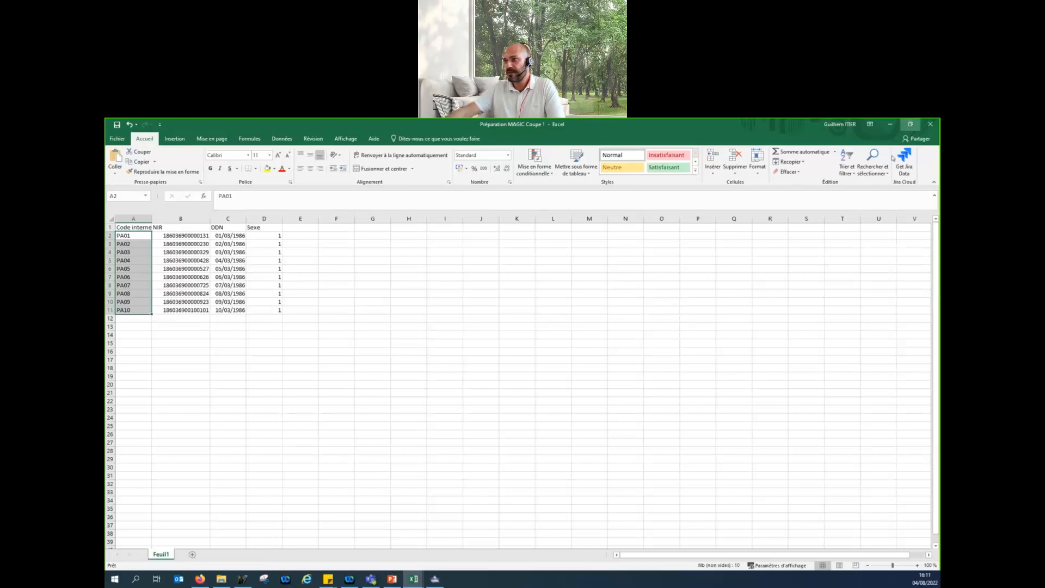
pyautogui.click(363, 359)
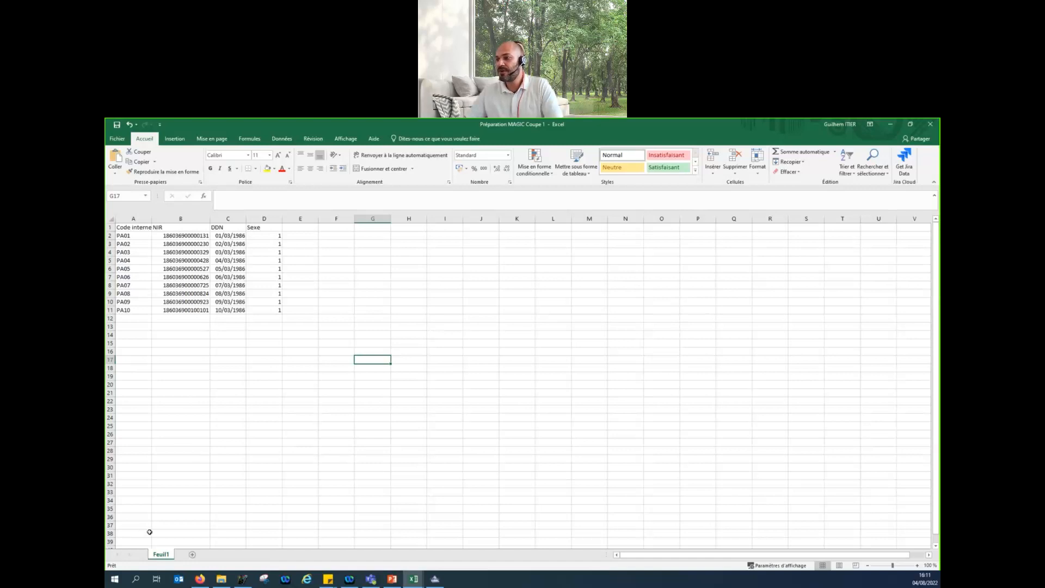
pyautogui.click(362, 452)
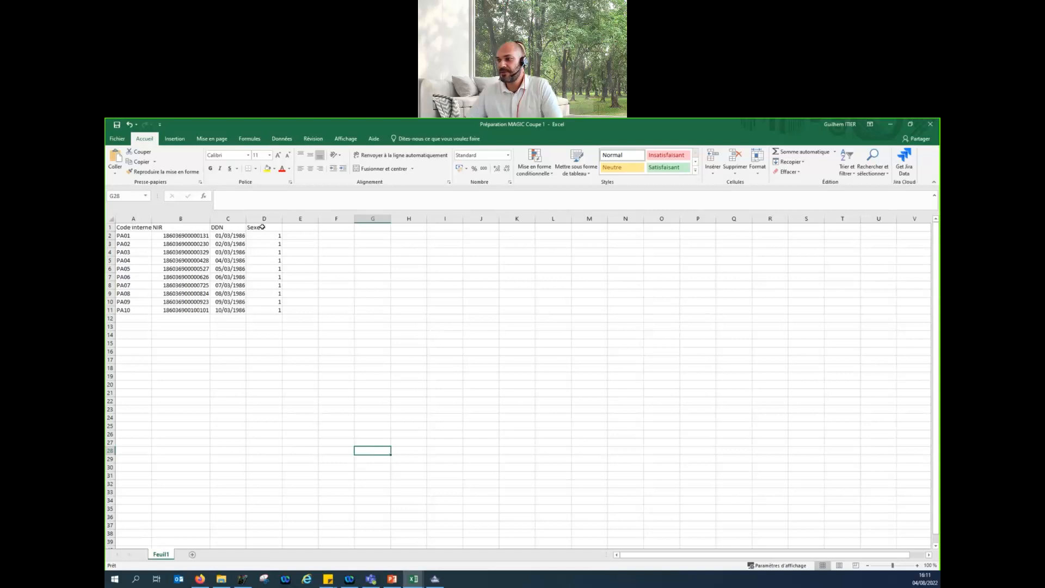
# - Copy the sheet Feuil1 to the end of the exp_Personnes_Accompagnees_0003SSIAD_1_20220804.csv workbook, keeping the original
pyautogui.rightClick(167, 556)
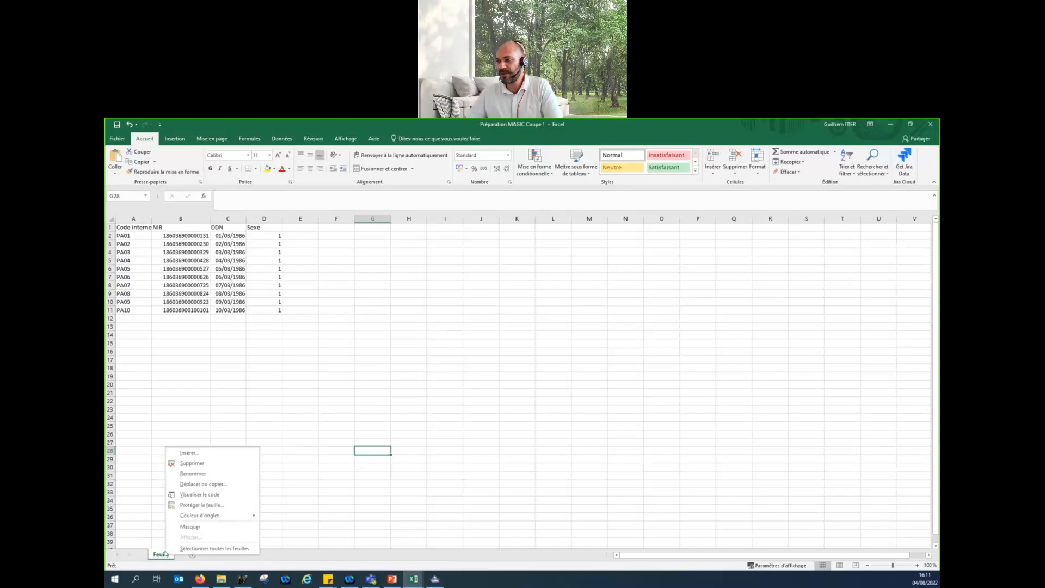
pyautogui.click(203, 484)
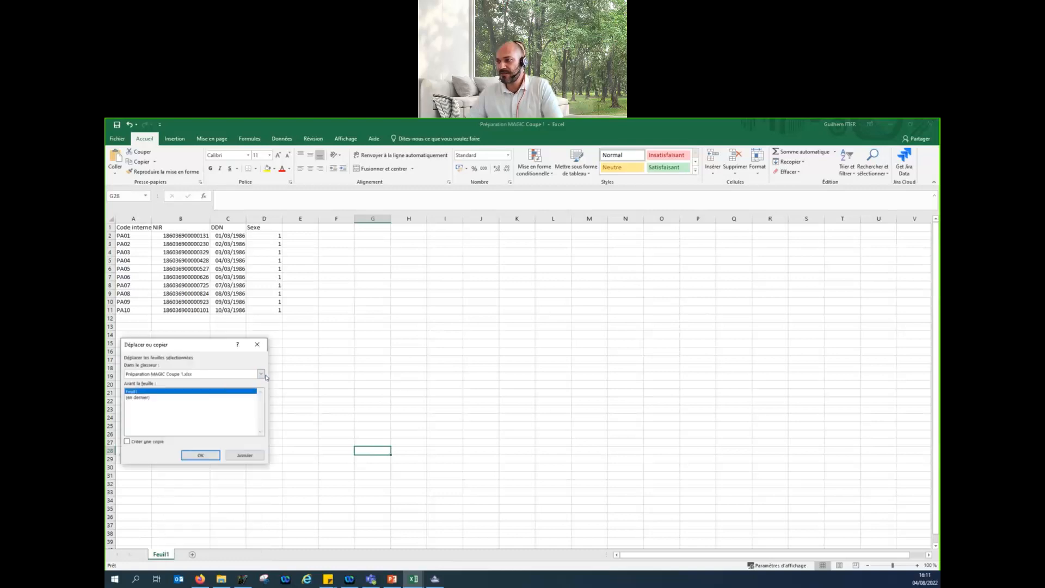
pyautogui.click(261, 375)
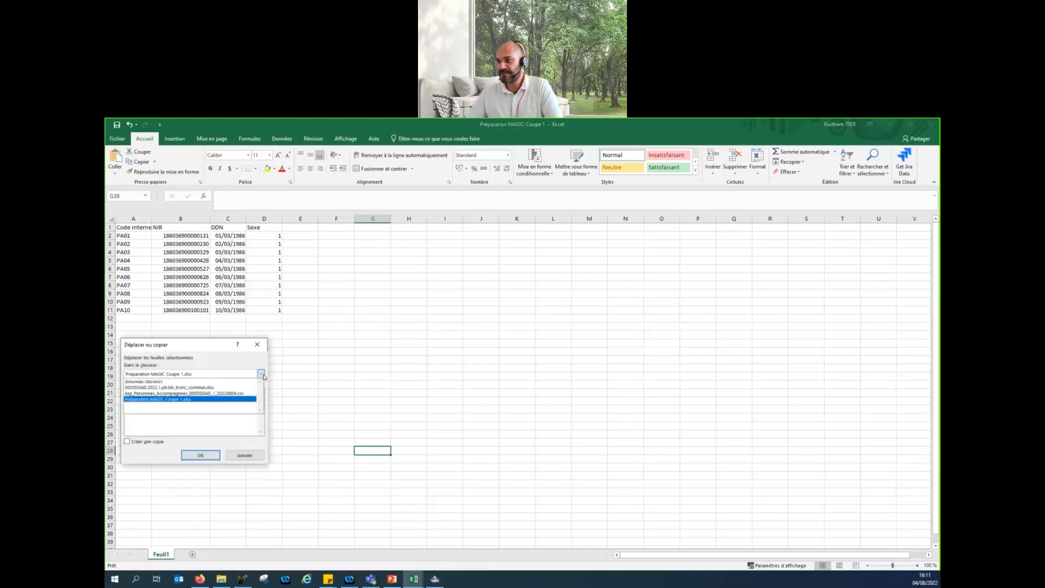
pyautogui.click(202, 394)
pyautogui.click(158, 398)
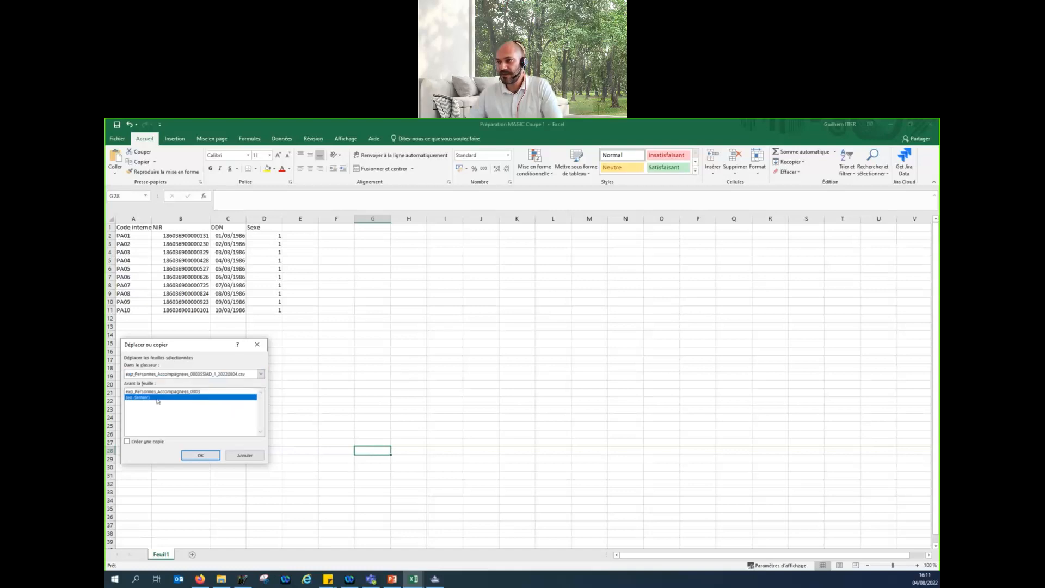
pyautogui.click(156, 442)
pyautogui.click(199, 455)
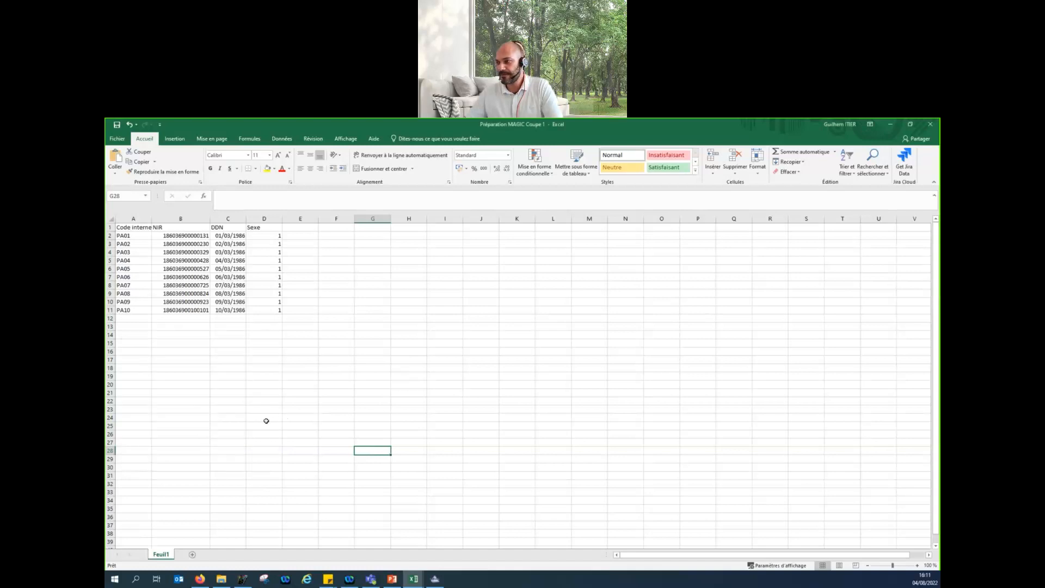
# - Switch to the exported persons workbook and return from the copied Feuil1 sheet to the exp_Personnes_Accompagnees_0003 sheet
pyautogui.click(199, 470)
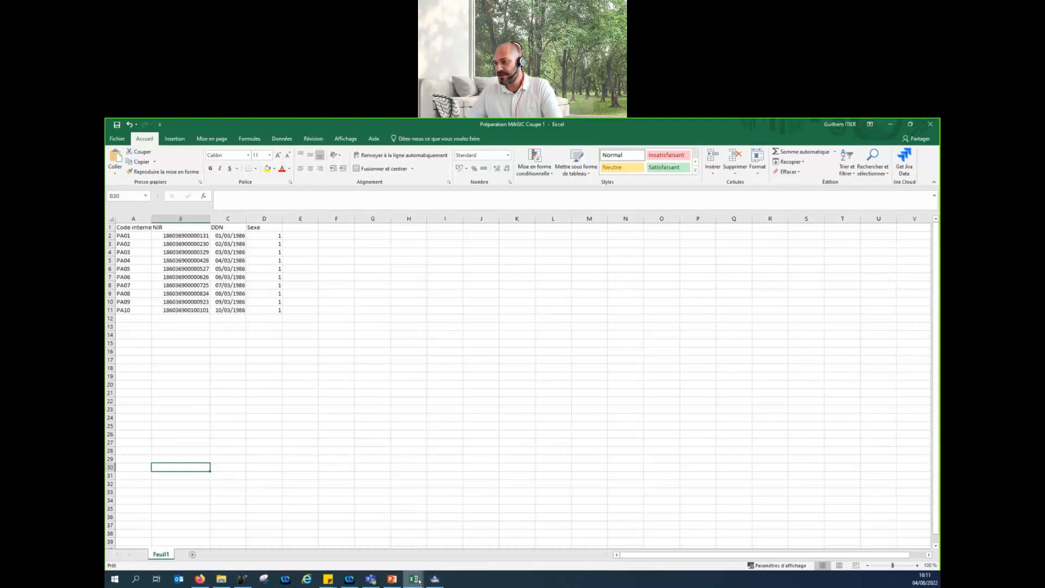
pyautogui.moveTo(414, 578)
pyautogui.click(421, 528)
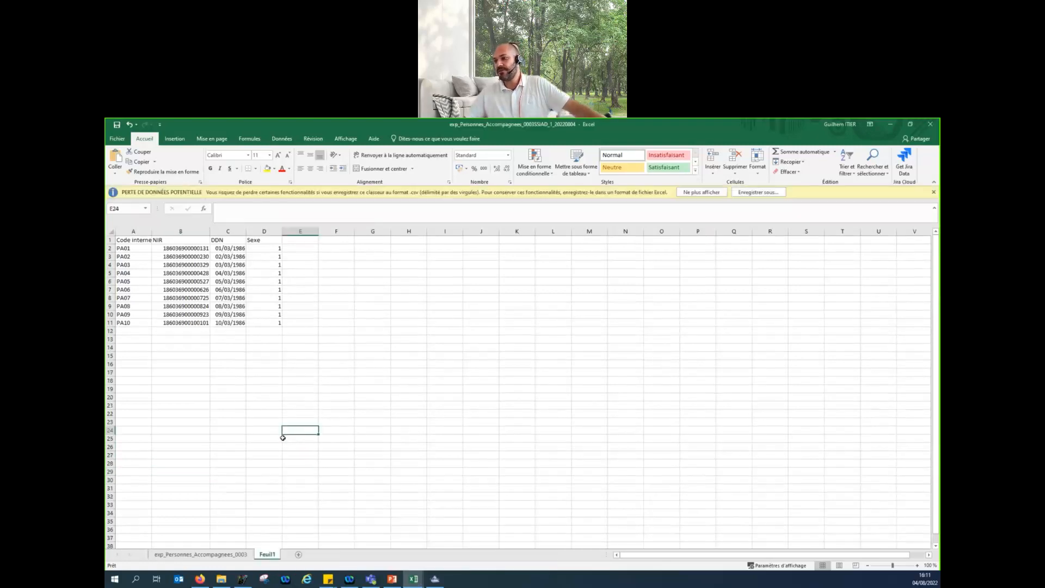
pyautogui.click(208, 549)
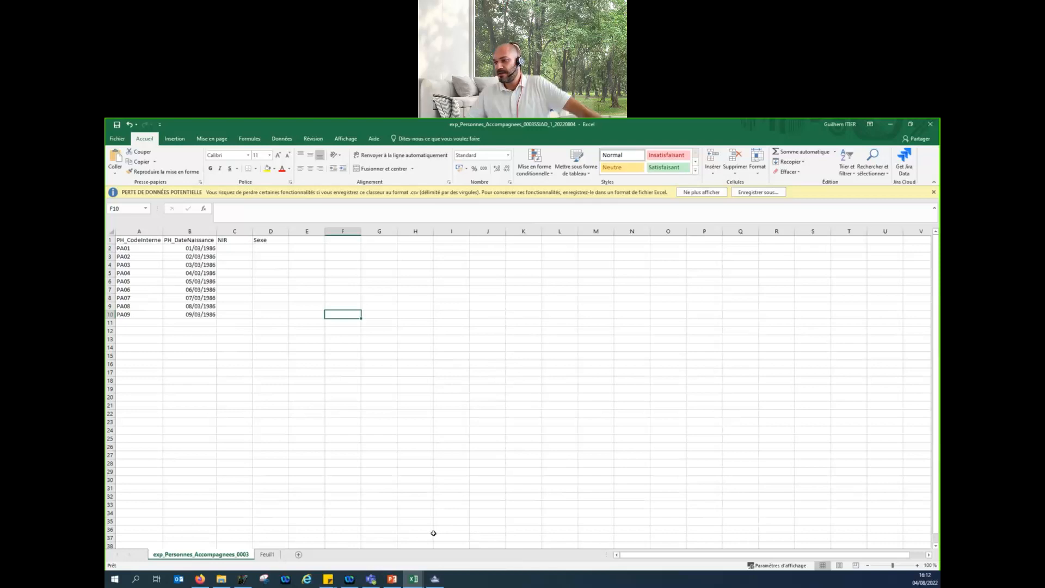
pyautogui.click(199, 428)
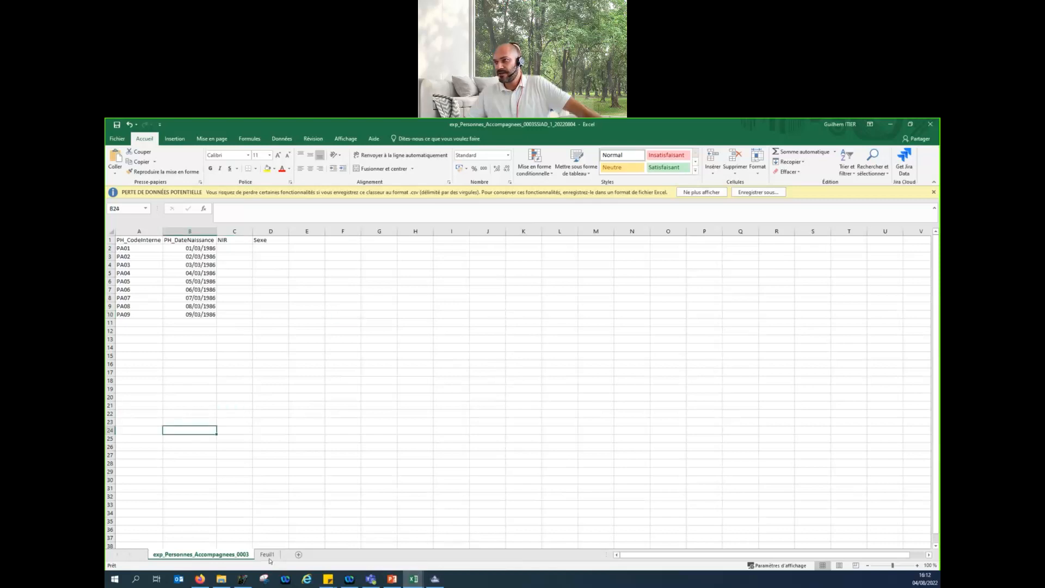
# - Close the Préparation MAGIC Coupe 1 and tdc_tronc_commun workbooks, returning to the exp_Personnes_Accompagnees_0003 sheet of the export
pyautogui.click(267, 555)
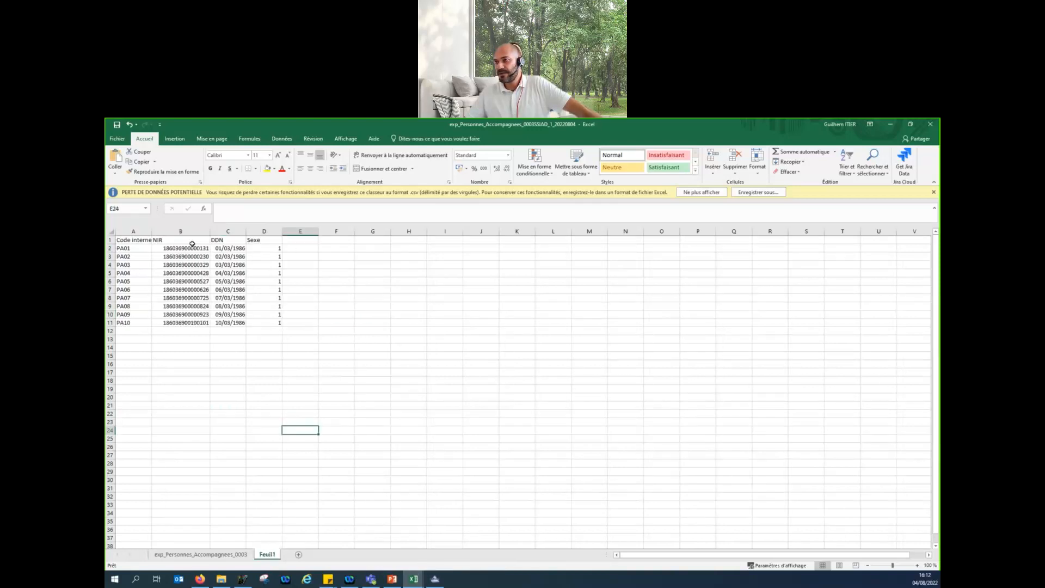
pyautogui.click(227, 554)
pyautogui.click(930, 125)
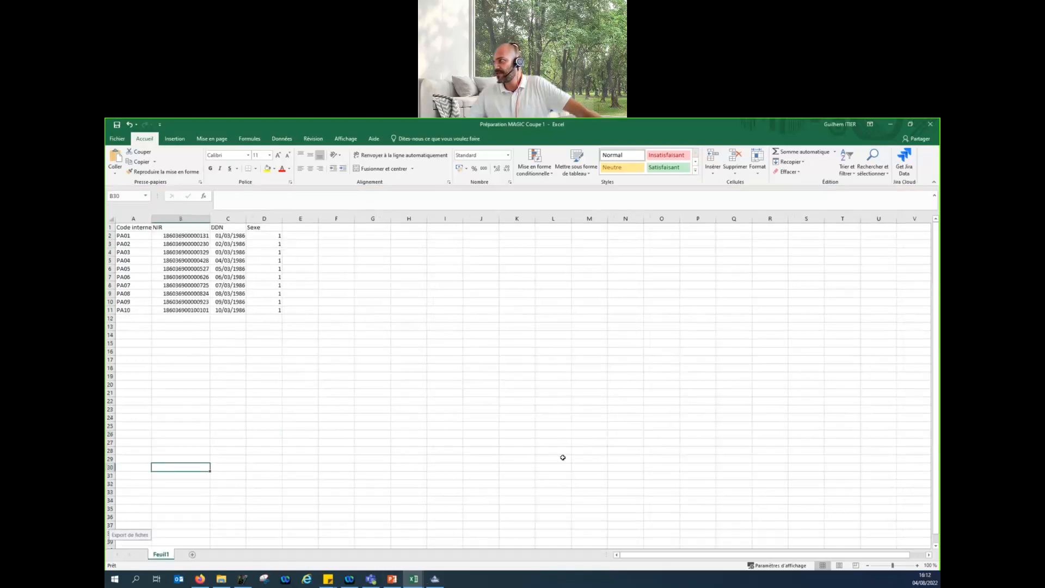
pyautogui.click(931, 124)
pyautogui.moveTo(413, 578)
pyautogui.click(366, 539)
pyautogui.click(605, 339)
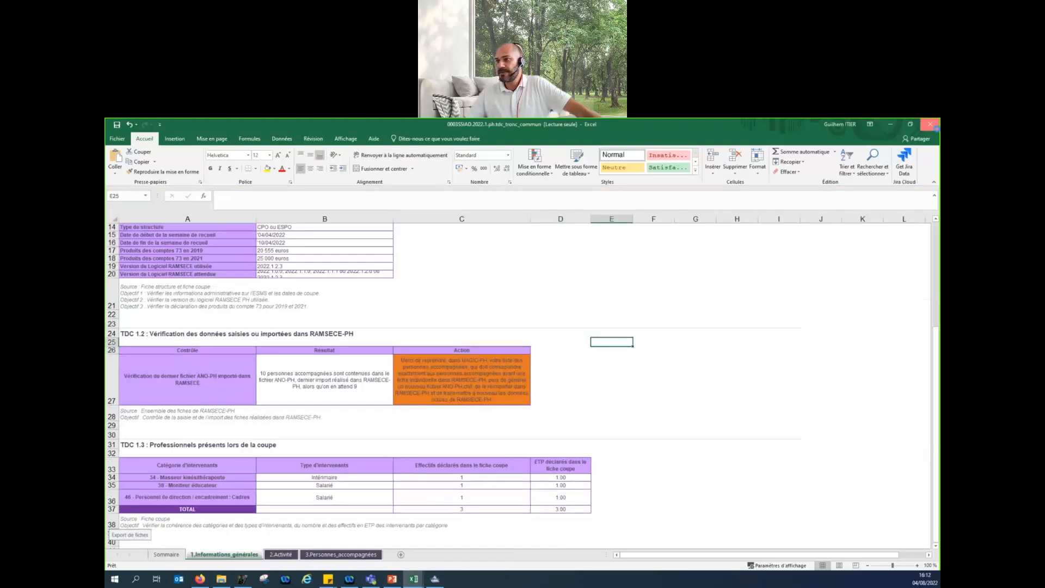
pyautogui.click(930, 125)
pyautogui.click(522, 397)
pyautogui.click(285, 396)
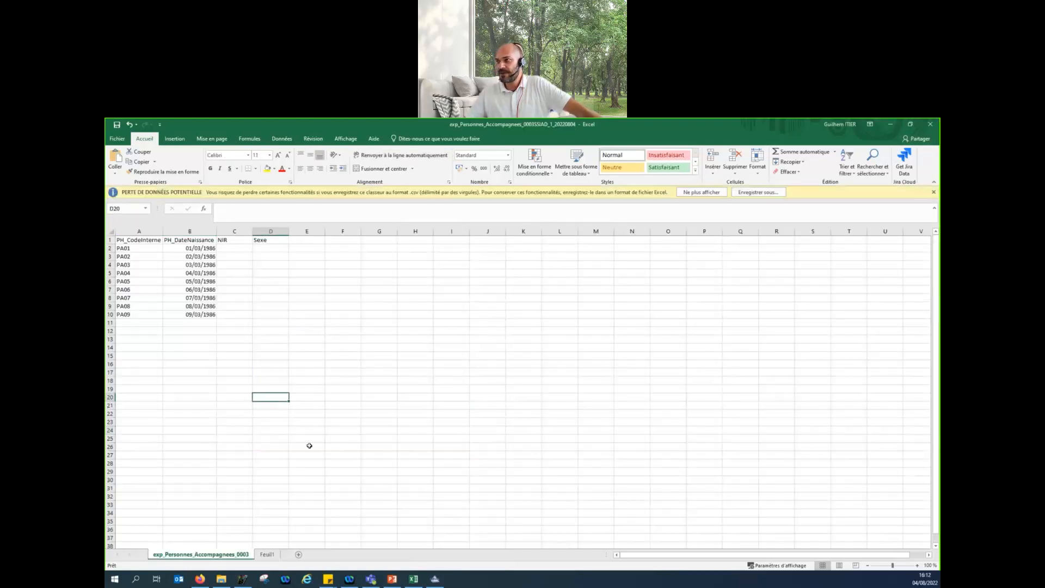
# - Start a RECHERCHEV formula in C2 under NIR with the internal codes A2:A10 as the lookup value
pyautogui.click(235, 249)
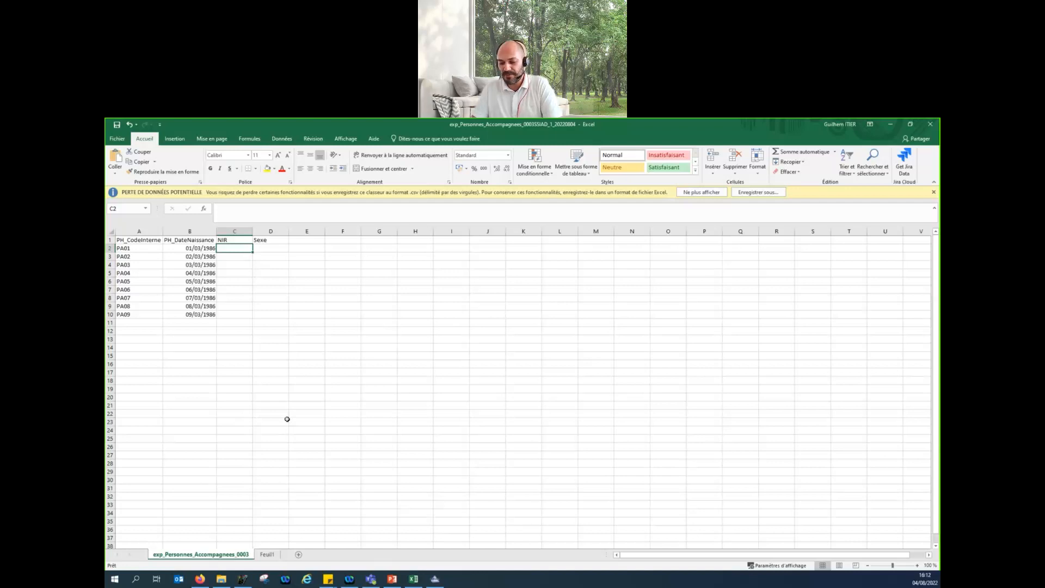
pyautogui.write('=rec')
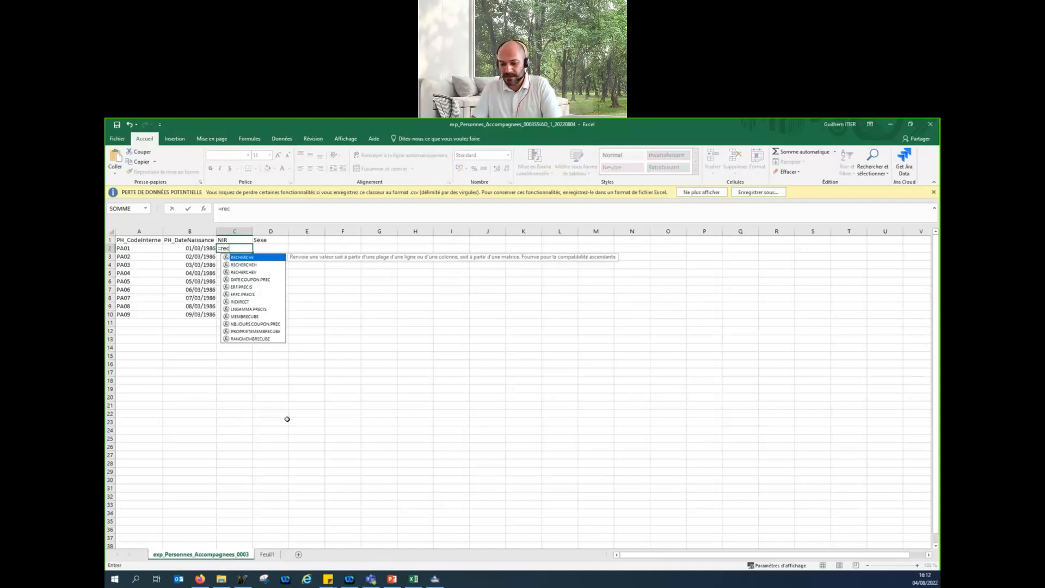
pyautogui.press('BackSpace')
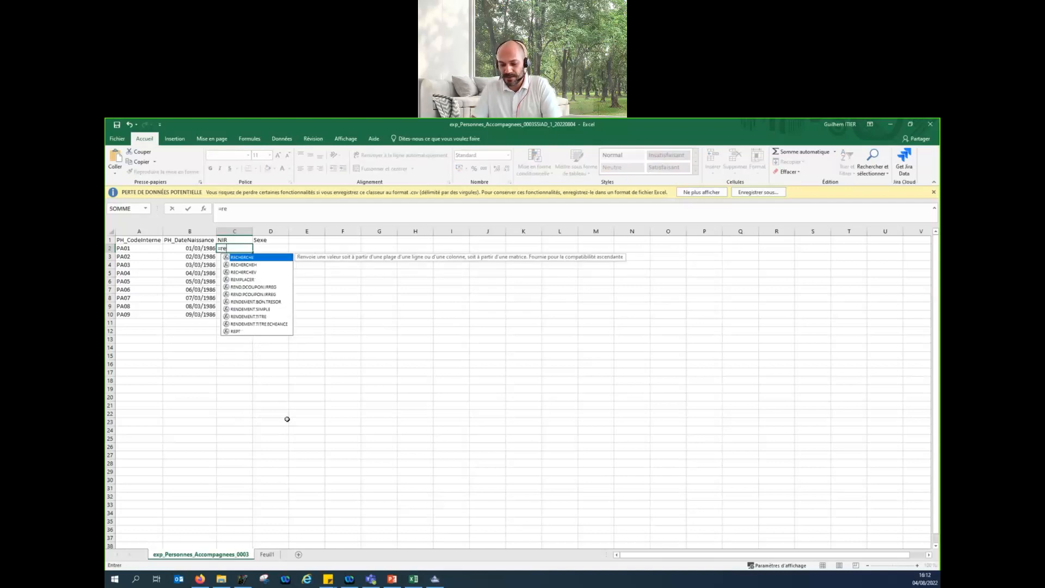
pyautogui.write('cherchev')
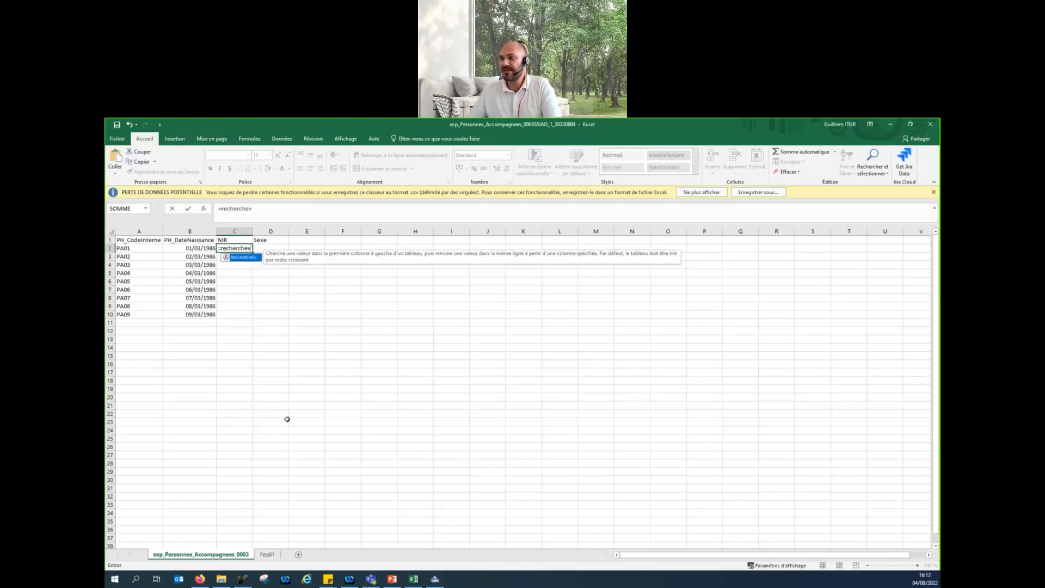
pyautogui.write('(')
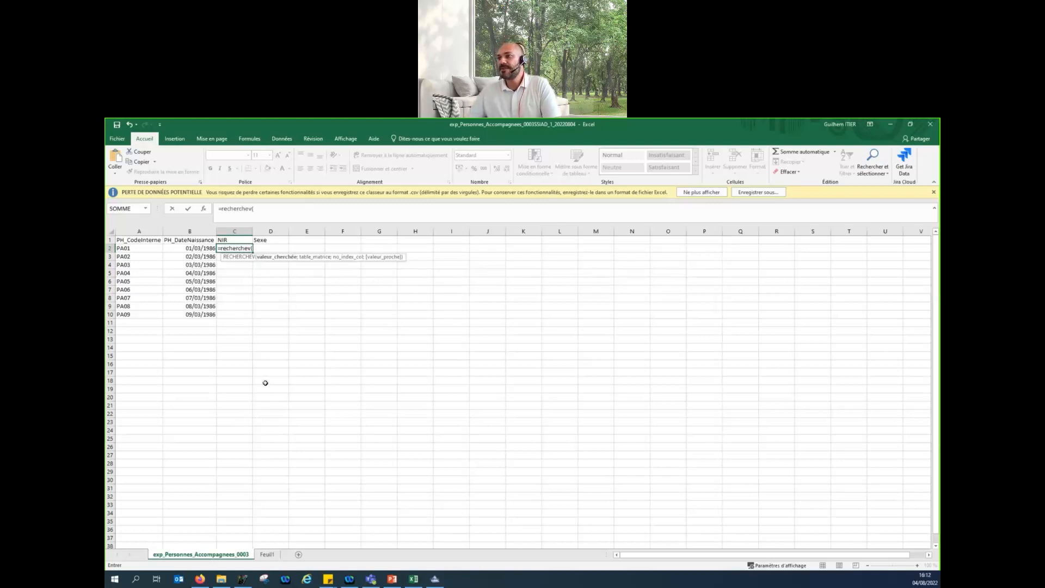
pyautogui.click(145, 251)
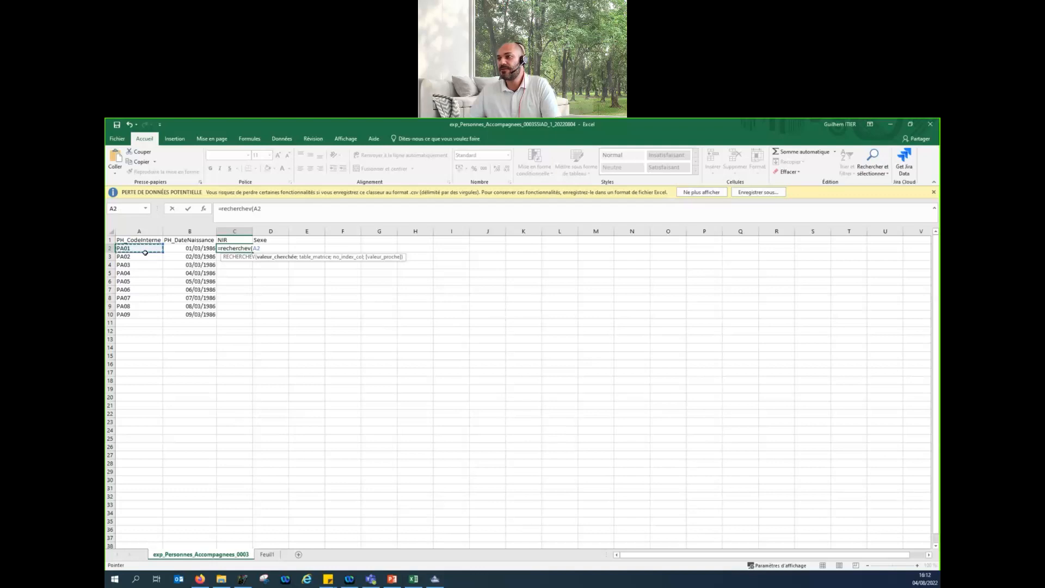
pyautogui.moveTo(145, 253); pyautogui.dragTo(146, 310)
pyautogui.moveTo(146, 313); pyautogui.dragTo(147, 313)
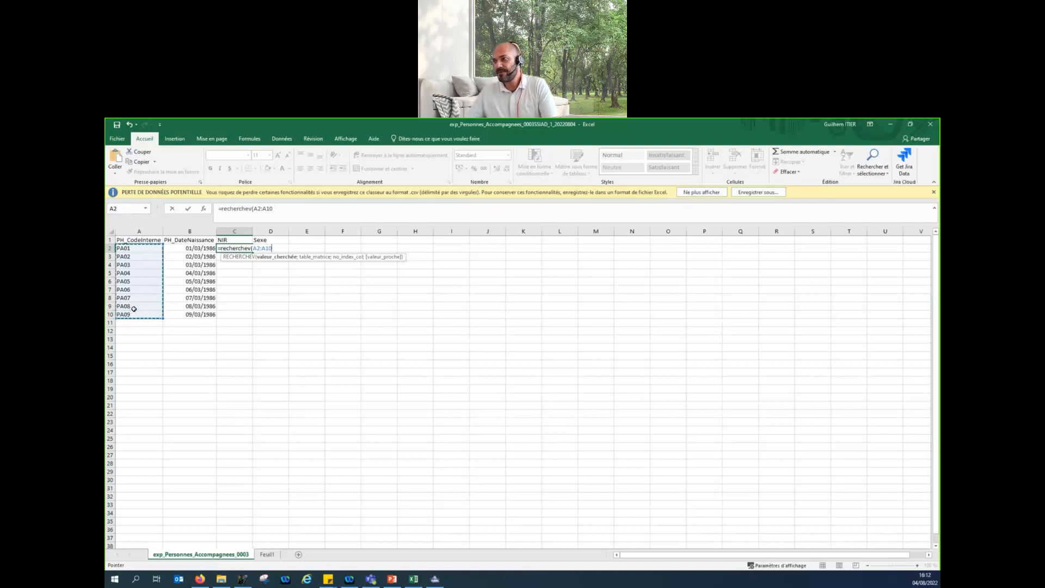
pyautogui.write(';')
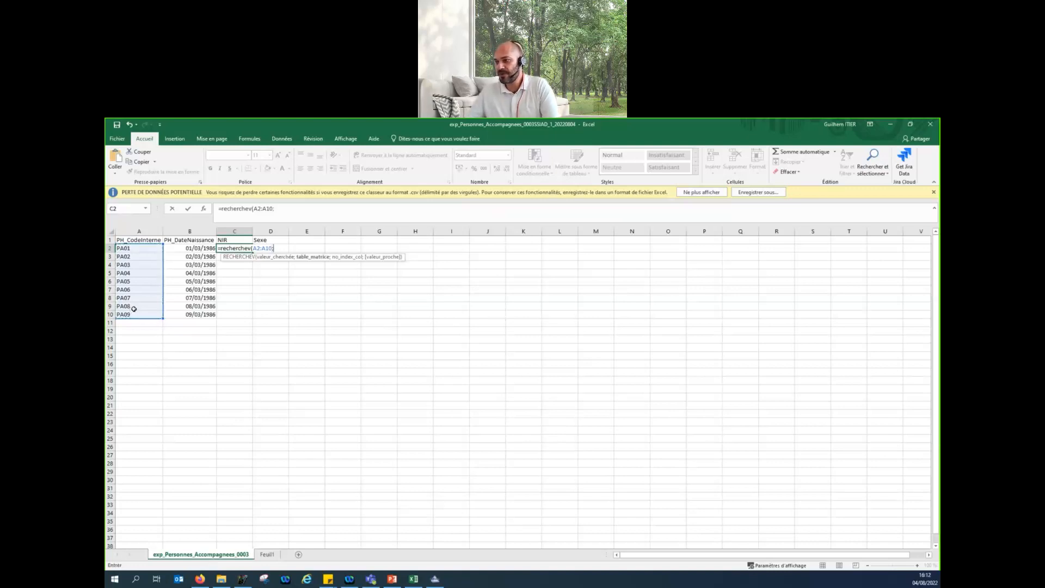
# - Complete the RECHERCHEV arguments with the table Feuil1!A2:D11, column index 2 and FAUX for an exact match
pyautogui.click(275, 558)
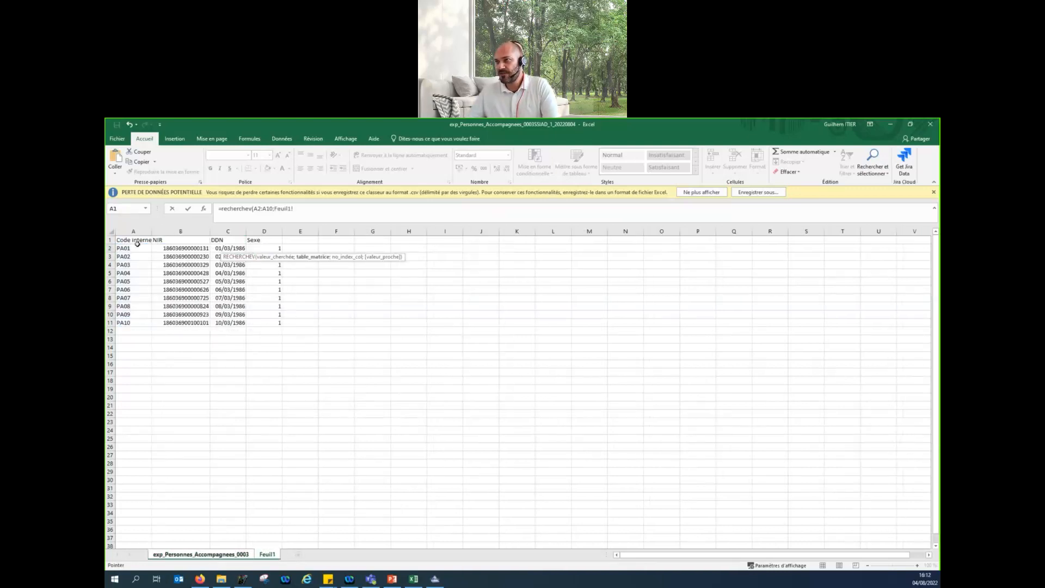
pyautogui.moveTo(124, 248); pyautogui.dragTo(271, 325)
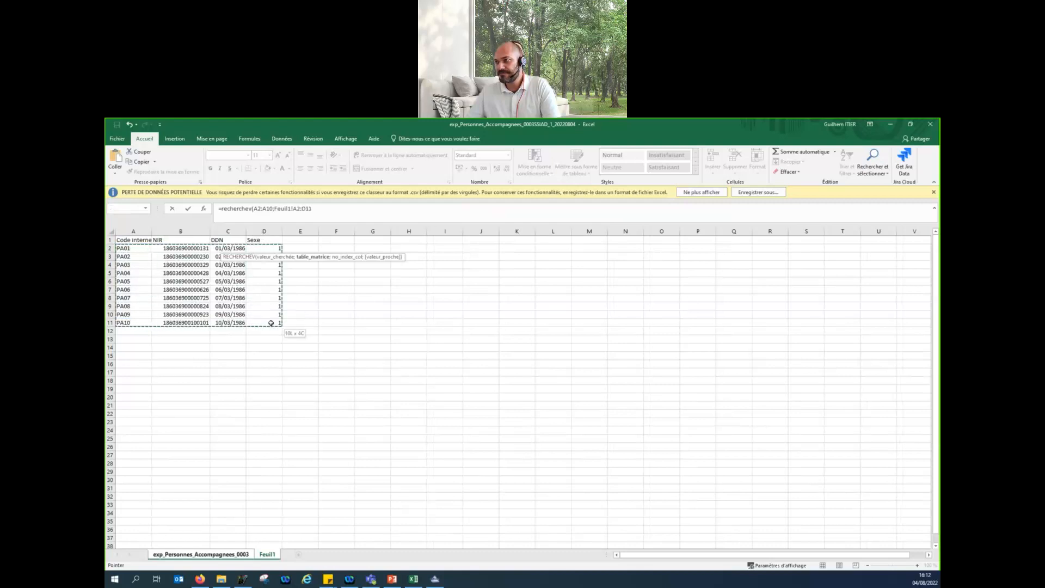
pyautogui.click(338, 205)
pyautogui.write(';')
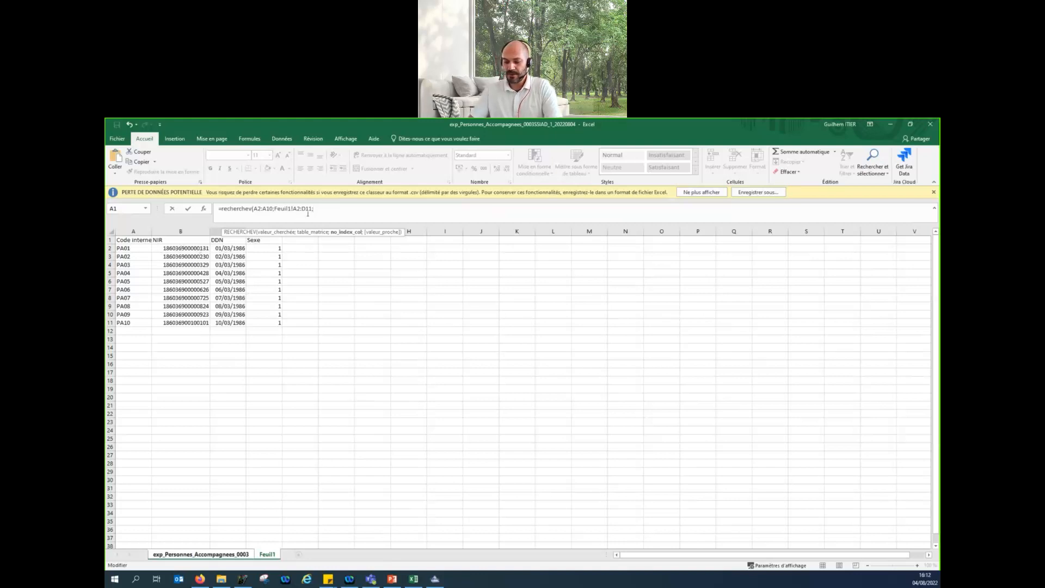
pyautogui.write('2;')
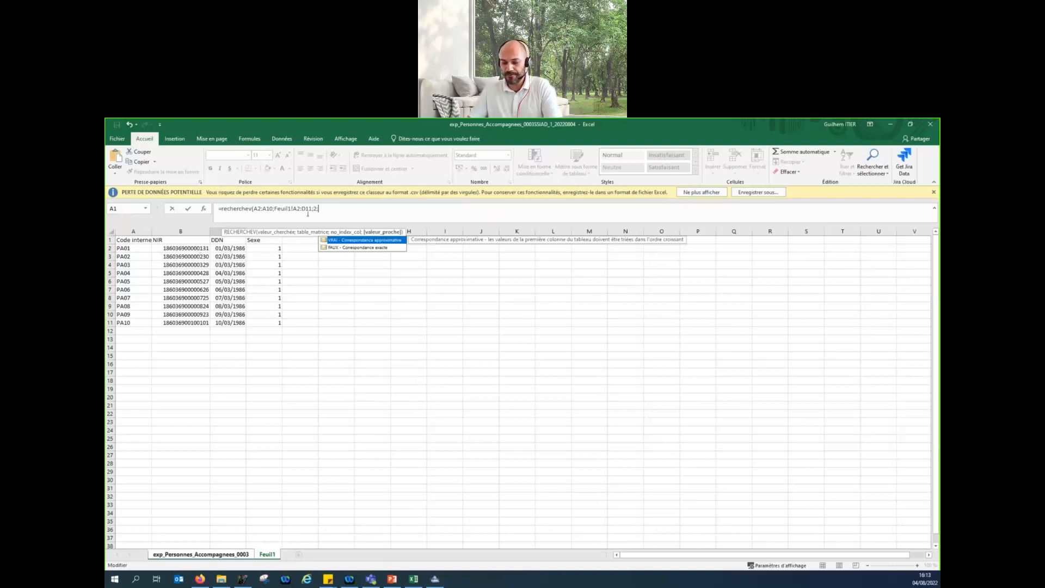
pyautogui.write('faux')
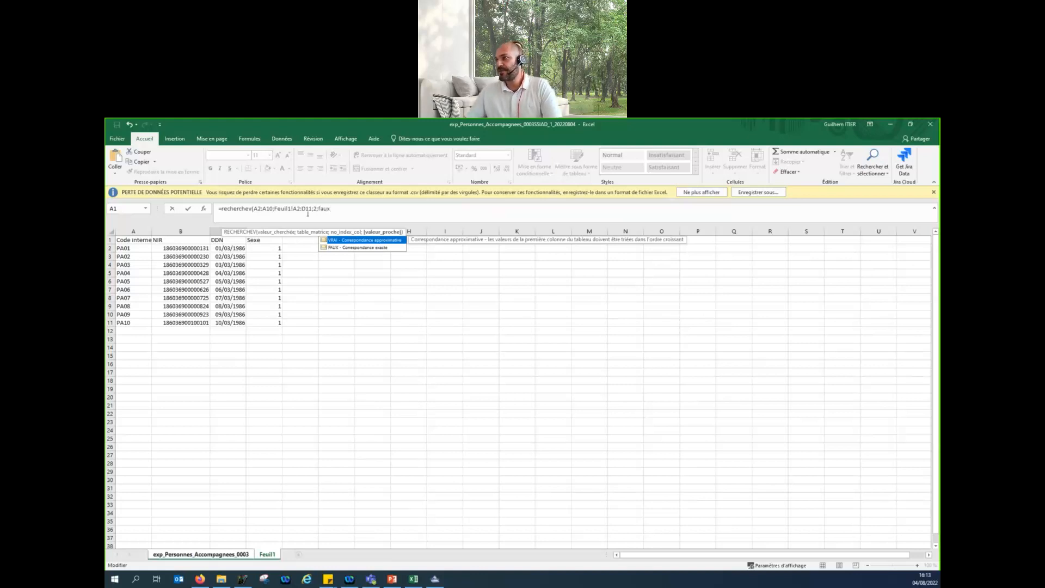
pyautogui.write(')')
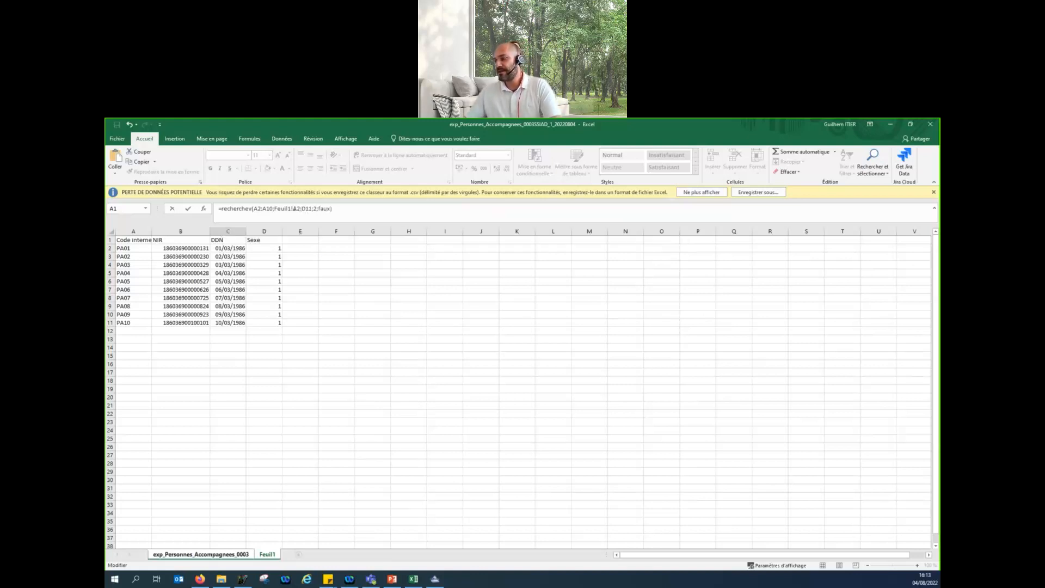
# - Make the table reference absolute as Feuil1!$A$2:$D$11 and validate the NIR formula
pyautogui.click(294, 209)
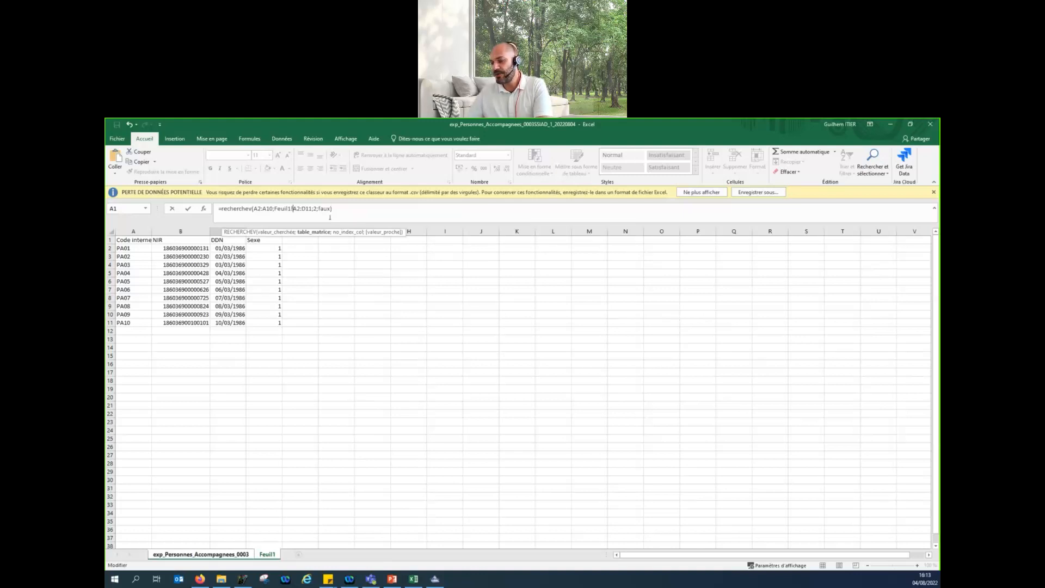
pyautogui.write('$A')
pyautogui.write('$2:')
pyautogui.write('$')
pyautogui.press('Right')
pyautogui.write('$')
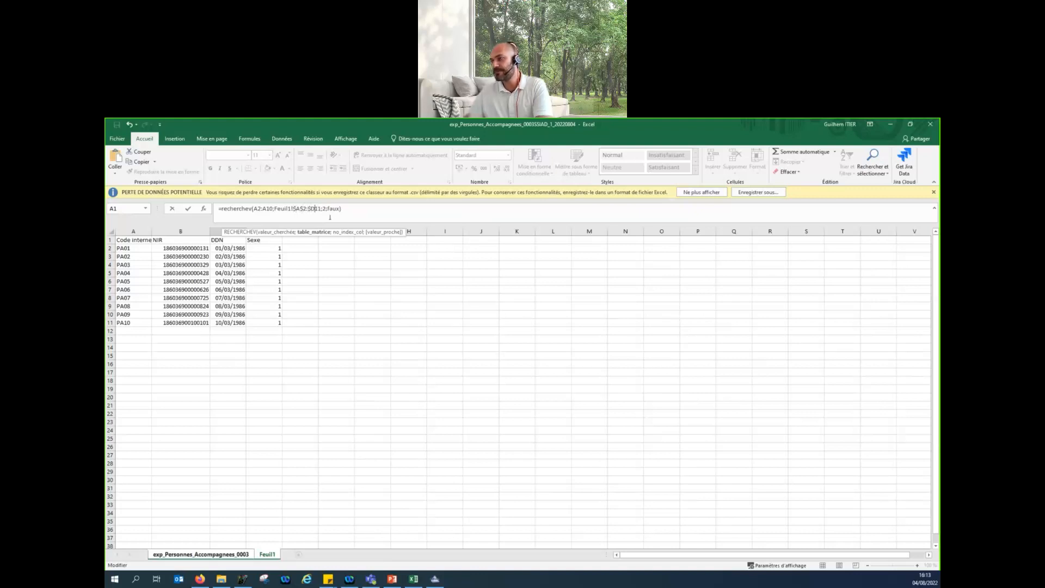
pyautogui.press('Right')
pyautogui.press('Right')
pyautogui.press('Right')
pyautogui.press('Right')
pyautogui.press('Right')
pyautogui.press('Right')
pyautogui.press('Right')
pyautogui.press('Right')
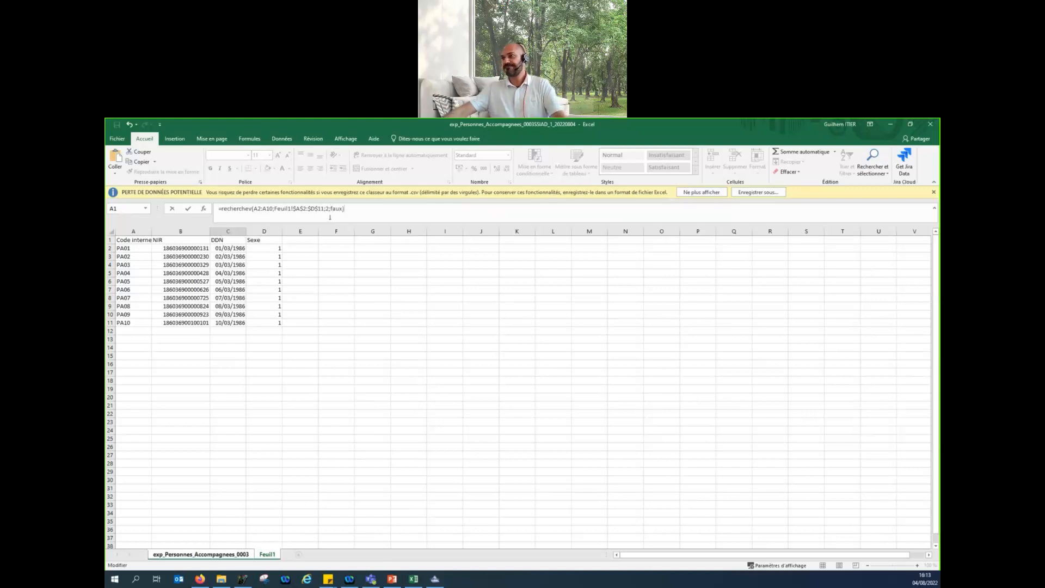
pyautogui.press('Return')
# - Widen column C and fill the NIR formula from C2 down to C10
pyautogui.moveTo(254, 231); pyautogui.dragTo(276, 230)
pyautogui.click(270, 248)
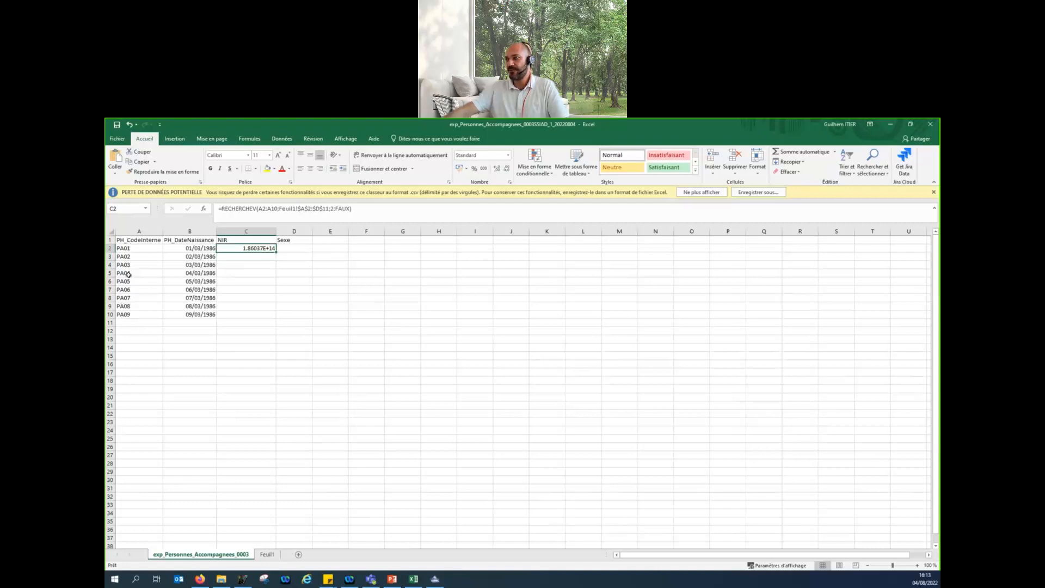
pyautogui.moveTo(278, 252); pyautogui.dragTo(276, 318)
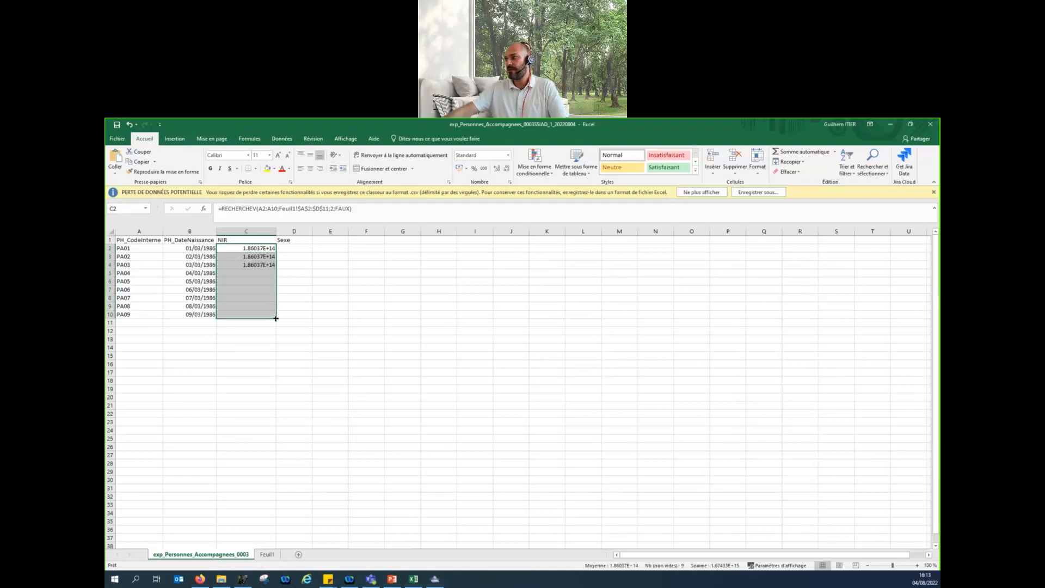
# - Format the NIR cells C2:C10 as Nombre with no decimal places
pyautogui.click(508, 156)
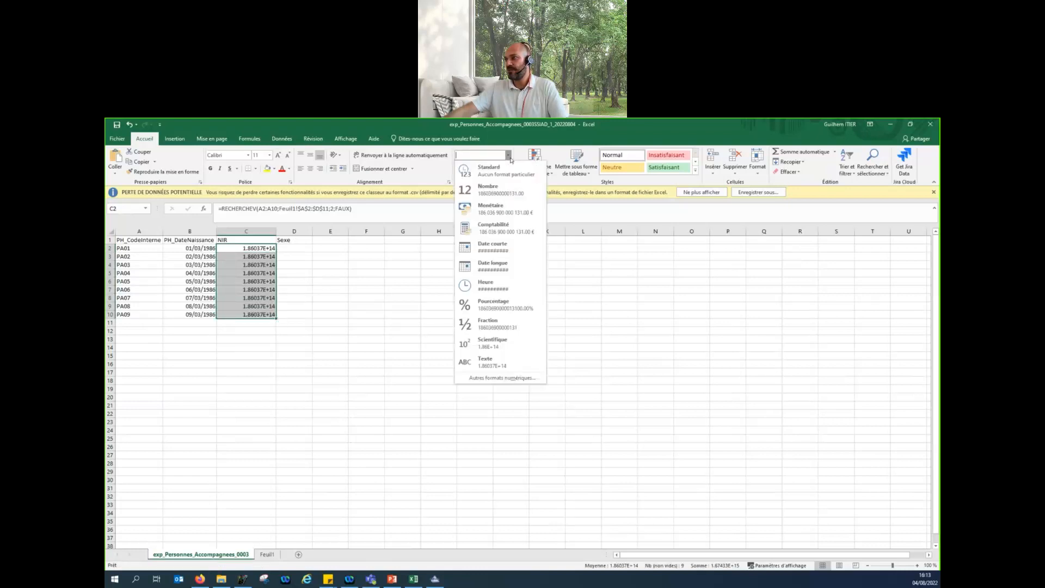
pyautogui.click(506, 190)
pyautogui.click(506, 170)
pyautogui.click(506, 170)
pyautogui.click(360, 371)
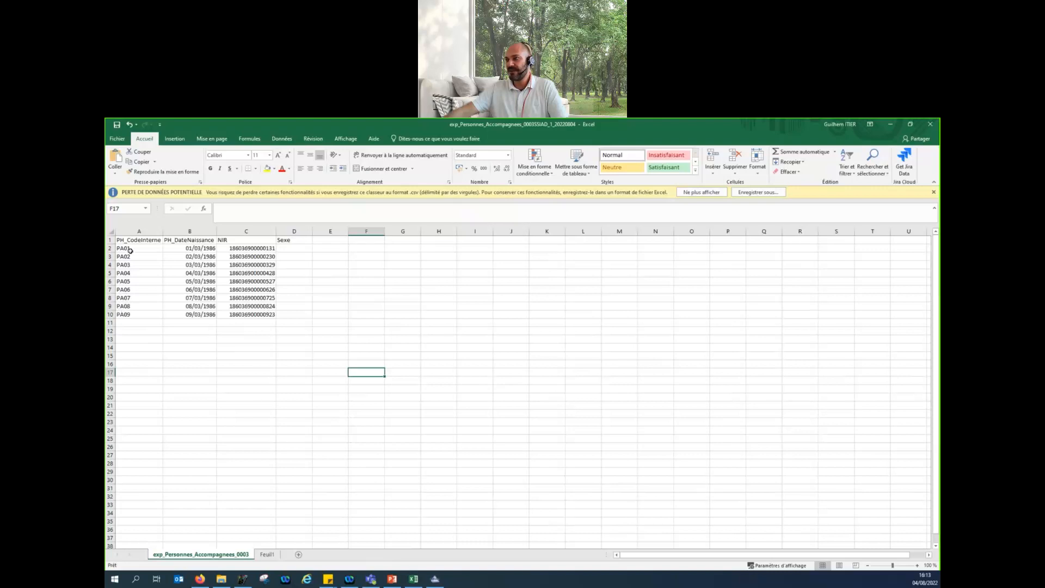
# - Copy C2:C10 and paste it over itself as values only, replacing the NIR formulas
pyautogui.moveTo(256, 248); pyautogui.dragTo(248, 315)
pyautogui.rightClick(237, 251)
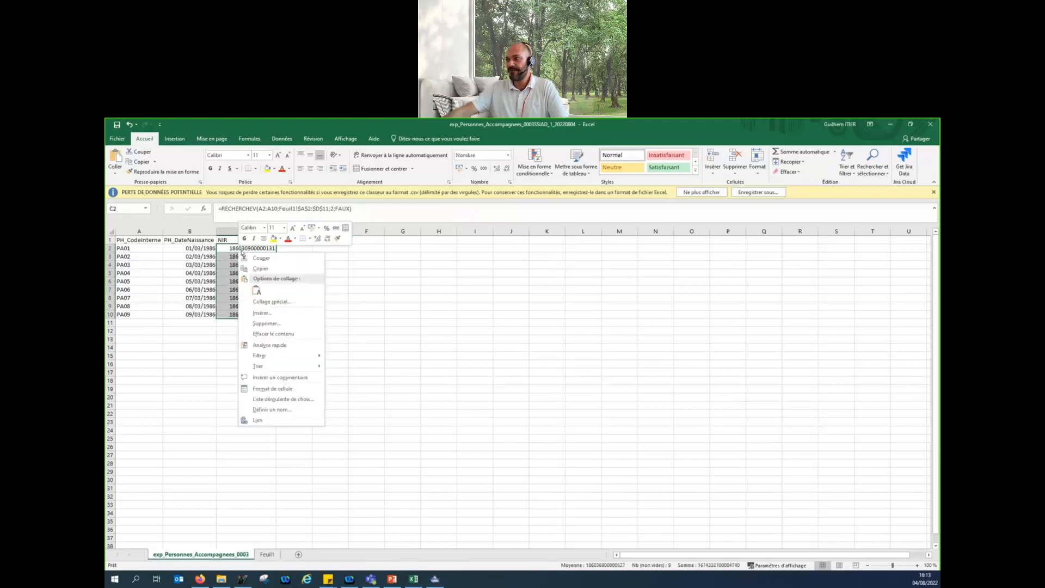
pyautogui.click(250, 269)
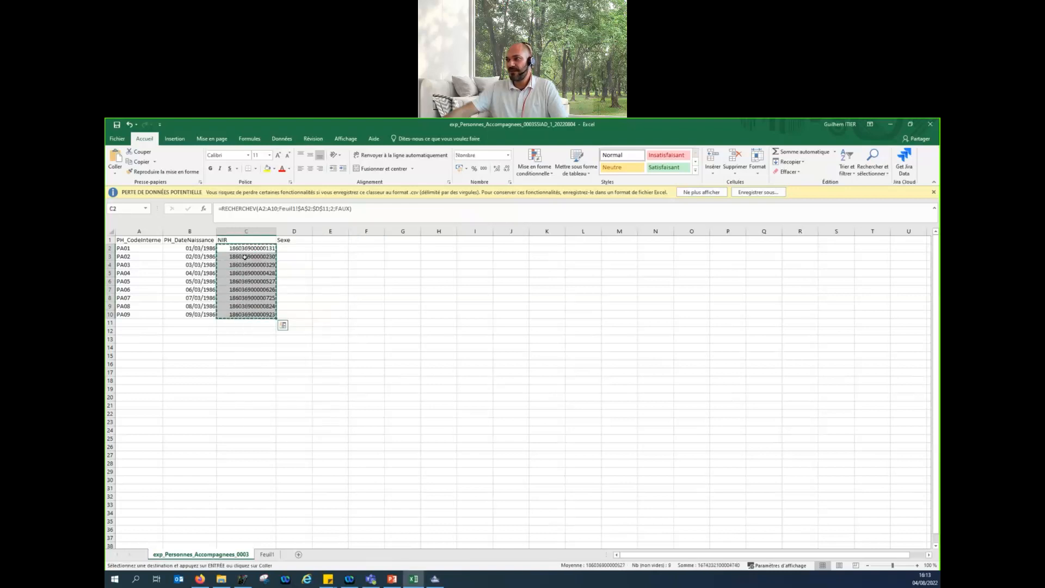
pyautogui.rightClick(246, 248)
pyautogui.click(276, 289)
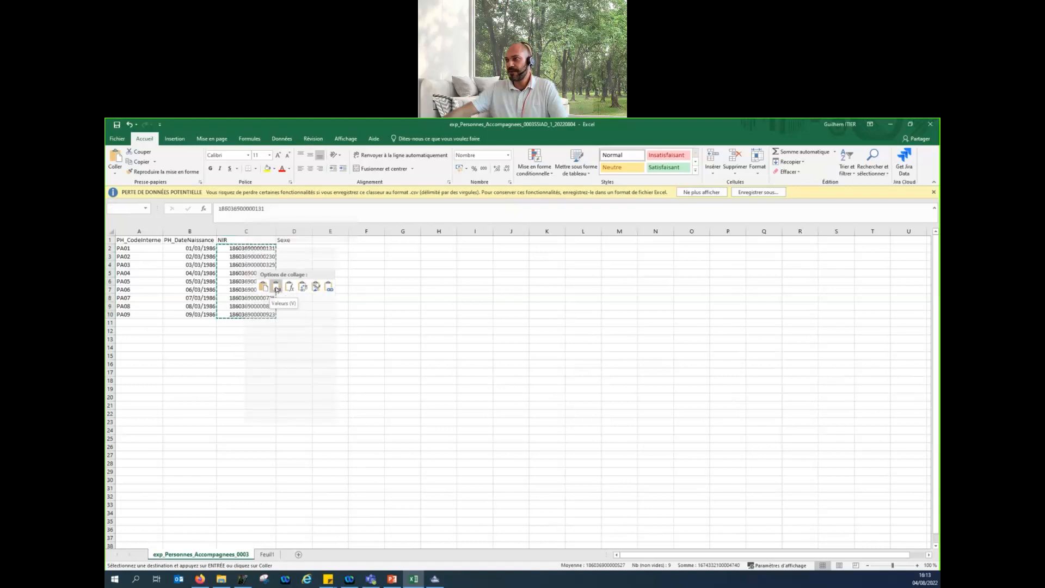
# - Start a RECHERCHEV formula in D2 under Sexe
pyautogui.click(283, 247)
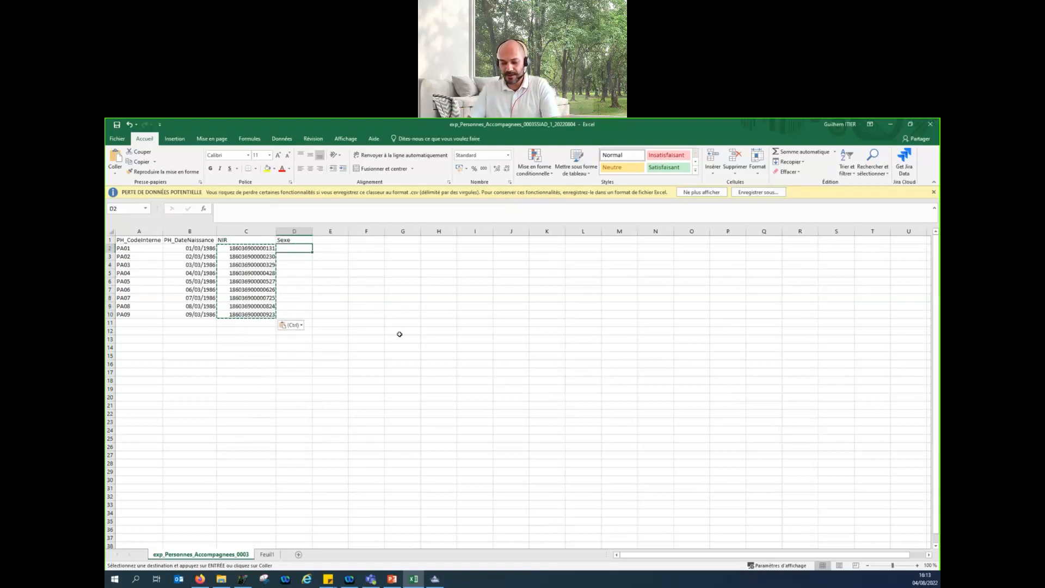
pyautogui.write('=recher')
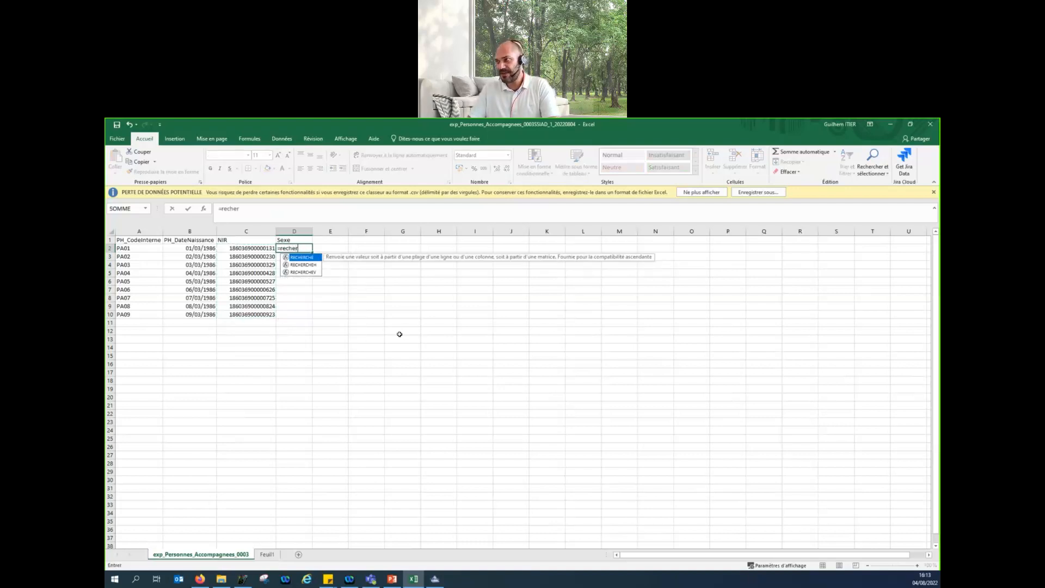
pyautogui.write('chev(')
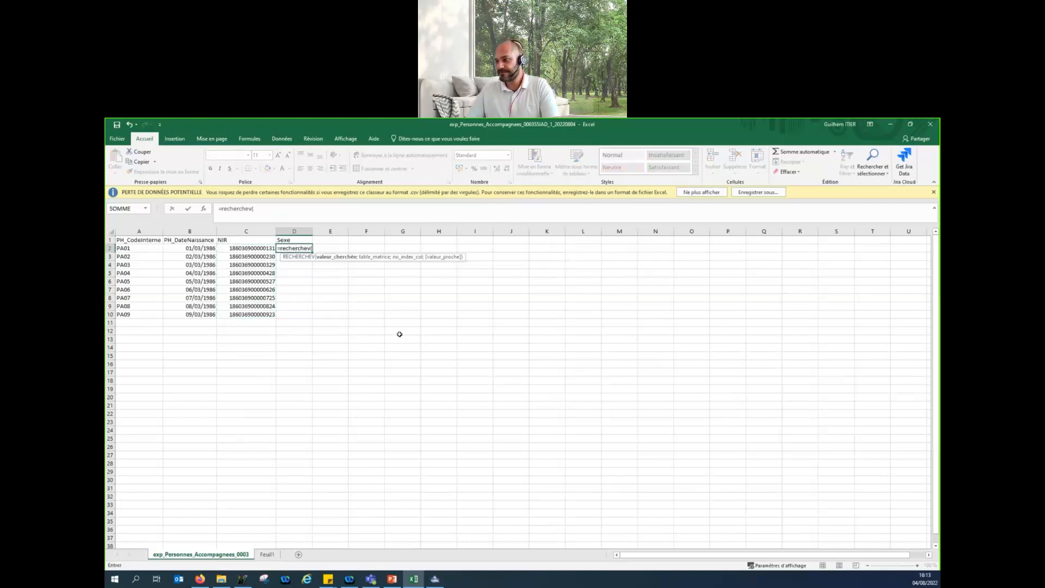
pyautogui.click(268, 555)
pyautogui.click(343, 445)
pyautogui.click(245, 555)
pyautogui.click(266, 557)
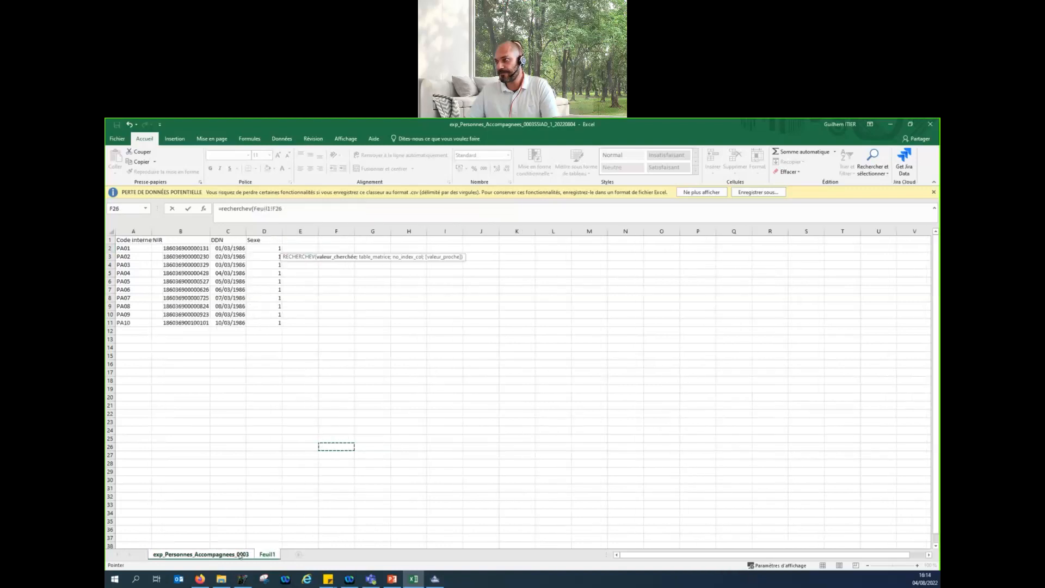
pyautogui.click(241, 555)
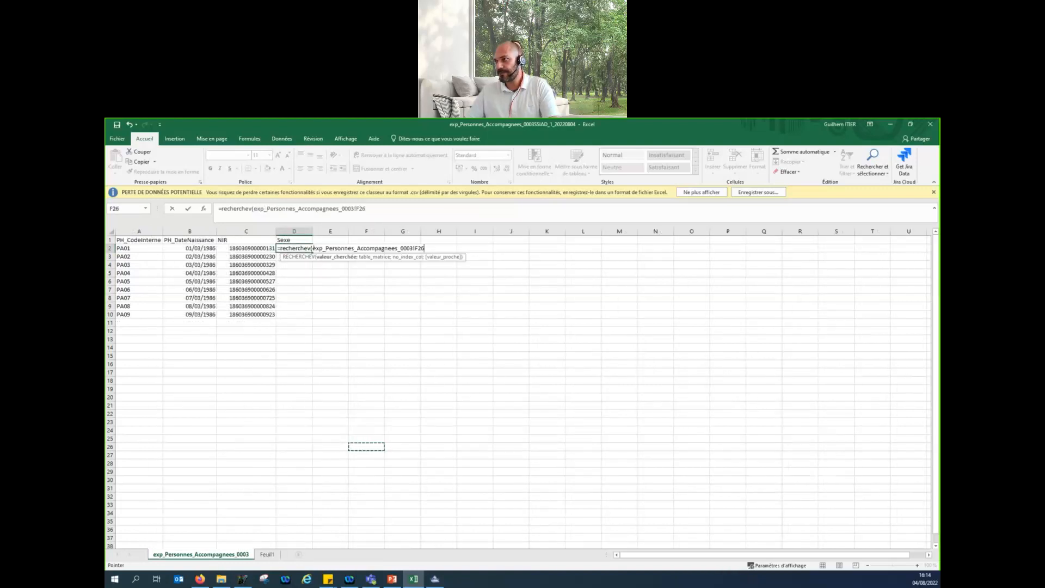
pyautogui.moveTo(313, 249); pyautogui.dragTo(444, 241)
pyautogui.press('BackSpace')
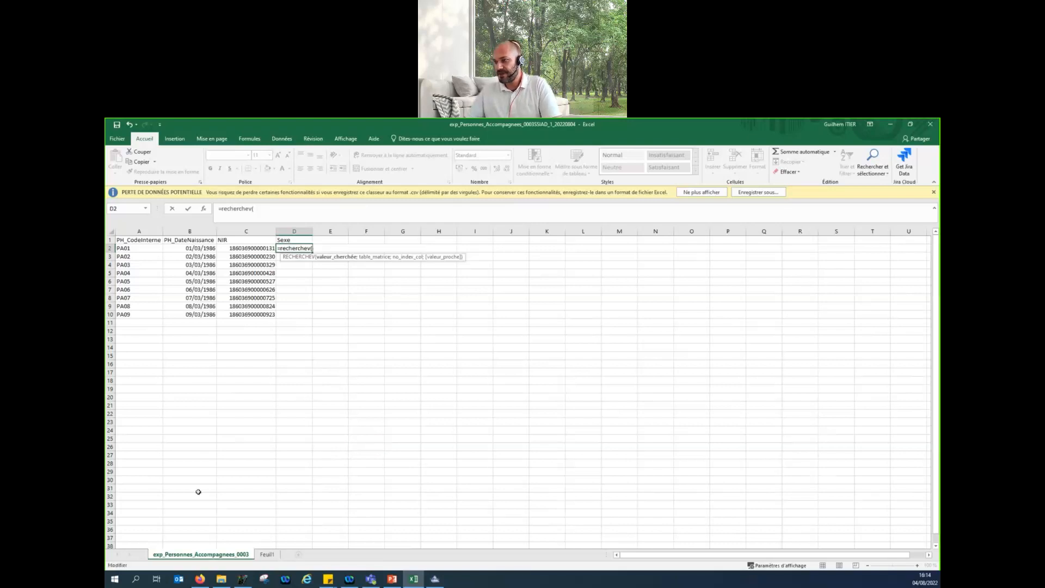
pyautogui.click(266, 555)
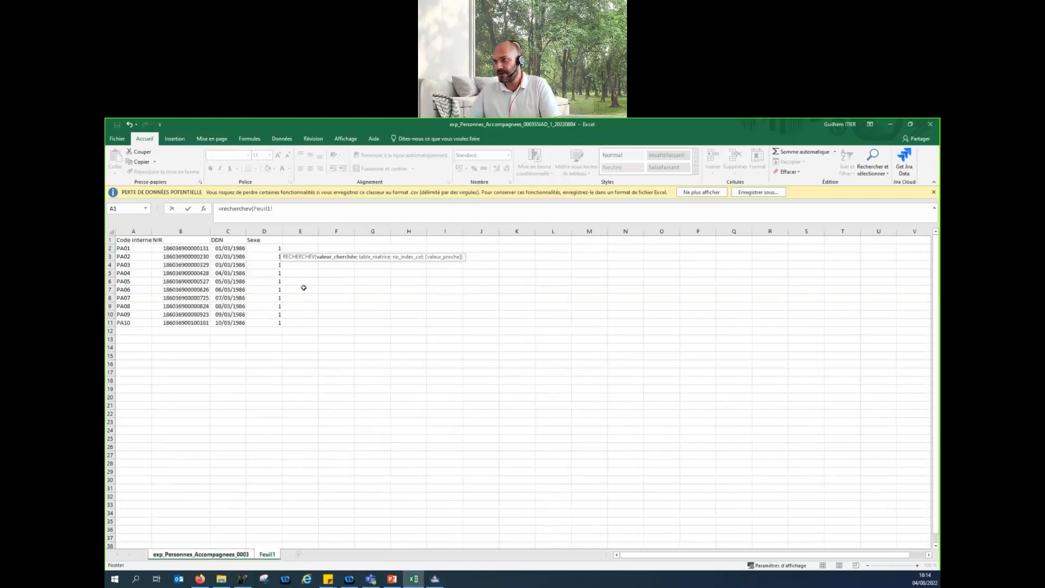
pyautogui.moveTo(132, 248); pyautogui.dragTo(279, 325)
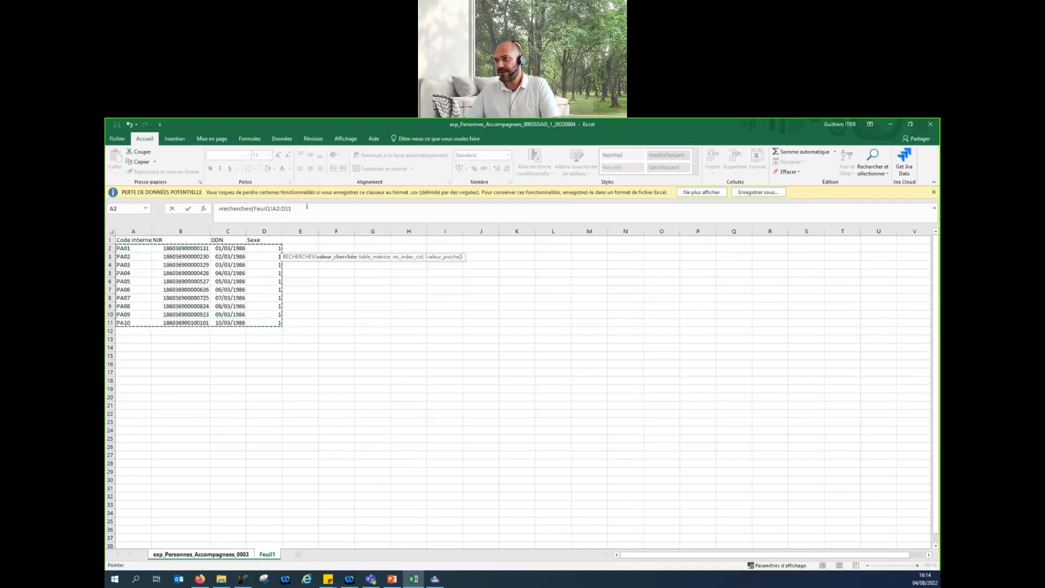
pyautogui.press('F2')
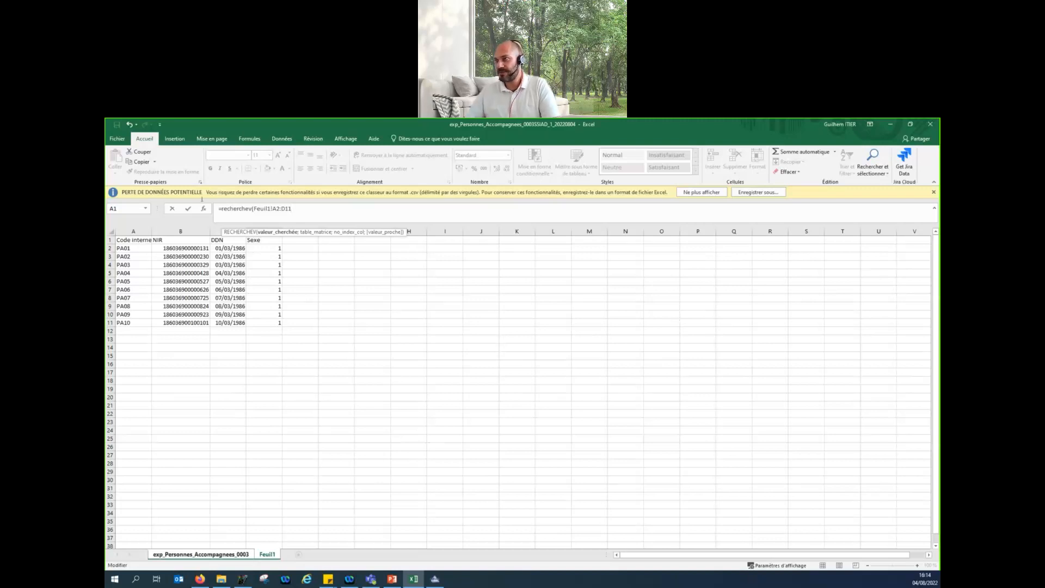
pyautogui.press('Escape')
pyautogui.click(281, 347)
# - Write a RECHERCHEV formula in D2 that looks up A2:A10 in Feuil1!A2:D11, returning column 4 with FAUX as the match type
pyautogui.click(300, 242)
pyautogui.click(298, 249)
pyautogui.write('=recherchev(')
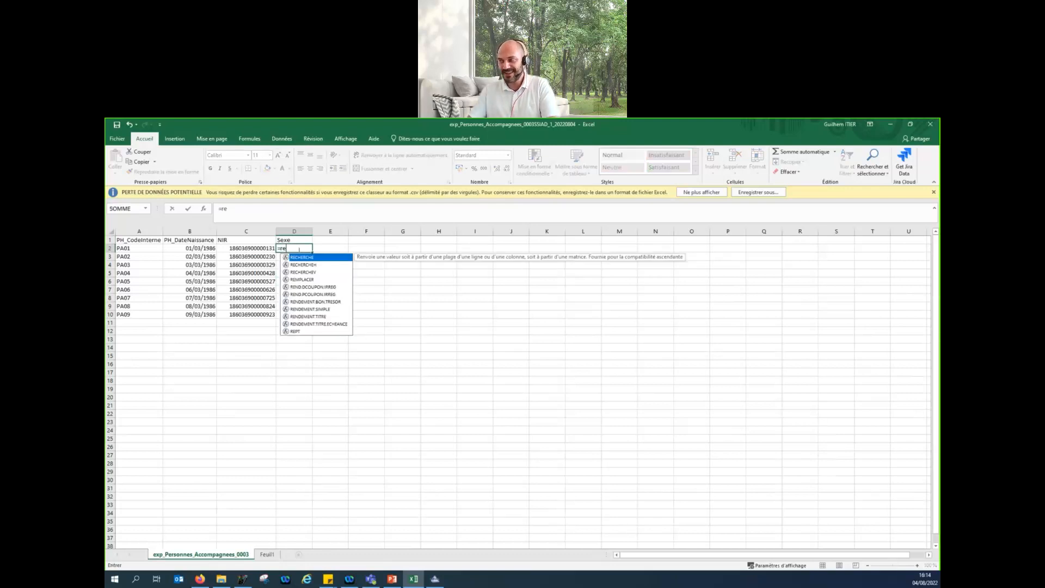
pyautogui.click(133, 246)
pyautogui.moveTo(133, 247); pyautogui.dragTo(138, 314)
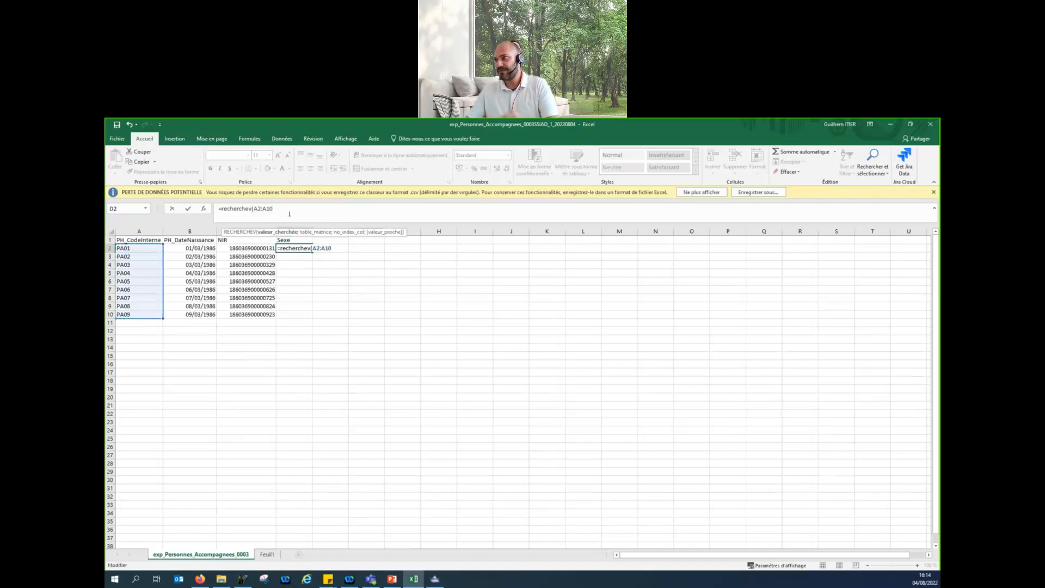
pyautogui.write(';')
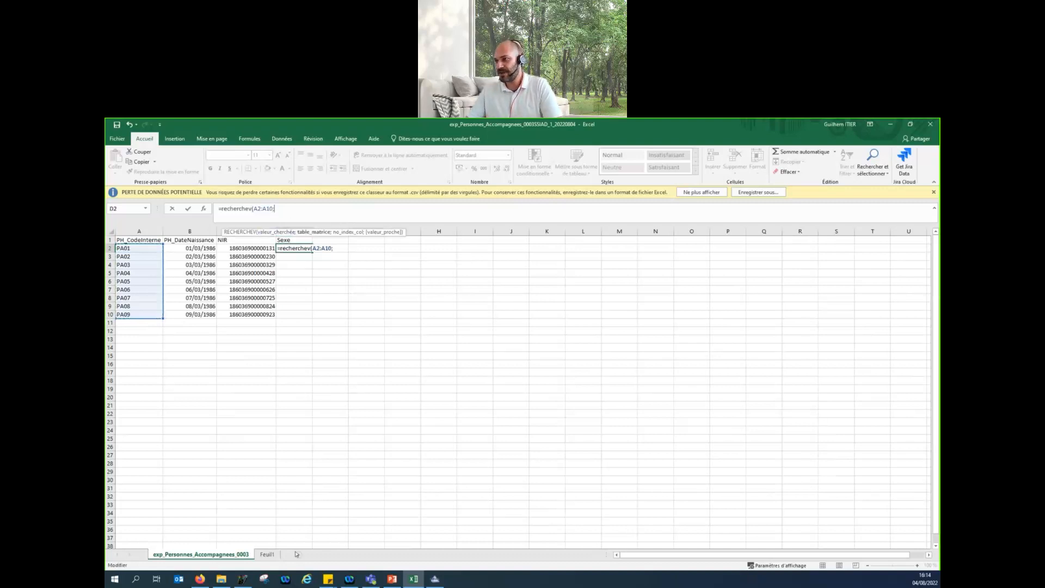
pyautogui.click(271, 555)
pyautogui.moveTo(143, 249); pyautogui.dragTo(281, 324)
pyautogui.write(';')
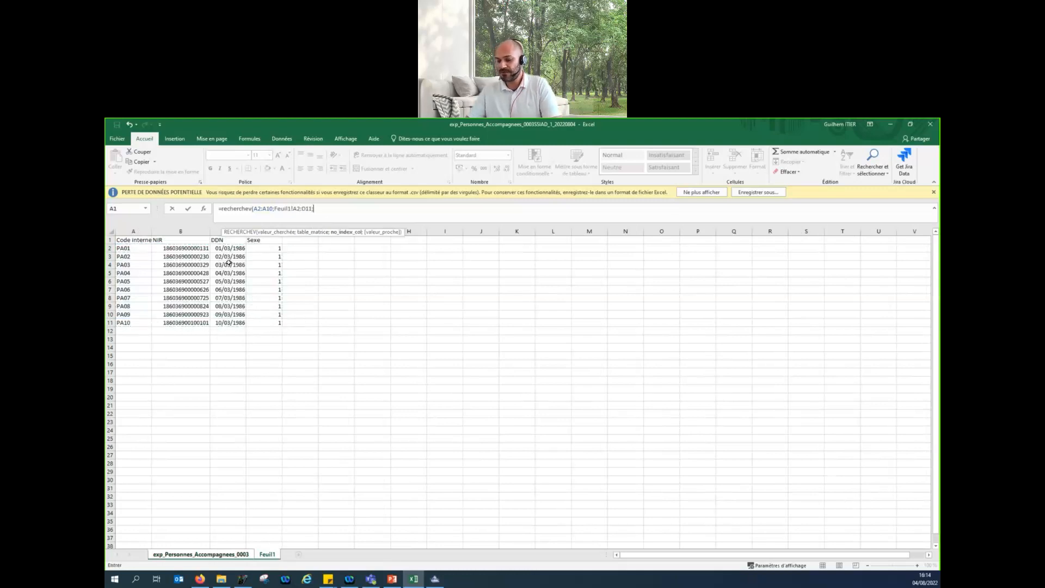
pyautogui.write('4;faux)')
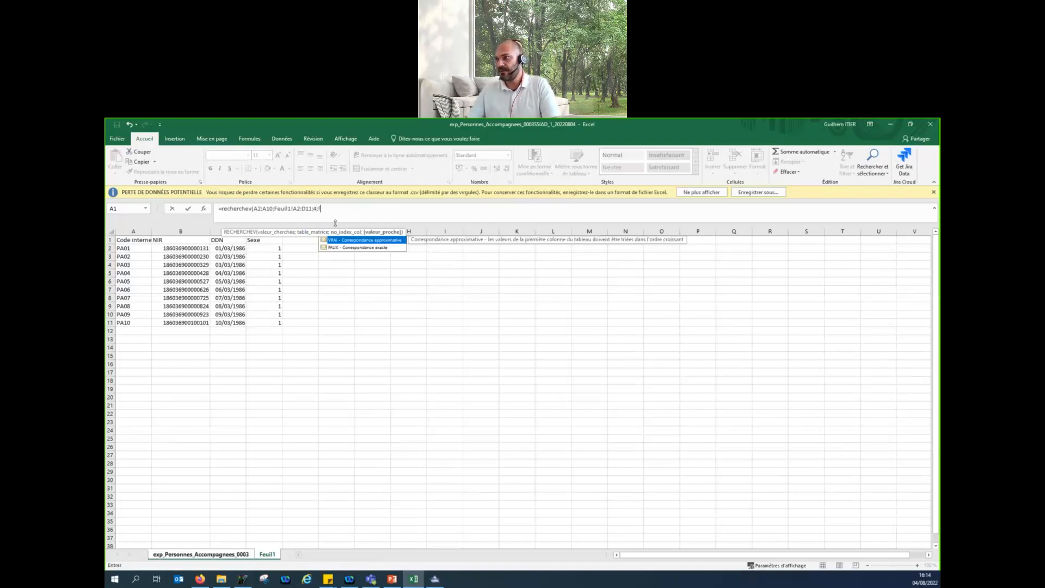
# - Make the formula's table range absolute as Feuil1!$A$2:$D$11 and validate the formula
pyautogui.click(294, 209)
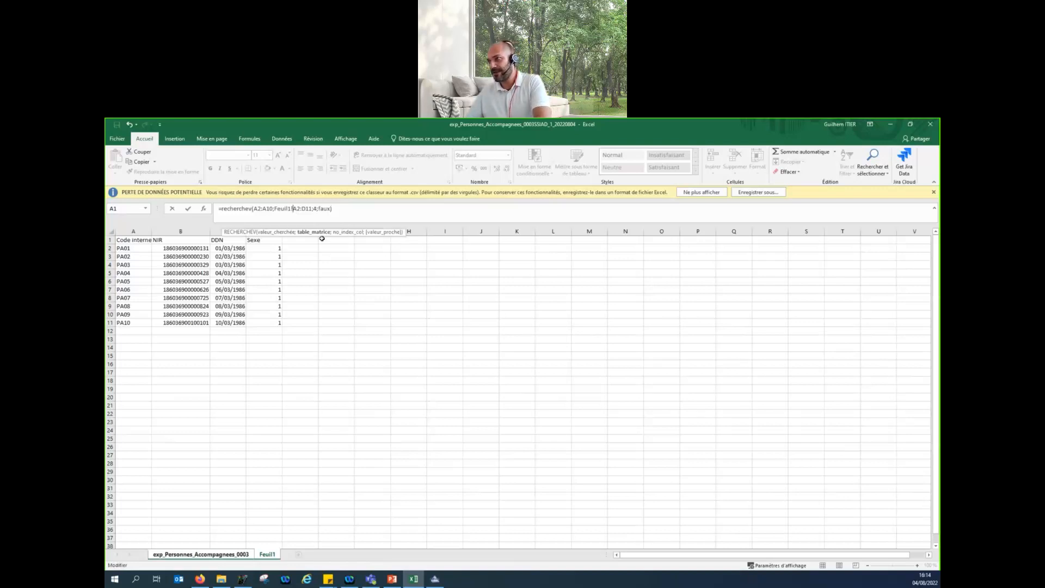
pyautogui.write('$A$')
pyautogui.press('Right')
pyautogui.press('Right')
pyautogui.write('$')
pyautogui.press('Right')
pyautogui.write('$')
pyautogui.press('Return')
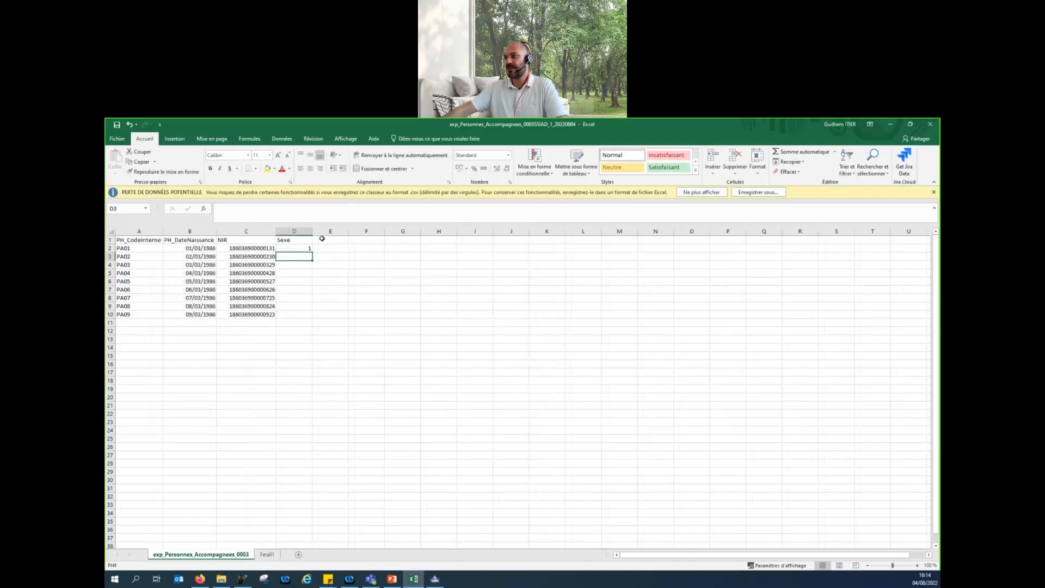
# - Fill the Sexe formula from D2 down to D10 and replace the formulas in D2:D10 with their values
pyautogui.click(308, 249)
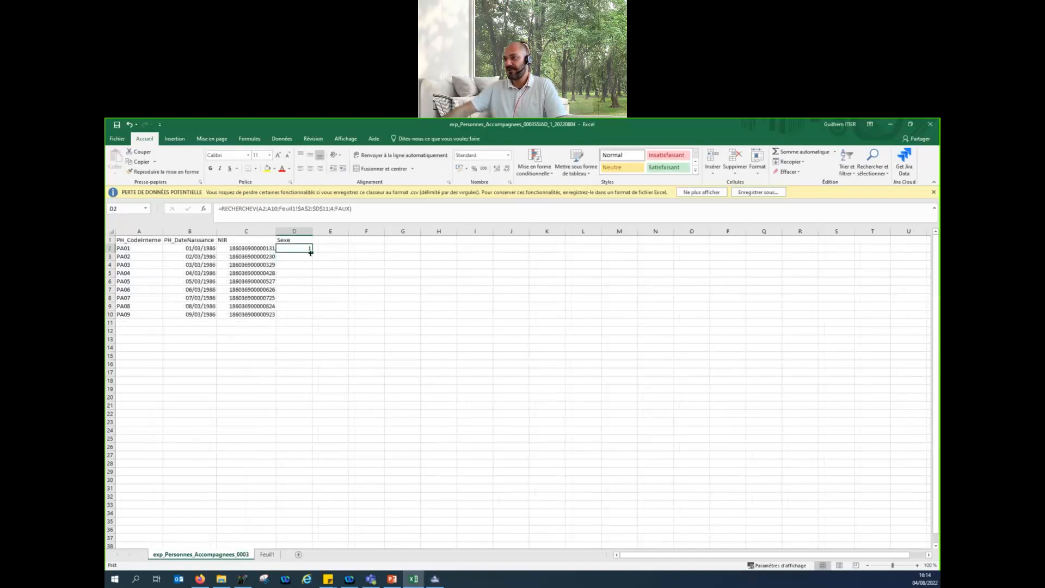
pyautogui.moveTo(311, 252); pyautogui.dragTo(306, 320)
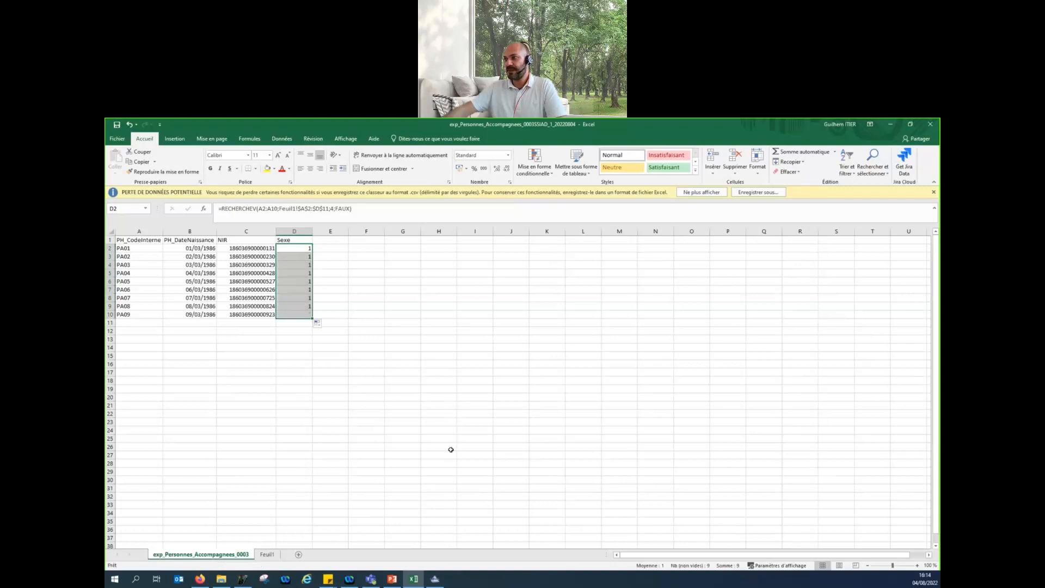
pyautogui.rightClick(306, 277)
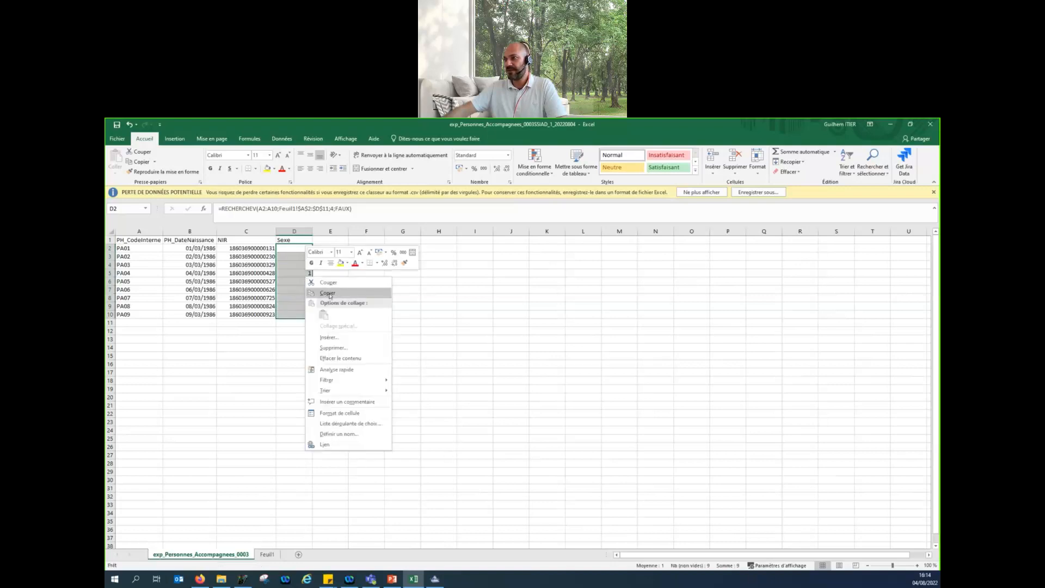
pyautogui.click(328, 293)
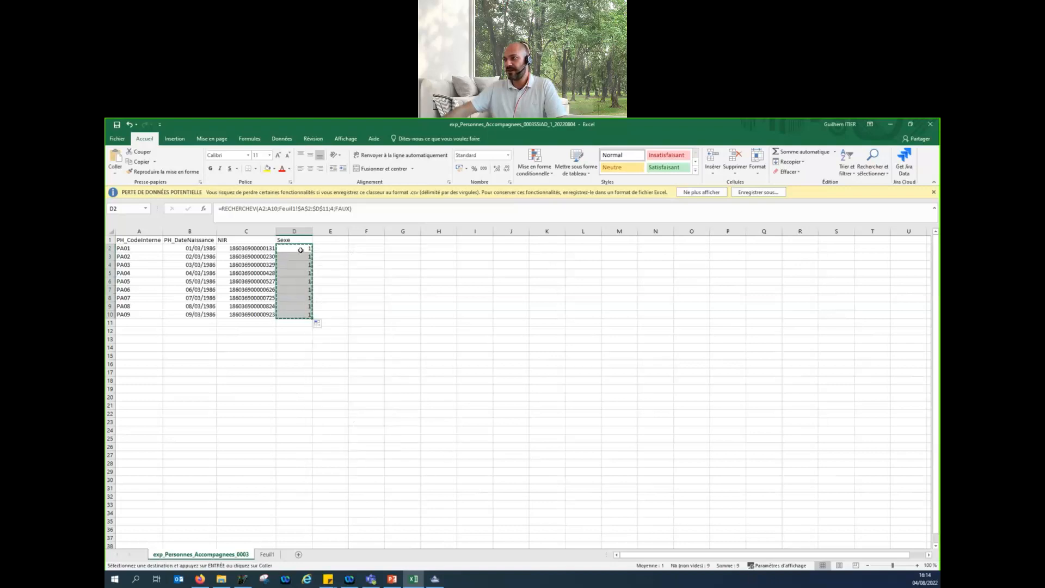
pyautogui.rightClick(300, 250)
pyautogui.click(332, 288)
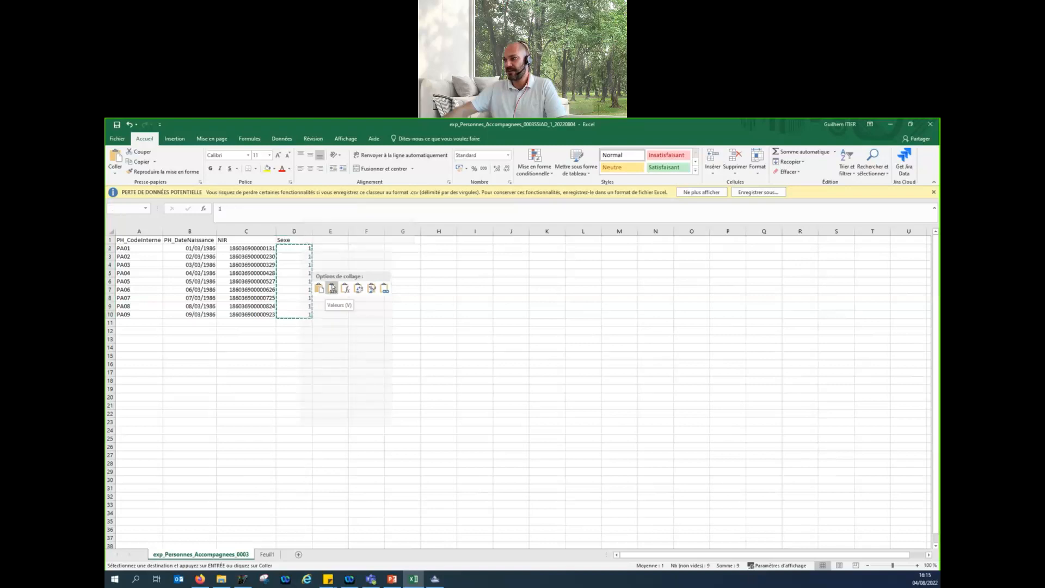
pyautogui.click(337, 300)
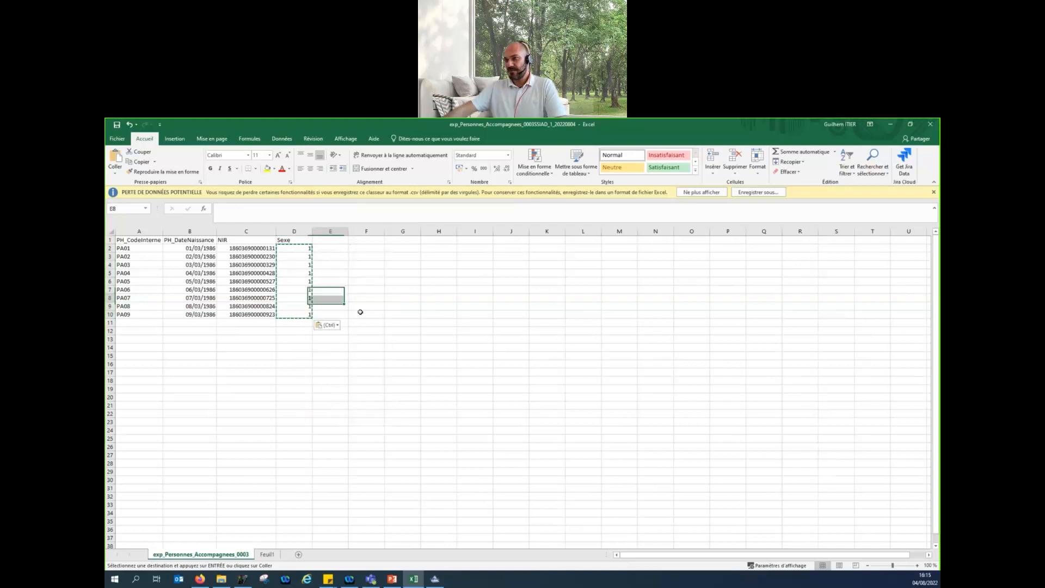
pyautogui.moveTo(145, 245); pyautogui.dragTo(296, 315)
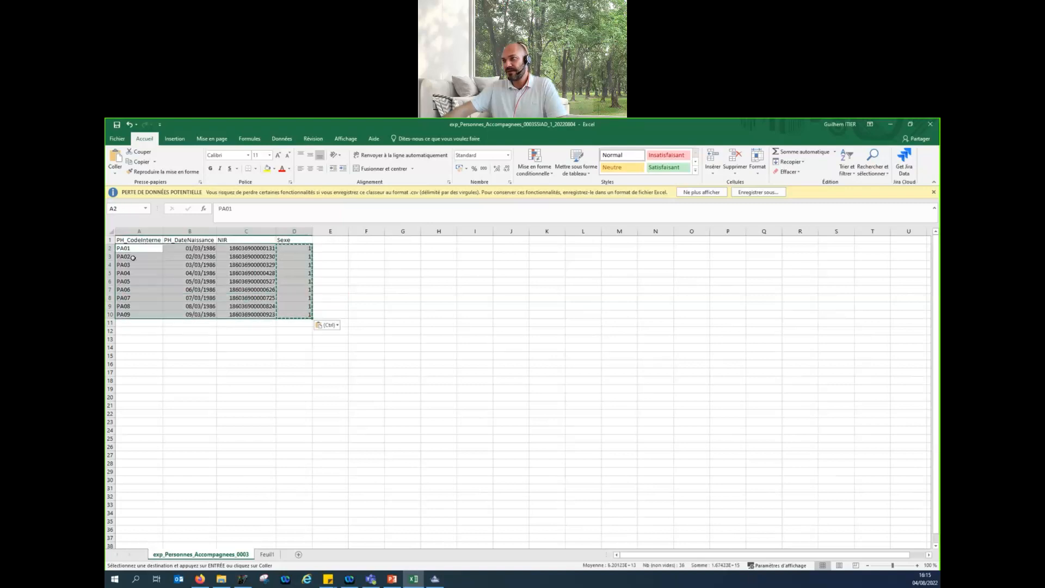
pyautogui.moveTo(151, 251); pyautogui.dragTo(297, 253)
pyautogui.click(297, 249)
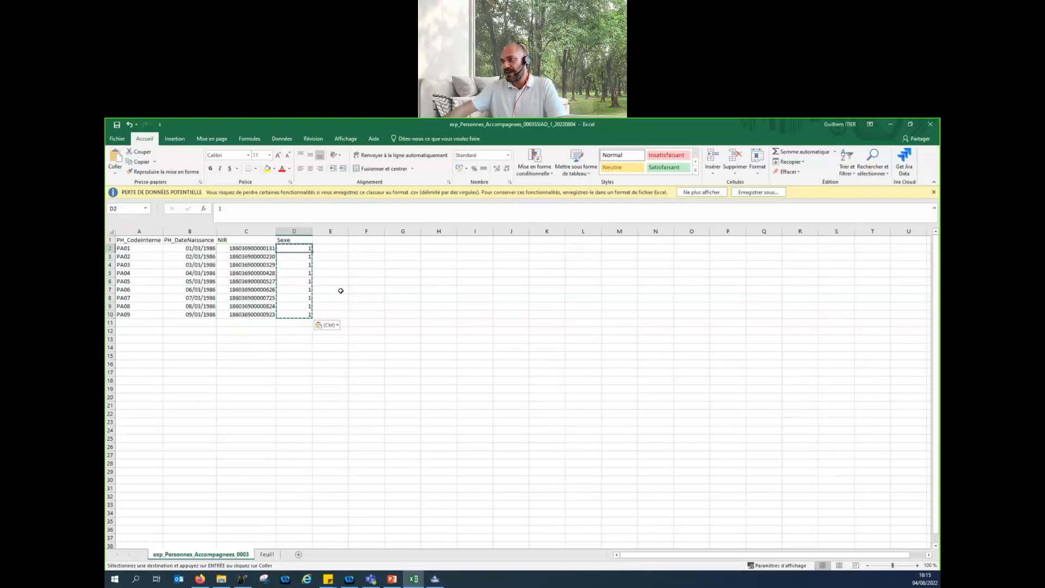
pyautogui.click(341, 291)
pyautogui.click(356, 291)
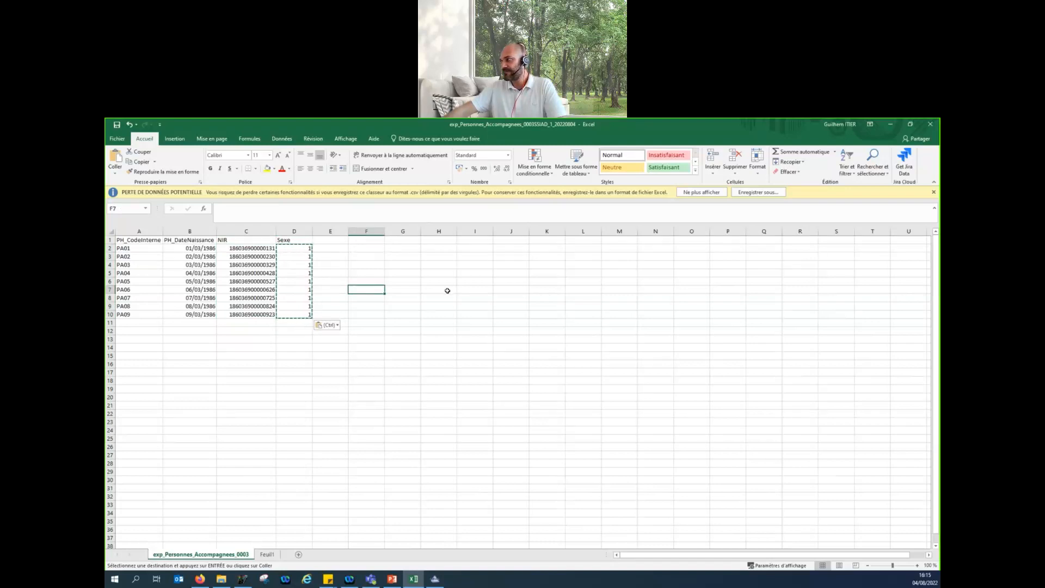
# - Reduce the workbook to a smaller window, minimise RAMSECE-PH and launch MAGIC-PH from the desktop
pyautogui.click(910, 124)
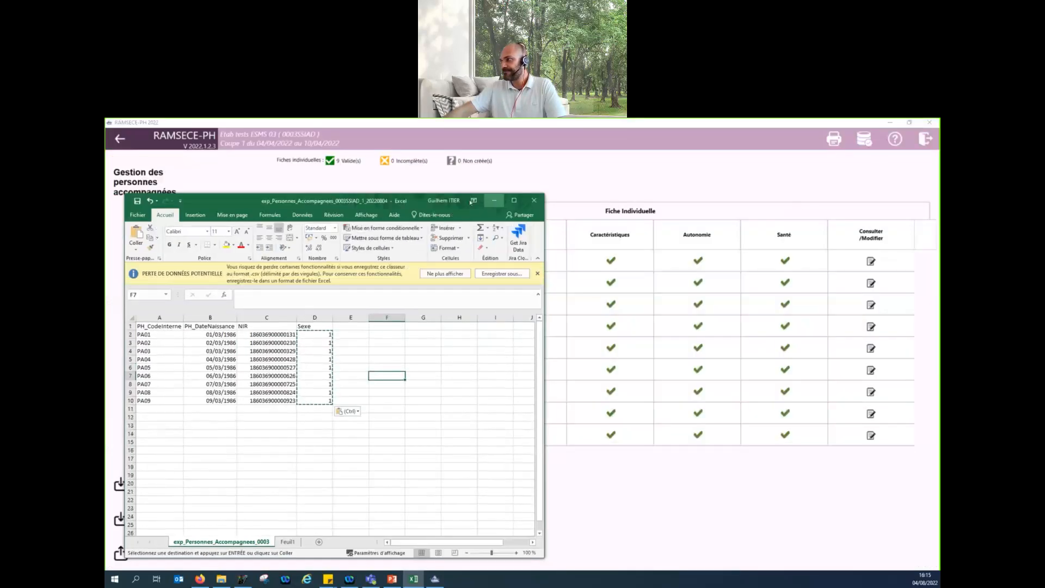
pyautogui.click(894, 125)
pyautogui.doubleClick(415, 177)
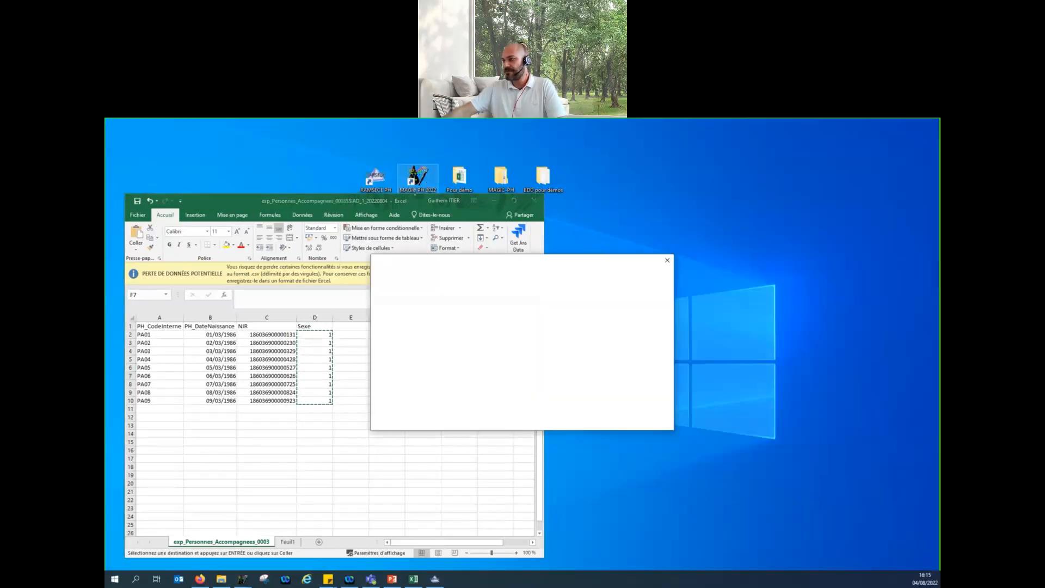
# - Sign in to MAGIC-PH by entering the Plage identifier and the Plage password
pyautogui.write('260')
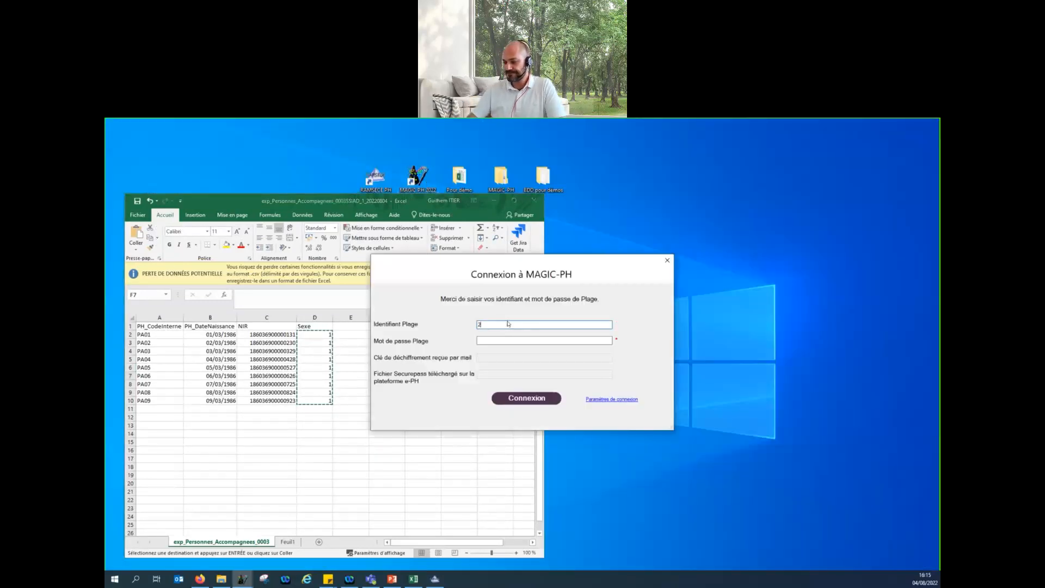
pyautogui.press('BackSpace')
pyautogui.write('00160')
pyautogui.click(496, 340)
pyautogui.write('*******')
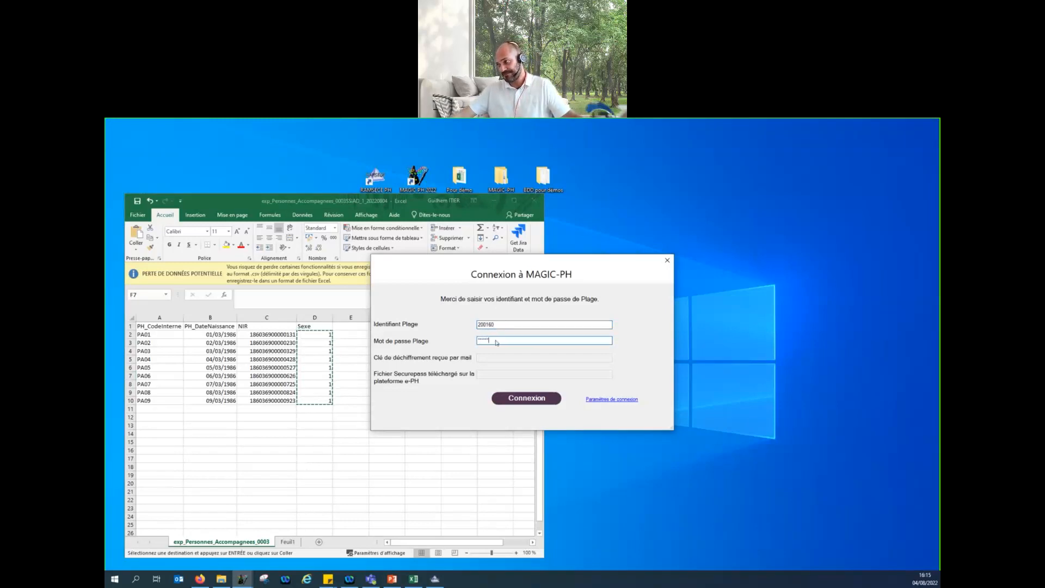
pyautogui.click(506, 394)
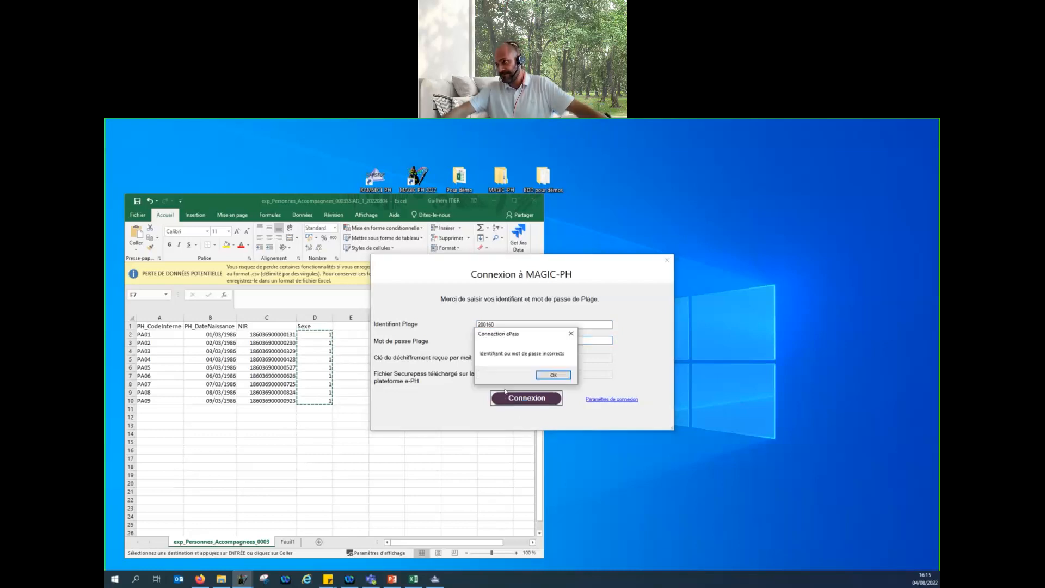
pyautogui.click(551, 374)
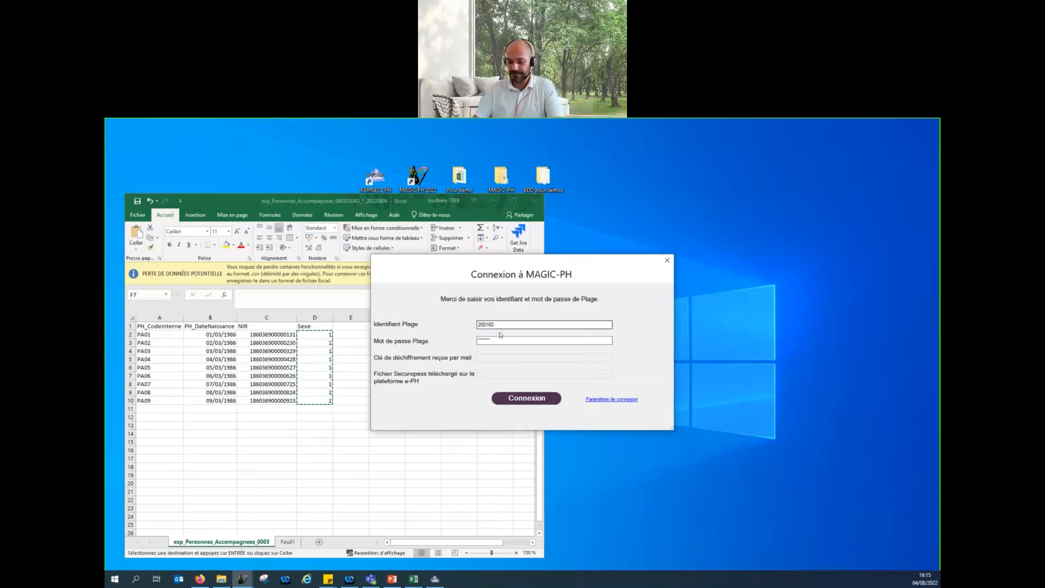
pyautogui.write('****')
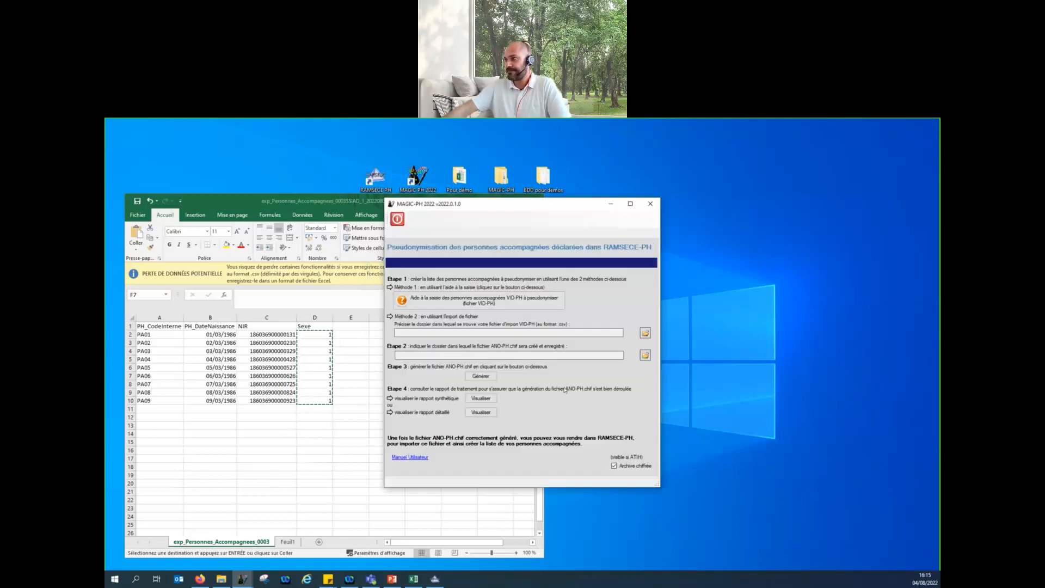
# - Open the VID-PH entry aid for accompanied persons and place its window beside the workbook
pyautogui.moveTo(499, 209); pyautogui.dragTo(617, 182)
pyautogui.click(595, 276)
pyautogui.moveTo(524, 202); pyautogui.dragTo(642, 199)
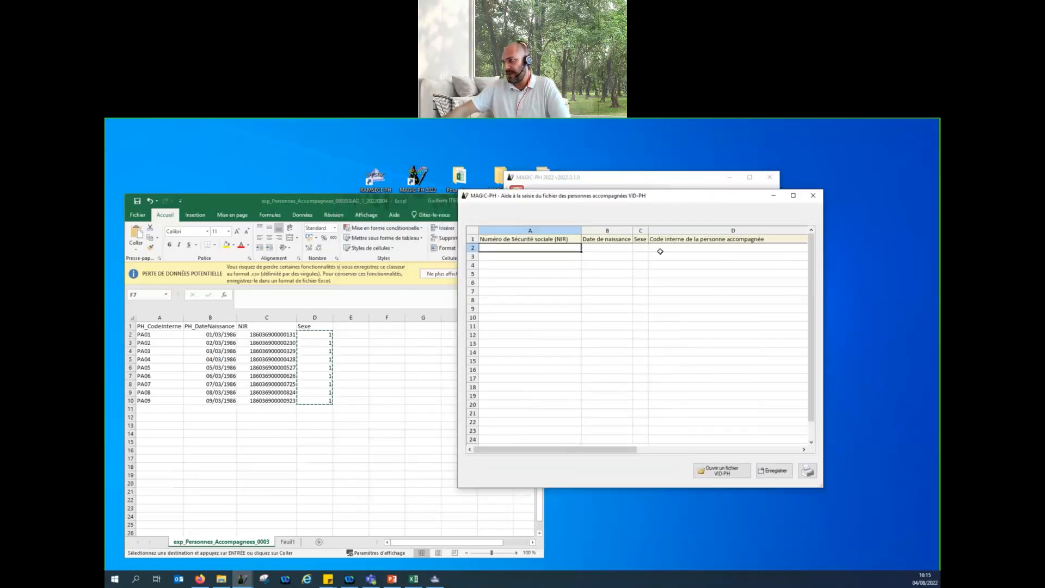
# - Copy the internal codes A2:A10 from the workbook into the entry grid's Code interne de la personne accompagnée column, starting at row 2
pyautogui.click(663, 247)
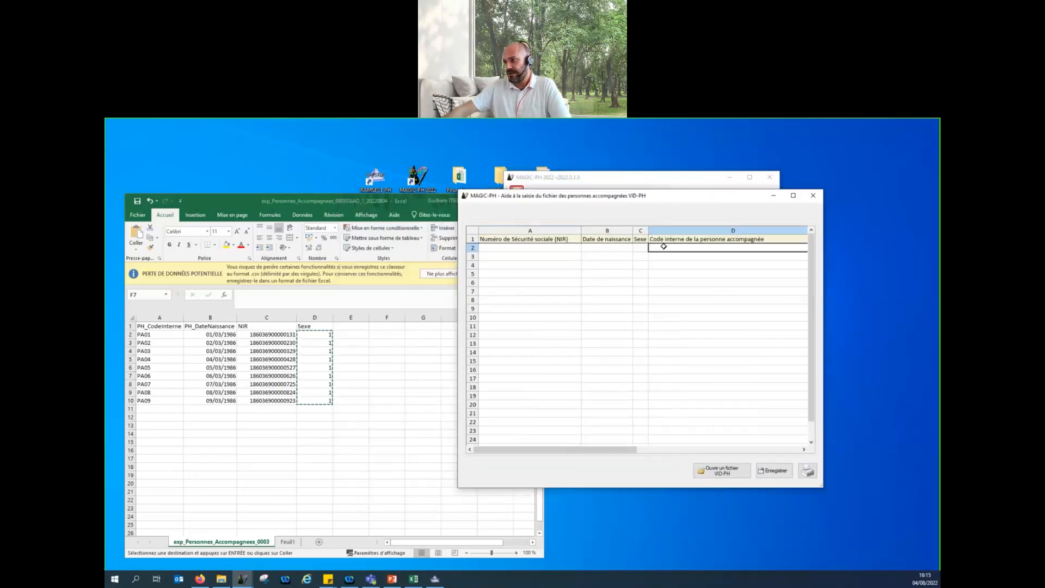
pyautogui.click(262, 336)
pyautogui.moveTo(173, 331); pyautogui.dragTo(172, 396)
pyautogui.hotkey('ctrl', 'c')
pyautogui.click(662, 248)
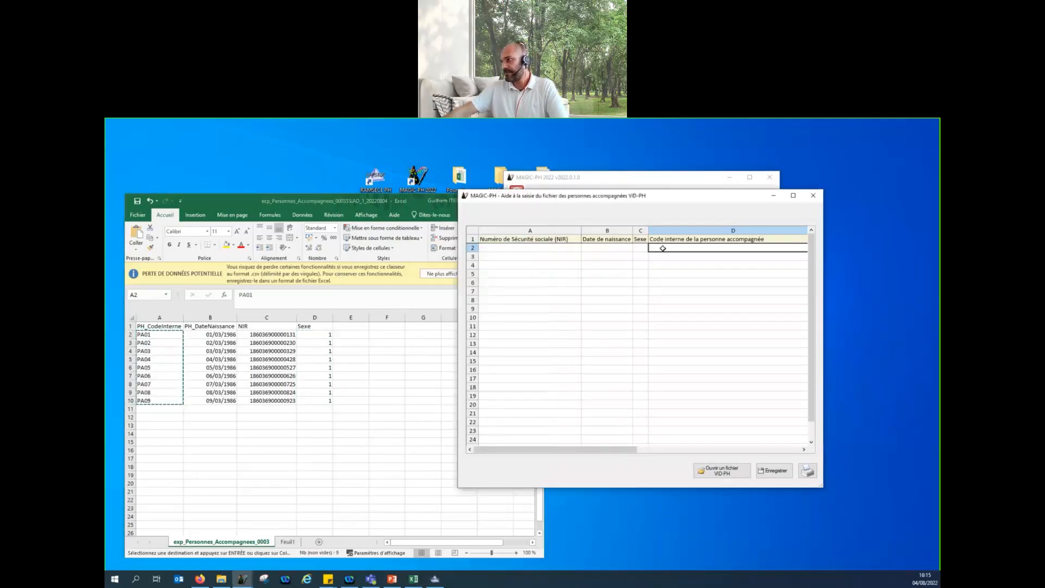
pyautogui.hotkey('ctrl', 'v')
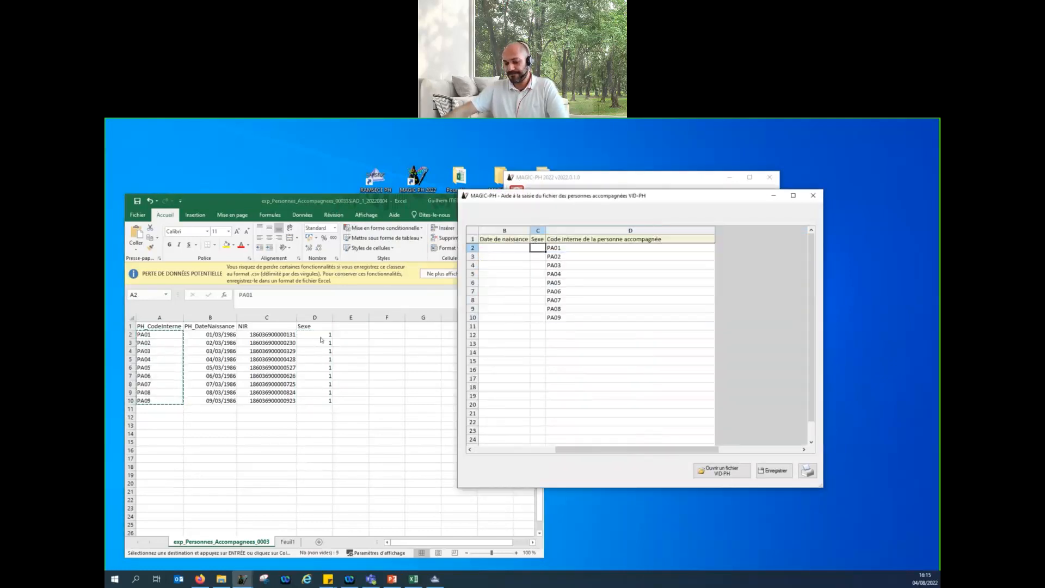
# - Copy the Sexe values D2:D10 from the workbook into the entry grid's Sexe column
pyautogui.moveTo(321, 334); pyautogui.dragTo(318, 401)
pyautogui.hotkey('ctrl', 'c')
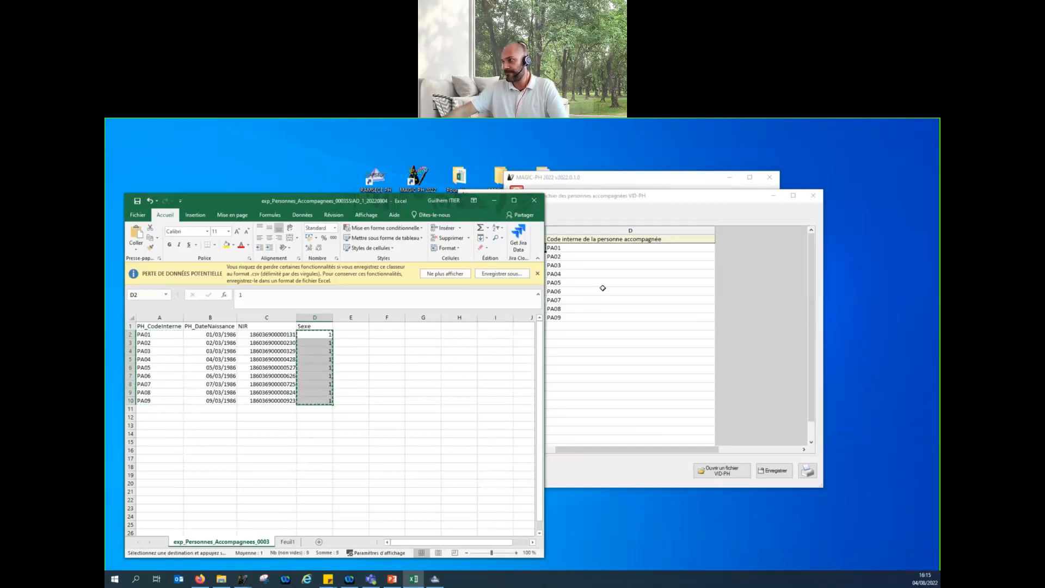
pyautogui.click(602, 288)
pyautogui.hotkey('ctrl', 'v')
# - Copy the birth dates B2:B10 from the workbook into rows 2 to 10 of the entry grid's Date de naissance column
pyautogui.click(481, 342)
pyautogui.moveTo(218, 335); pyautogui.dragTo(220, 400)
pyautogui.hotkey('ctrl', 'c')
pyautogui.click(602, 308)
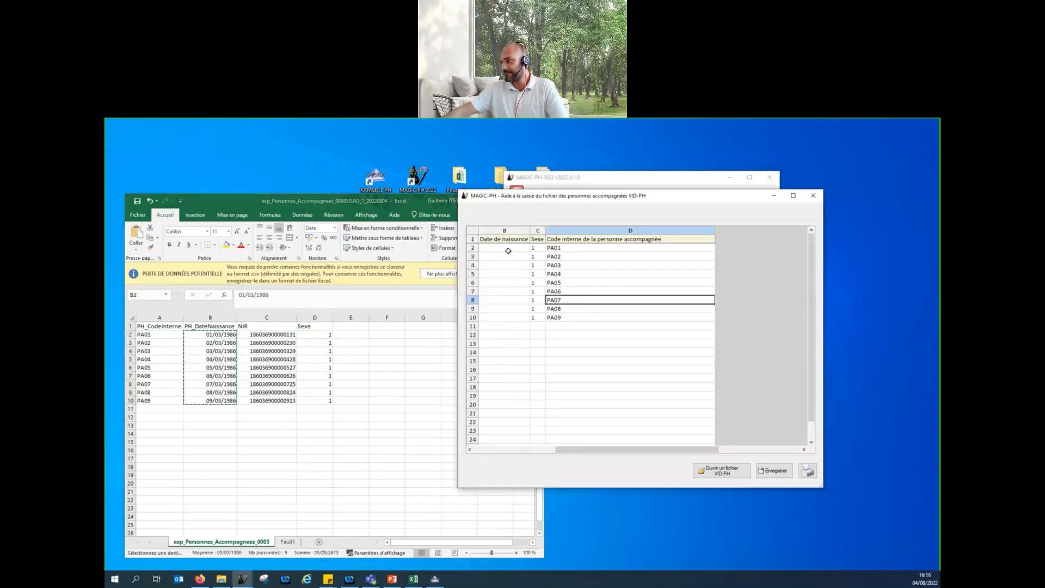
pyautogui.moveTo(505, 250); pyautogui.dragTo(514, 320)
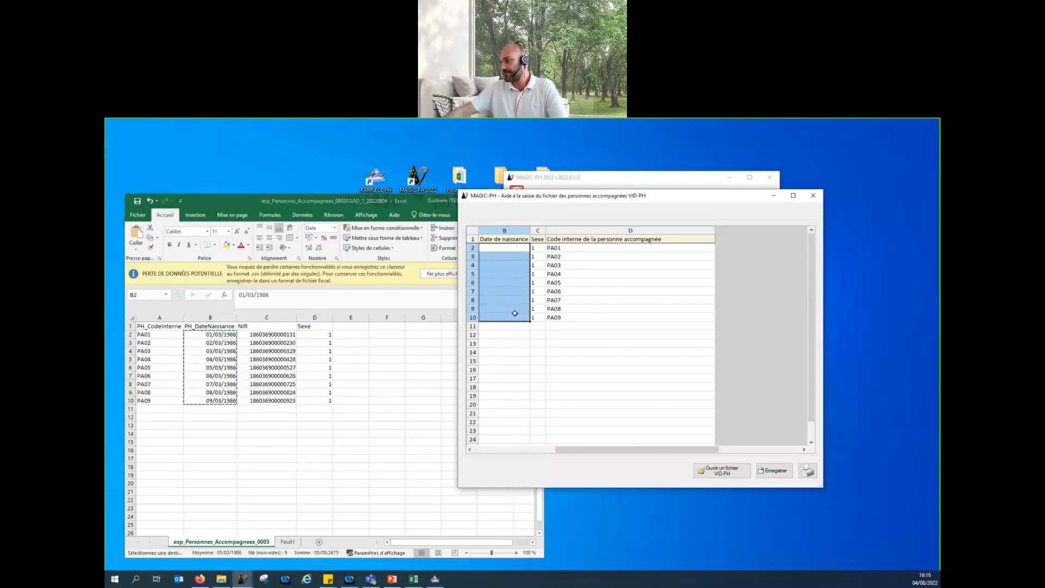
pyautogui.hotkey('ctrl', 'v')
pyautogui.click(604, 291)
# - Copy the NIR values C2:C10 from the workbook into rows 2 to 10 of the entry grid's Numéro de Sécurité sociale (NIR) column
pyautogui.moveTo(664, 454); pyautogui.dragTo(582, 455)
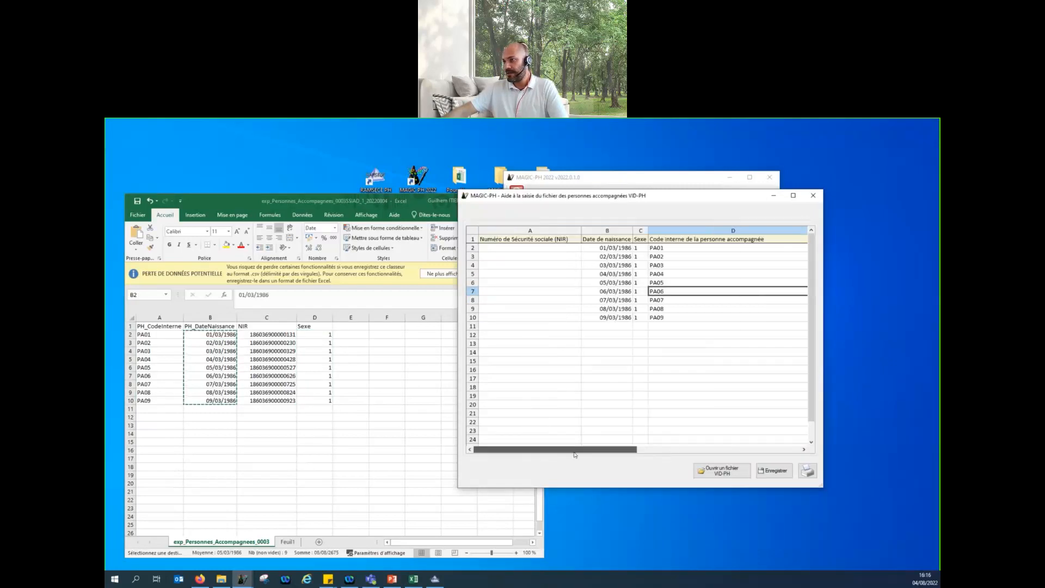
pyautogui.click(554, 247)
pyautogui.click(192, 332)
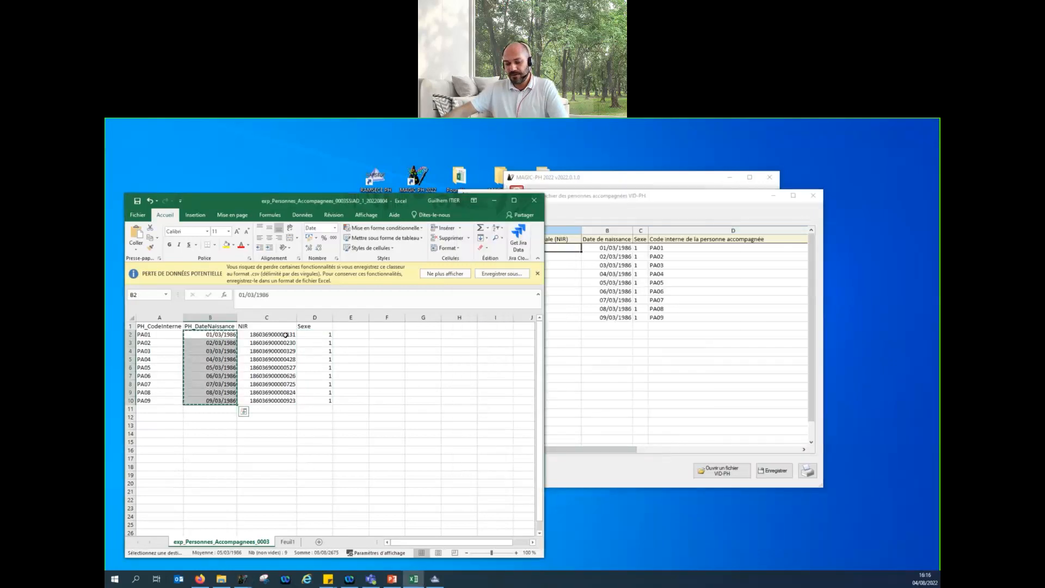
pyautogui.moveTo(269, 334); pyautogui.dragTo(277, 400)
pyautogui.hotkey('ctrl', 'c')
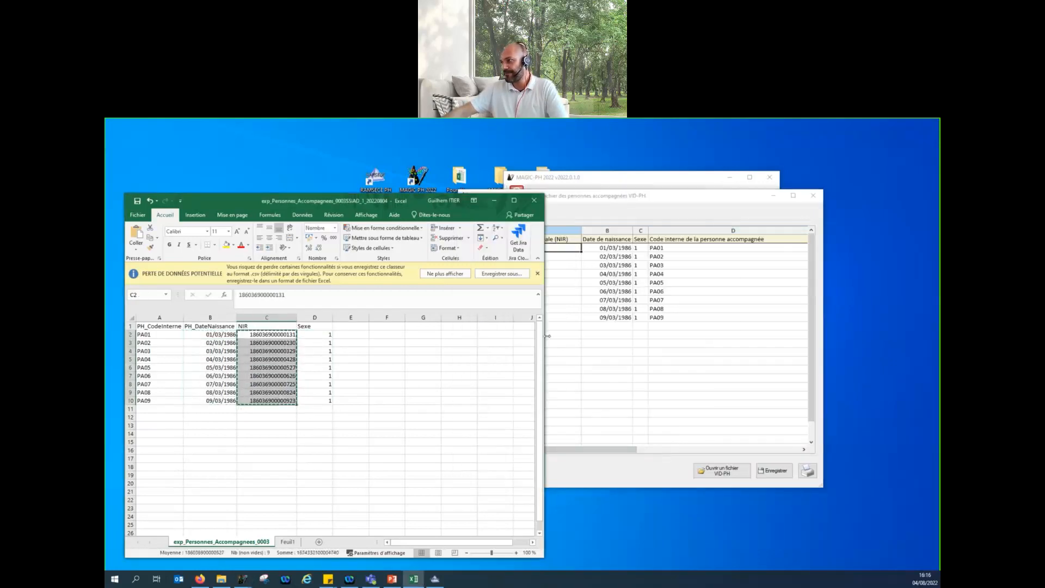
pyautogui.click(559, 329)
pyautogui.click(566, 249)
pyautogui.hotkey('ctrl', 'v')
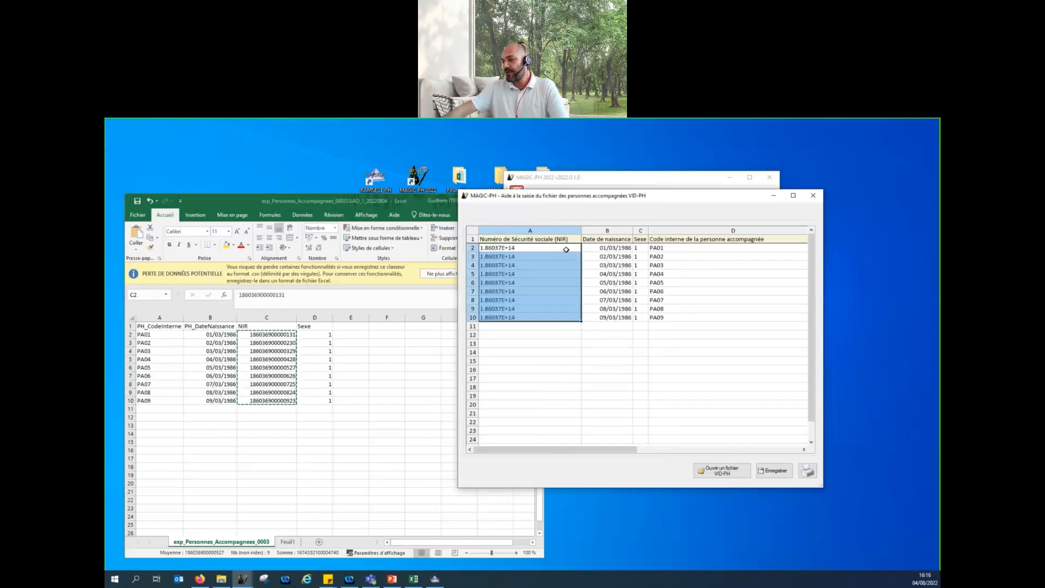
pyautogui.click(543, 345)
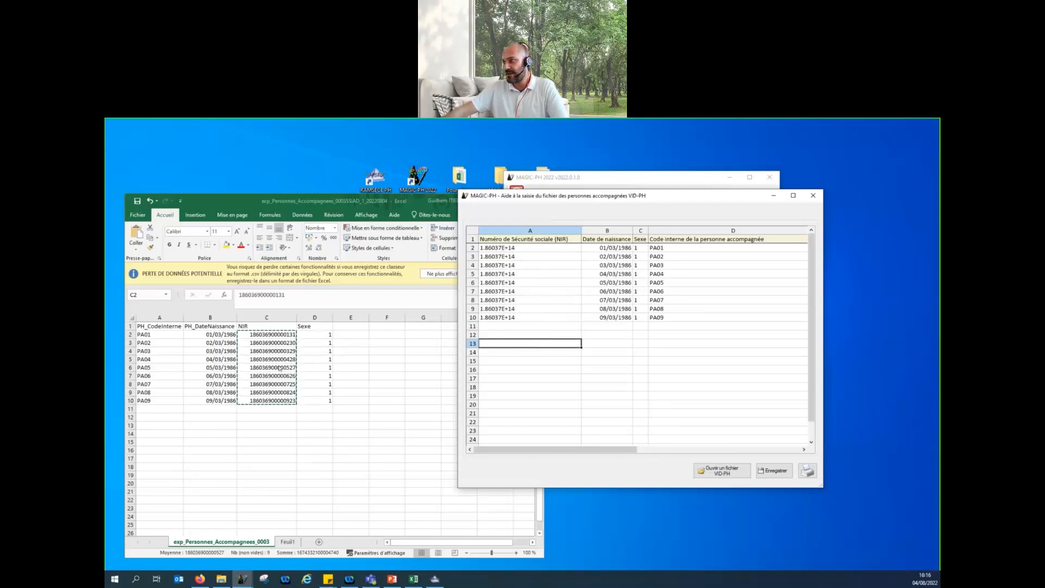
# - Open each pasted NIR cell in rows 2 to 10 for editing so the grid applies its full NIR number format instead of scientific notation
pyautogui.doubleClick(525, 246)
pyautogui.doubleClick(529, 256)
pyautogui.doubleClick(532, 266)
pyautogui.doubleClick(532, 277)
pyautogui.doubleClick(533, 285)
pyautogui.doubleClick(533, 292)
pyautogui.doubleClick(533, 302)
pyautogui.doubleClick(535, 309)
pyautogui.doubleClick(538, 318)
pyautogui.click(693, 419)
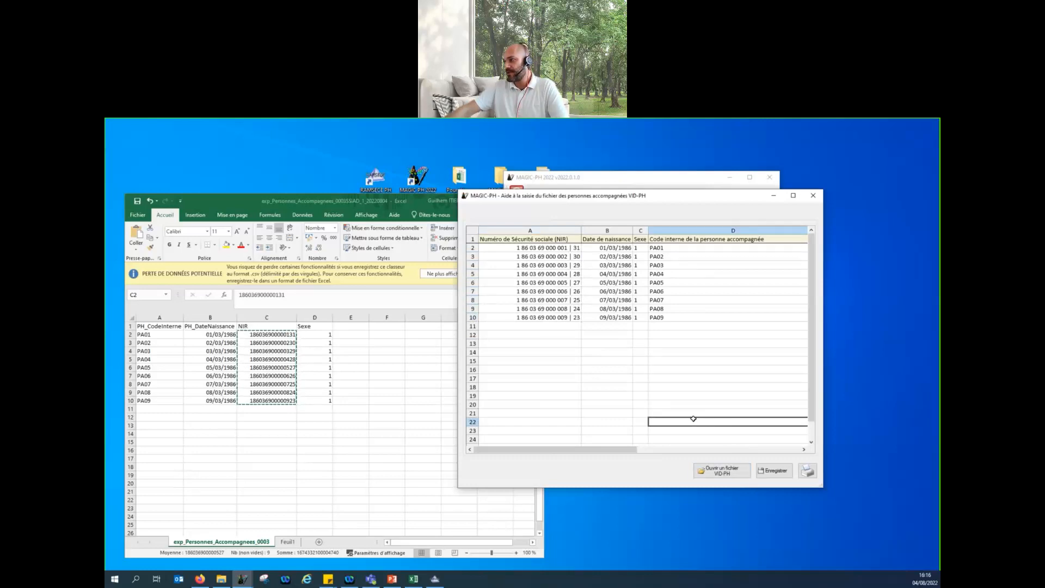
# - Save the entry grid as the CSV file vid-ph in Bureau > MAGIC-PH > Coupe 1 > vid-ph, replacing the existing file
pyautogui.click(762, 473)
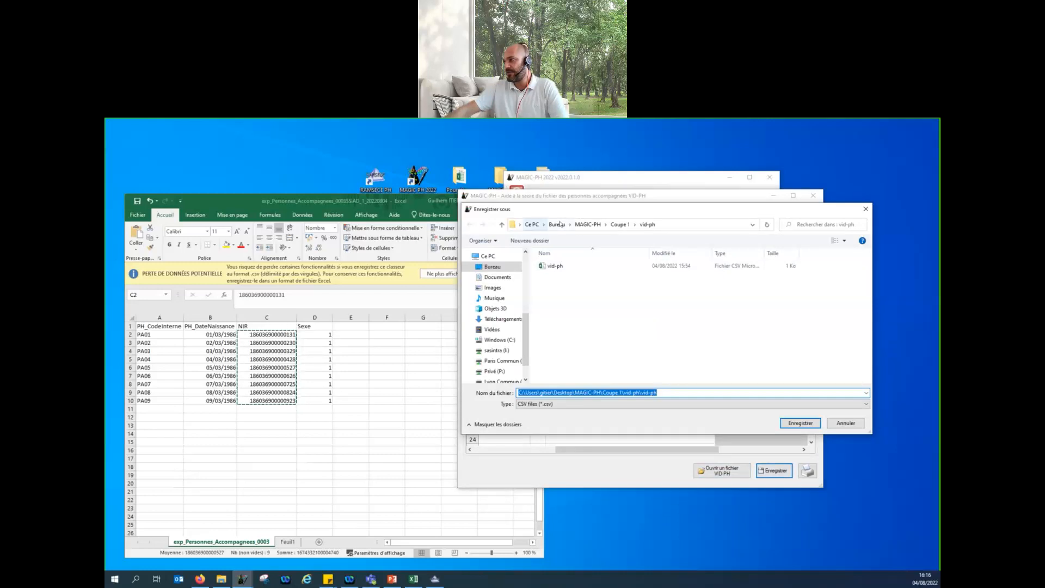
pyautogui.click(557, 225)
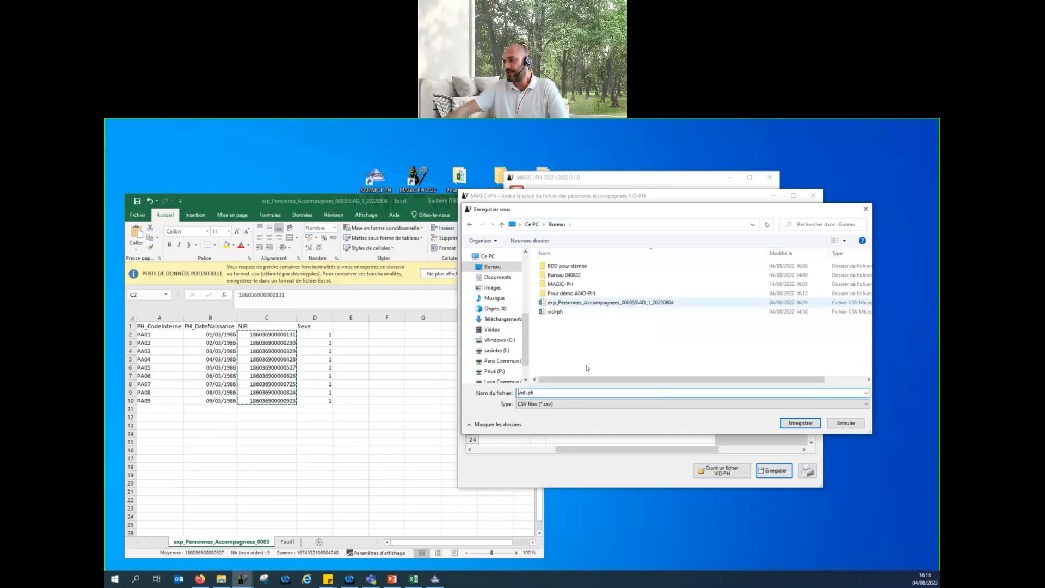
pyautogui.doubleClick(564, 285)
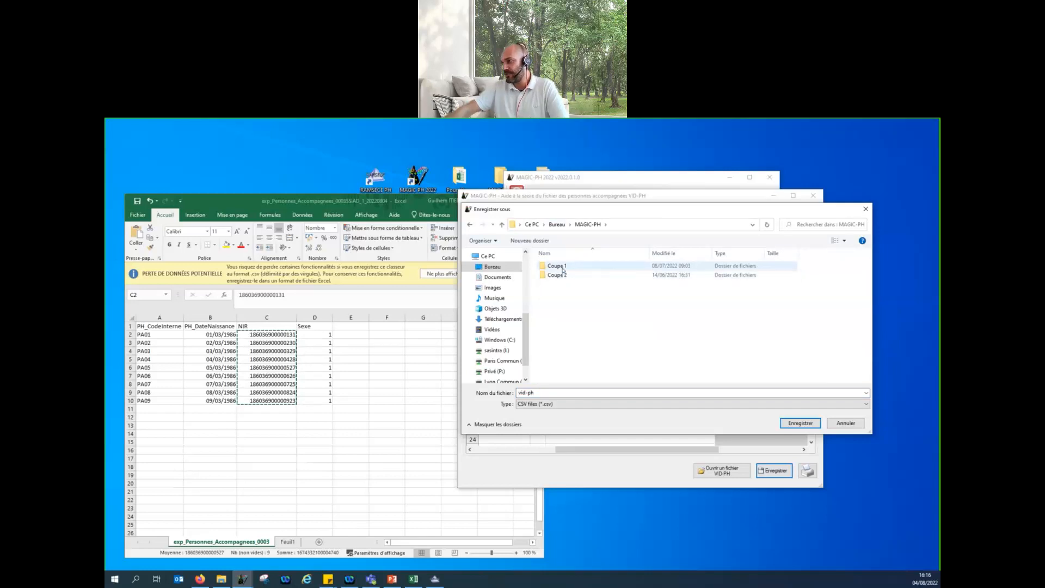
pyautogui.doubleClick(556, 266)
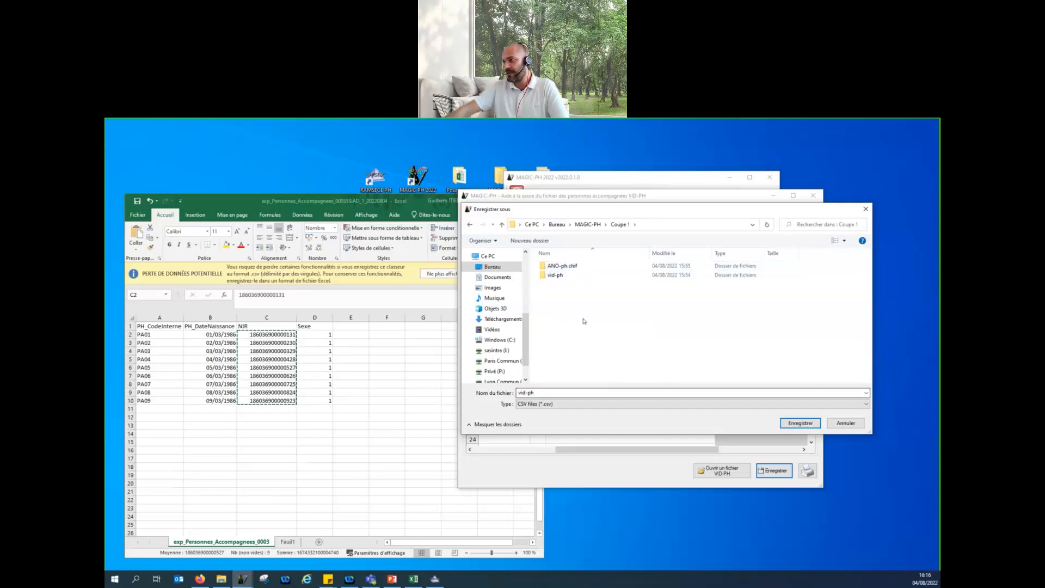
pyautogui.doubleClick(555, 274)
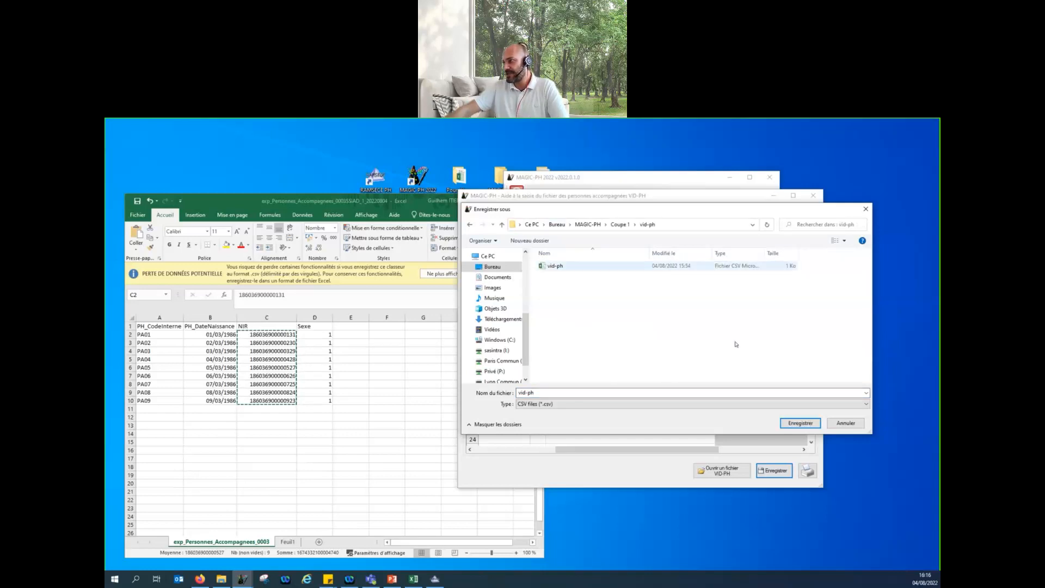
pyautogui.click(796, 422)
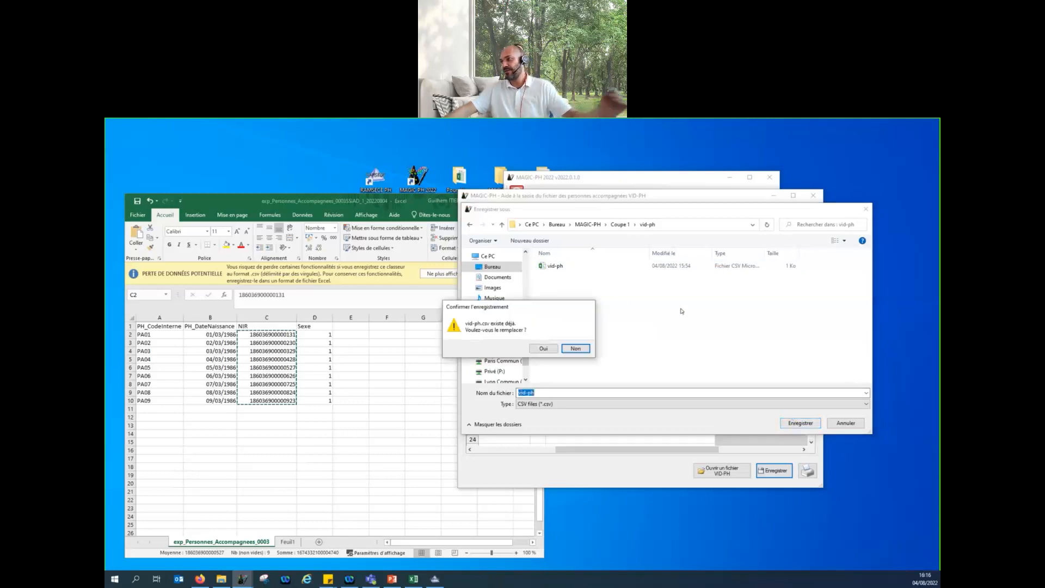
pyautogui.click(544, 348)
pyautogui.click(570, 380)
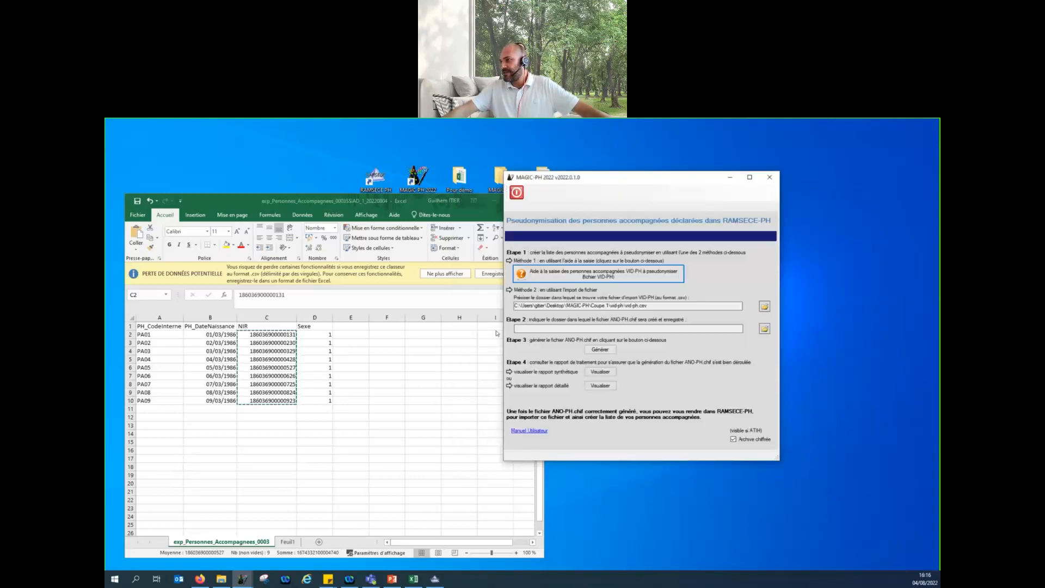
# - Set the Etape 2 output folder to MAGIC-PH\Coupe 1\ANO-ph.chif and generate the ANO-PH.chif file
pyautogui.click(764, 329)
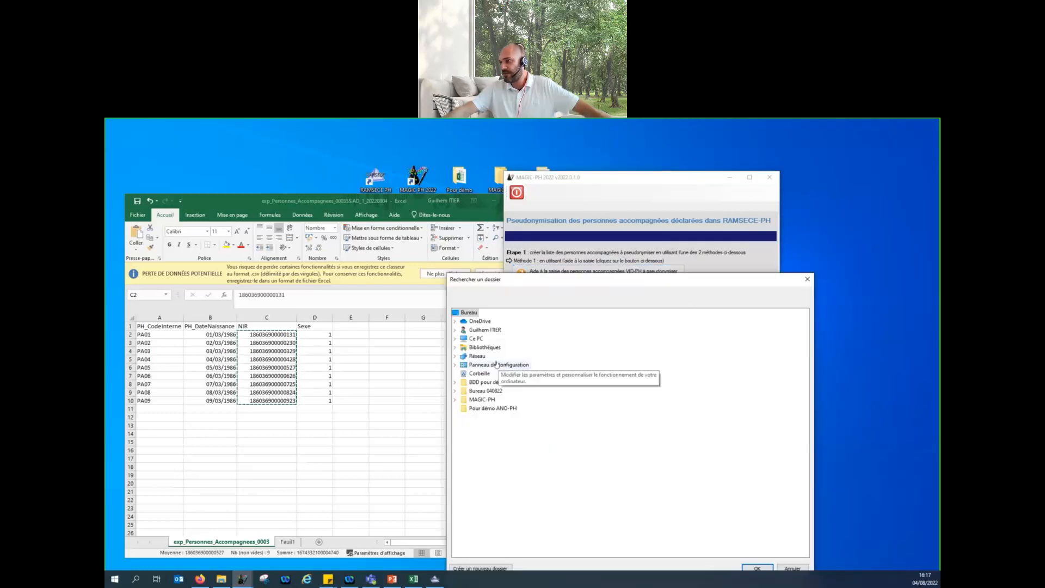
pyautogui.doubleClick(486, 400)
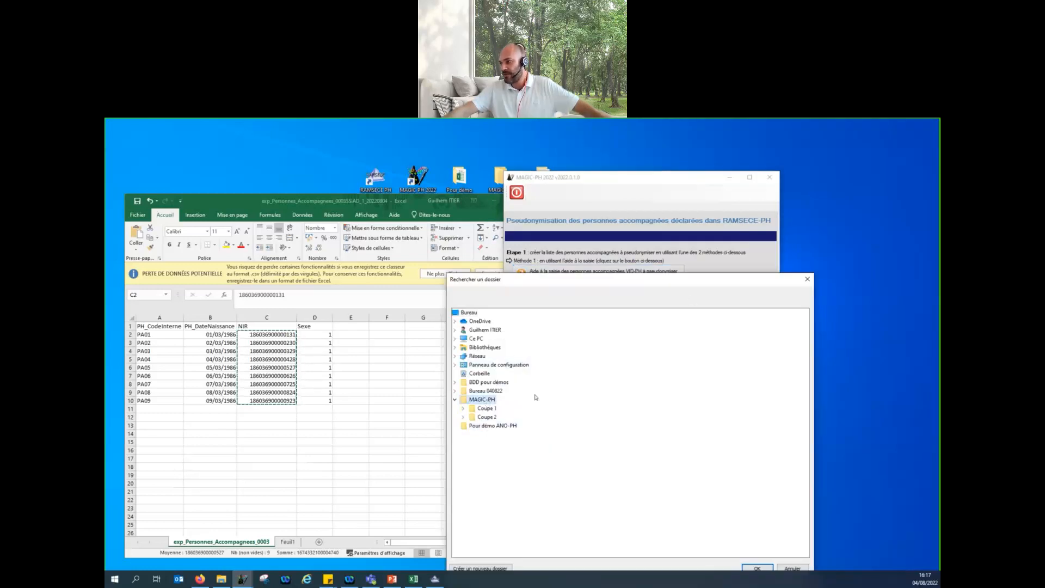
pyautogui.doubleClick(482, 410)
pyautogui.click(498, 416)
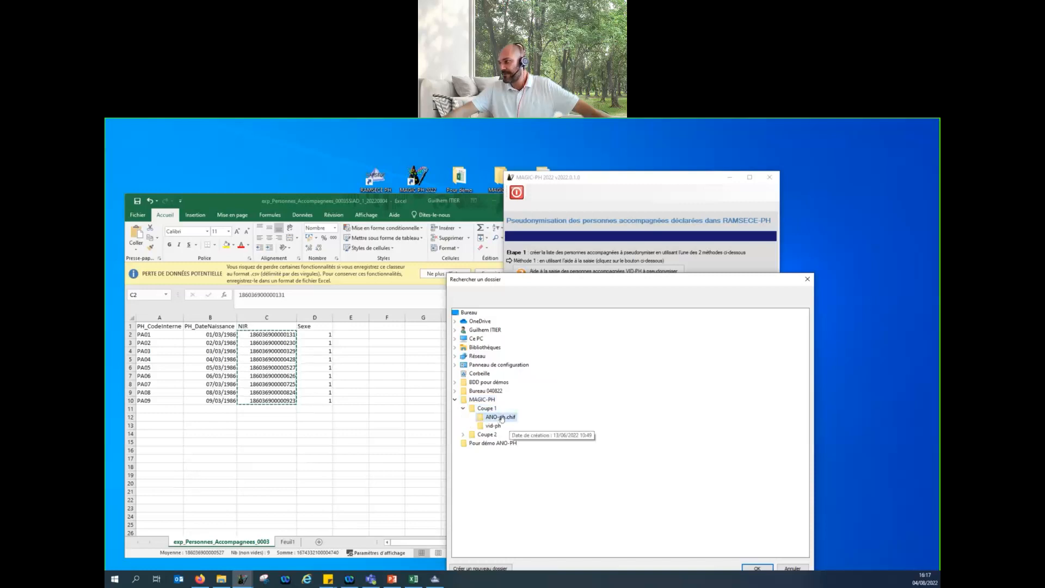
pyautogui.moveTo(587, 281); pyautogui.dragTo(589, 207)
pyautogui.click(761, 499)
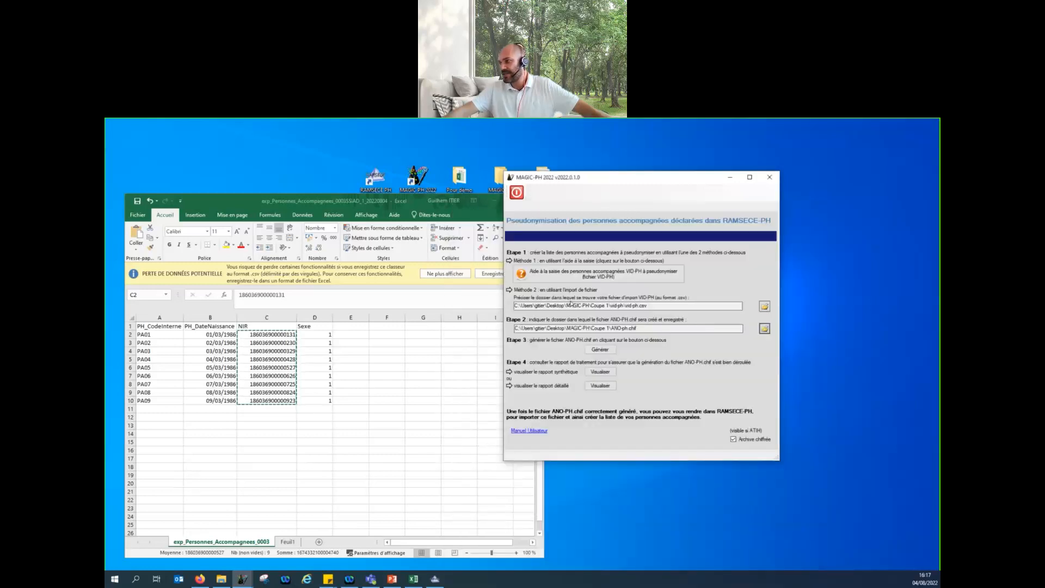
pyautogui.click(602, 348)
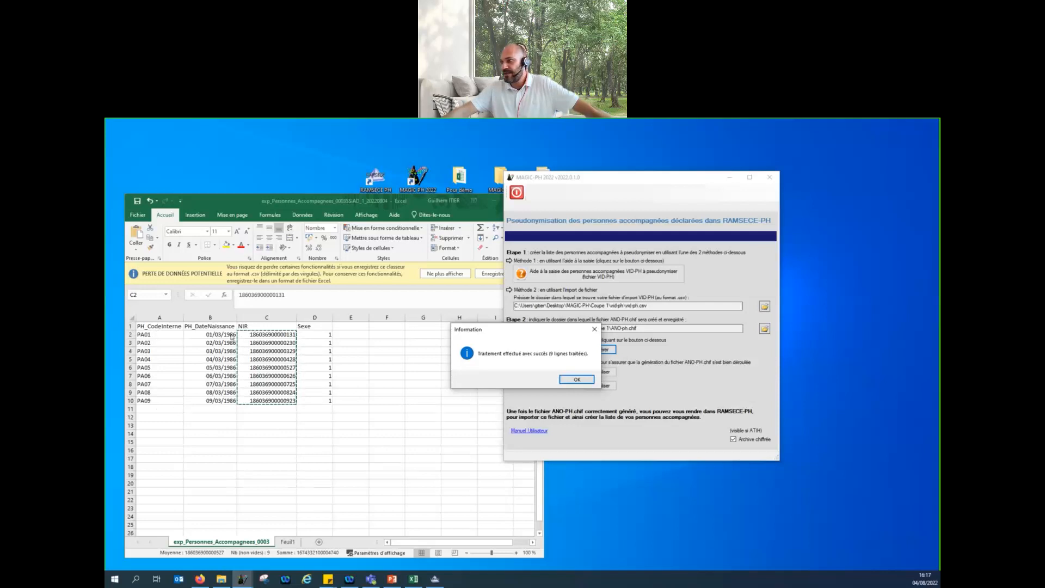
pyautogui.click(586, 379)
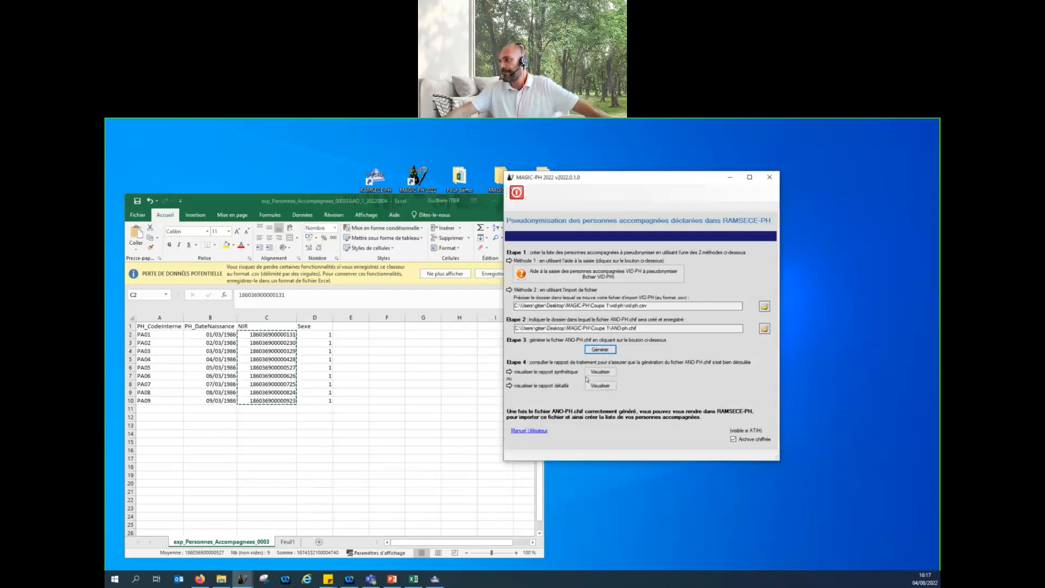
# - Minimize MAGIC-PH and close the Excel workbook of exported persons
pyautogui.click(735, 177)
pyautogui.click(535, 200)
pyautogui.click(522, 362)
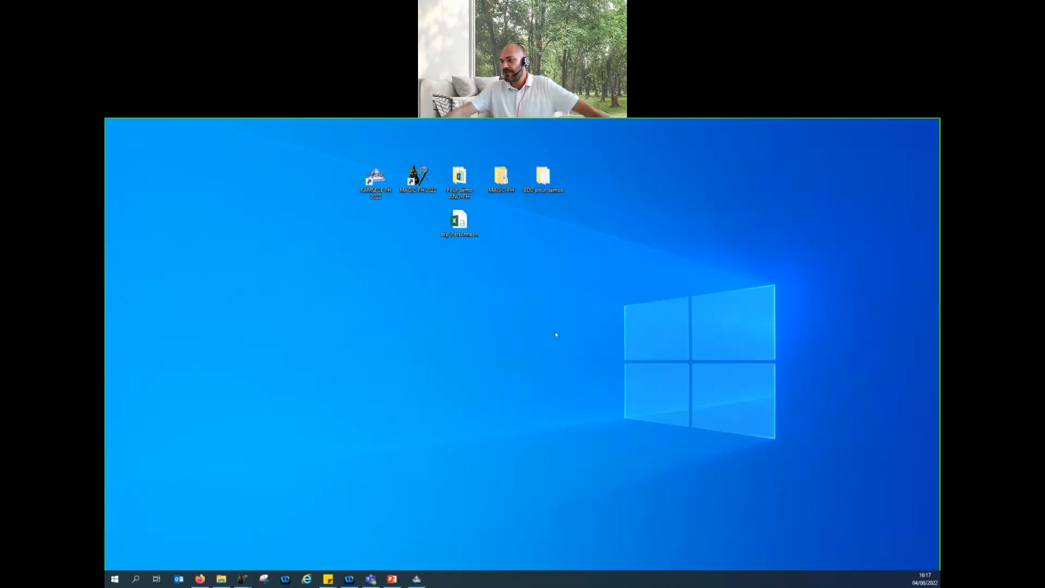
# - Switch to RAMSECE-PH and import ANO_PH.chif from MAGIC-PH > Coupe 1 > ANO-ph.chif, confirming the import
pyautogui.click(415, 579)
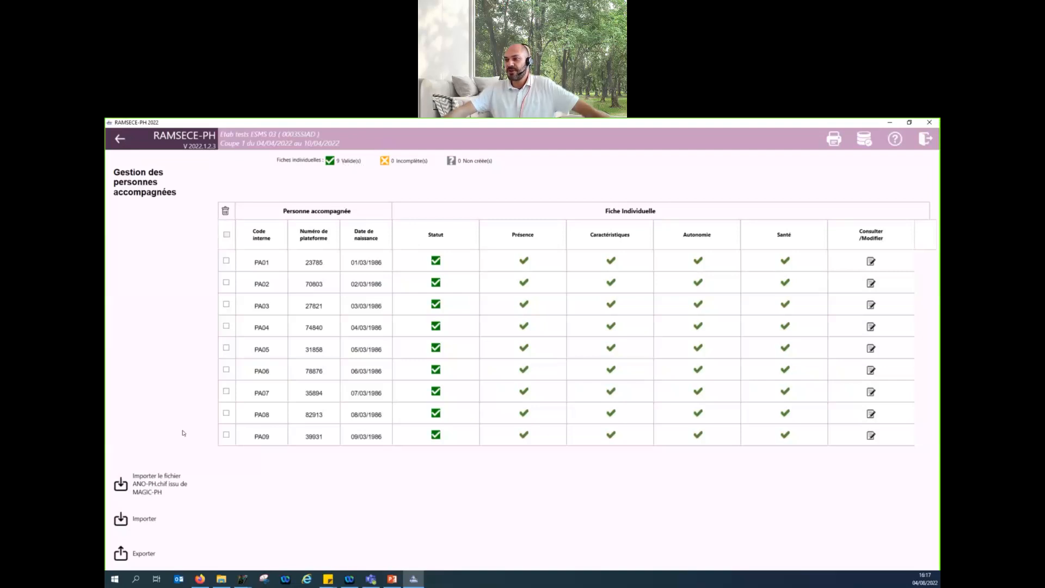
pyautogui.click(176, 485)
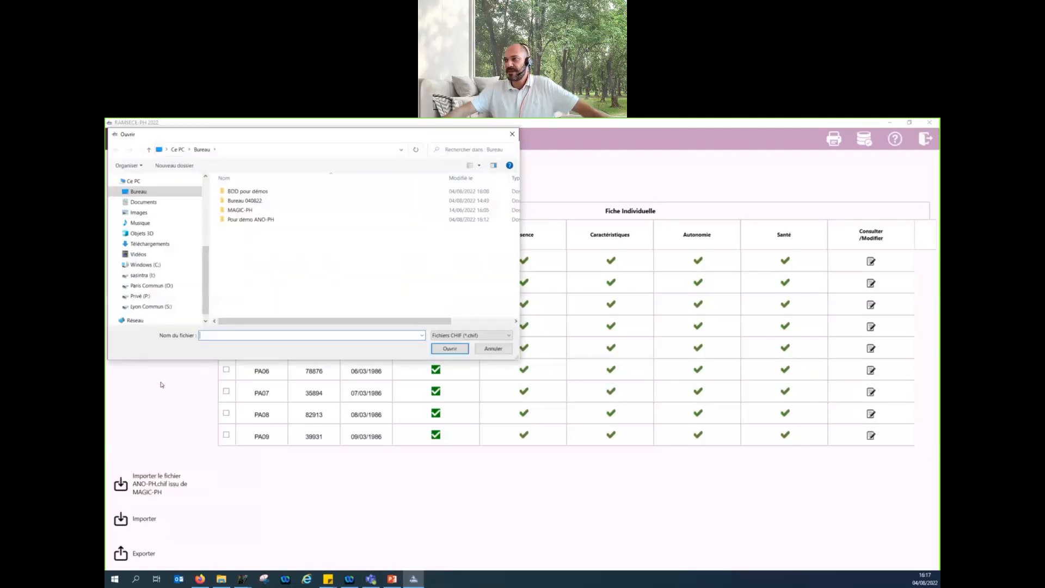
pyautogui.doubleClick(239, 210)
pyautogui.doubleClick(246, 192)
pyautogui.doubleClick(240, 192)
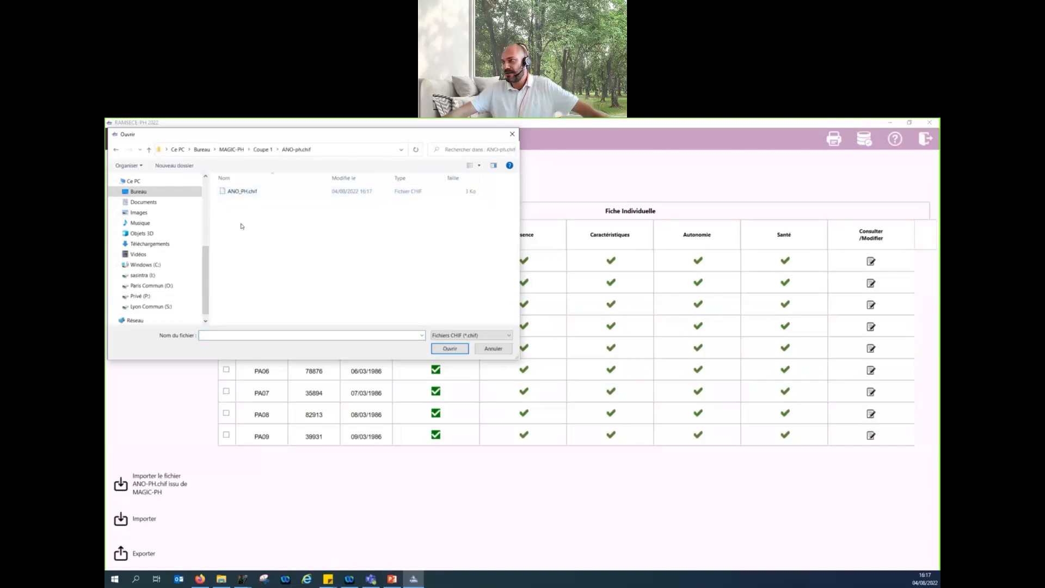
pyautogui.doubleClick(238, 192)
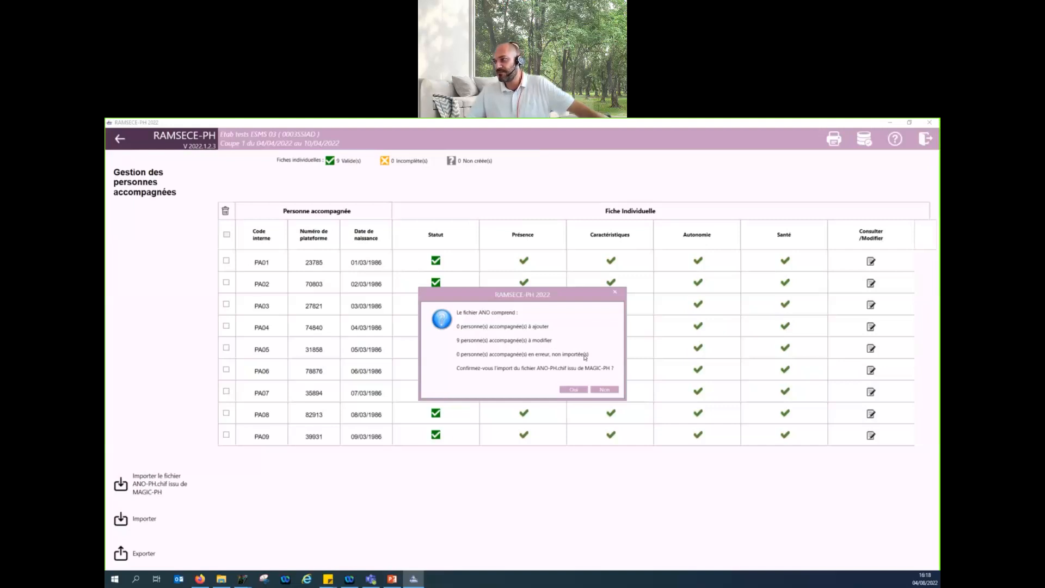
pyautogui.click(574, 390)
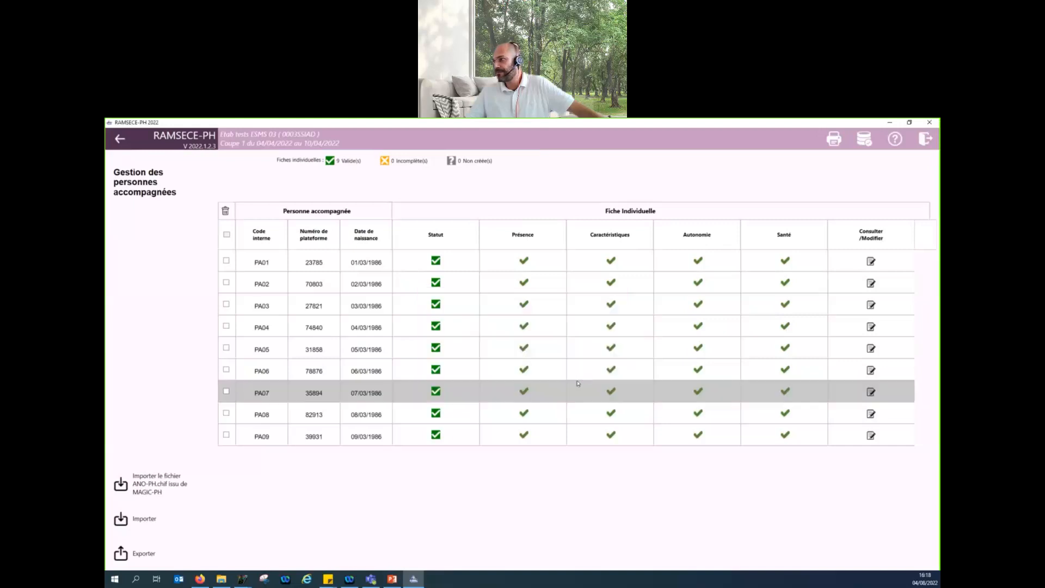
# - Return to the Accueil de la coupe 1 page and minimize RAMSECE-PH
pyautogui.click(936, 122)
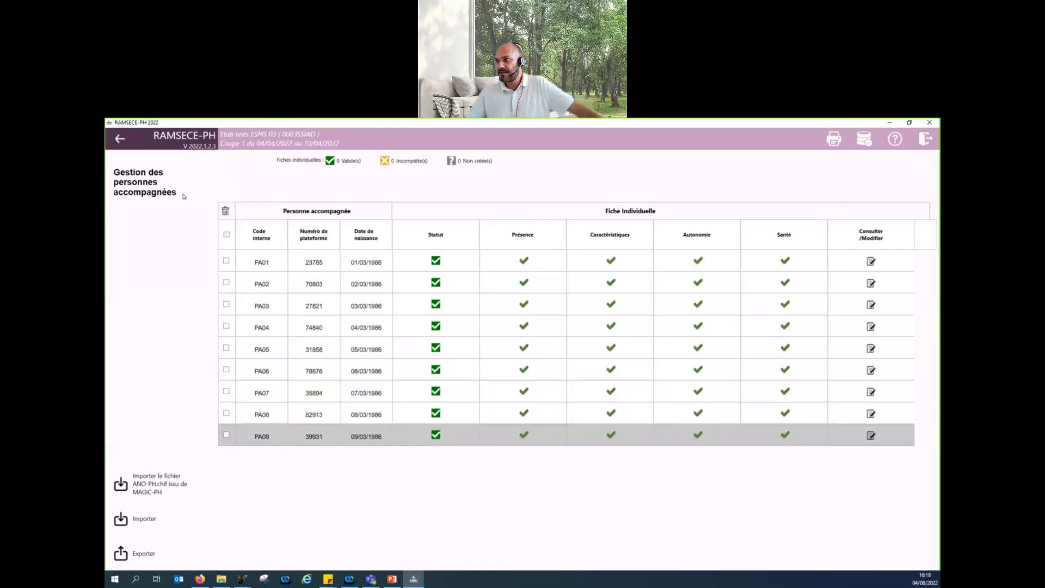
pyautogui.click(131, 144)
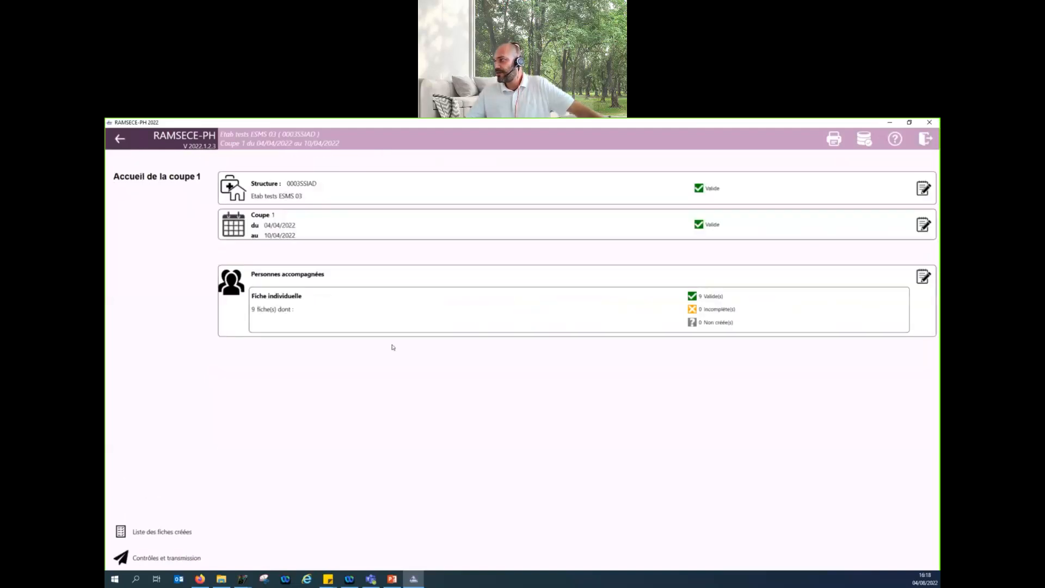
pyautogui.click(908, 123)
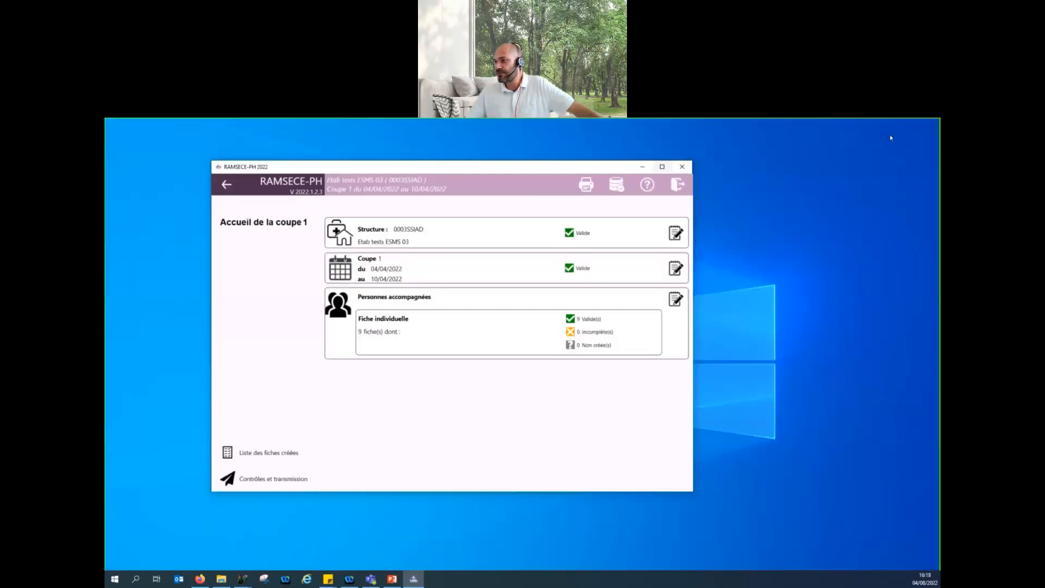
pyautogui.click(642, 167)
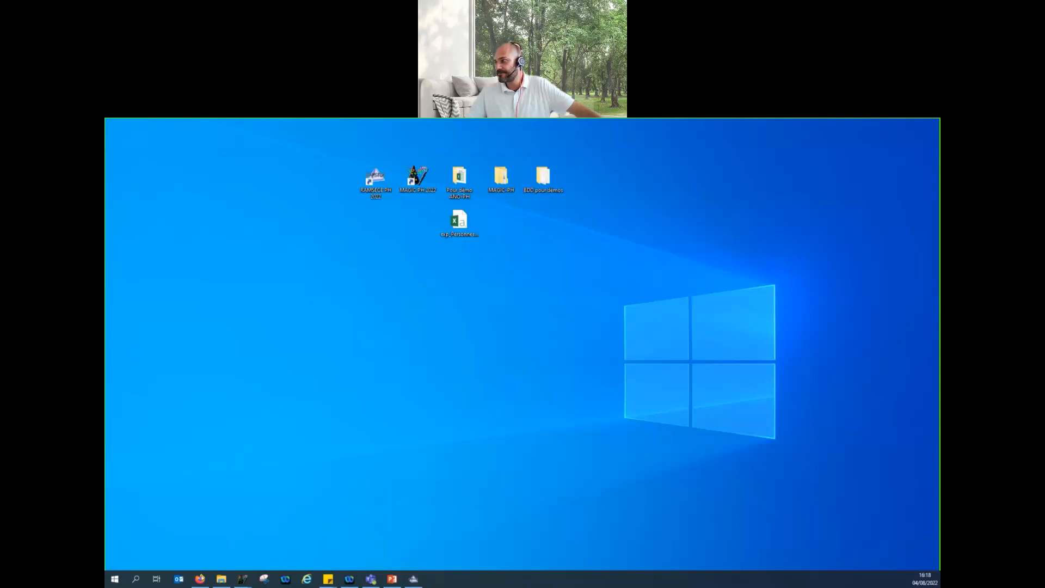
# - Switch to the e-PH platform in Firefox, look over the Coupe 1 page and launch the establishment's data validation
pyautogui.click(201, 577)
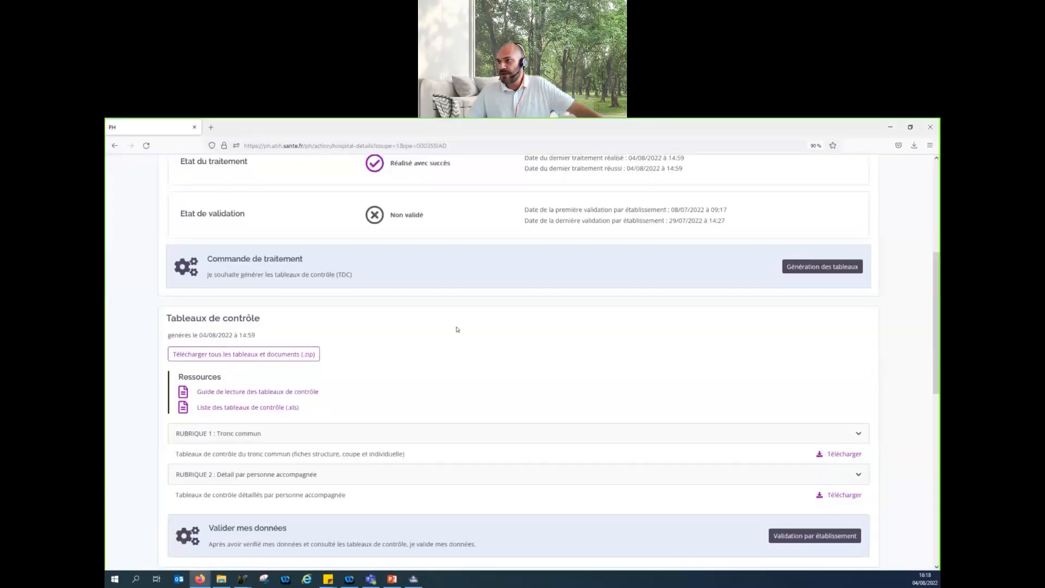
pyautogui.scroll(5, 457, 329)
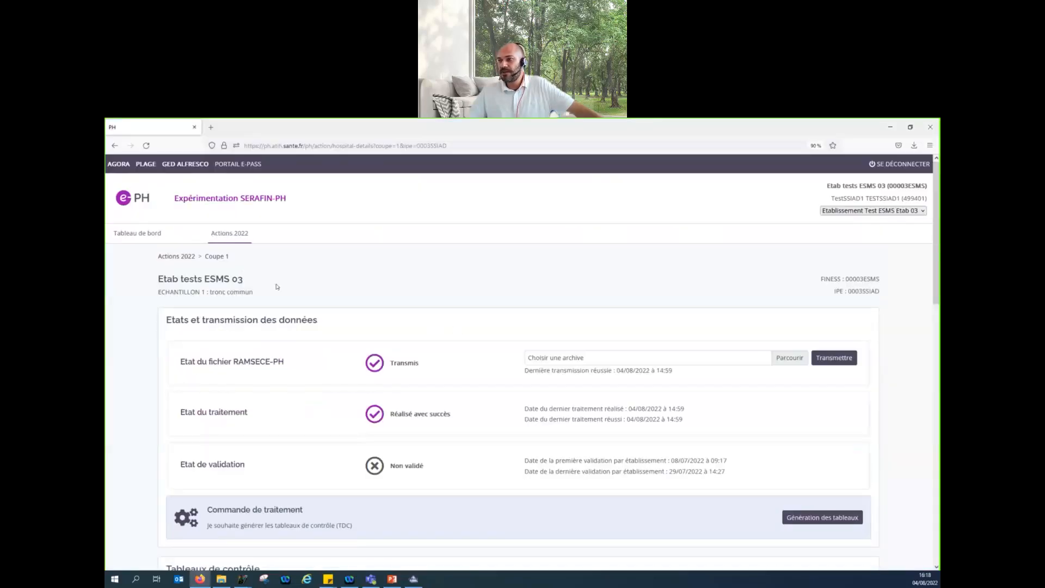
pyautogui.scroll(-3, 151, 304)
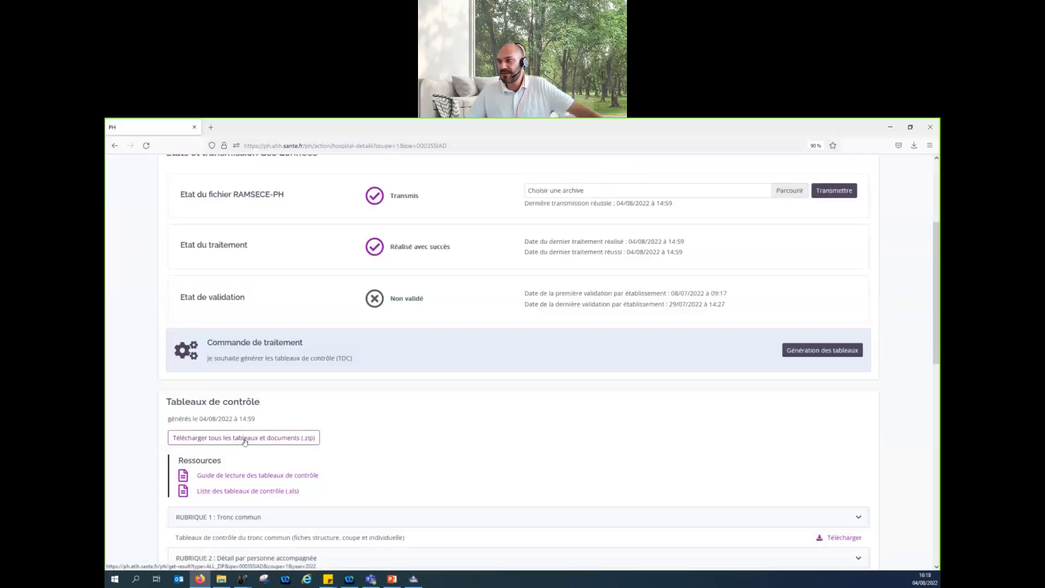
pyautogui.scroll(3, 288, 390)
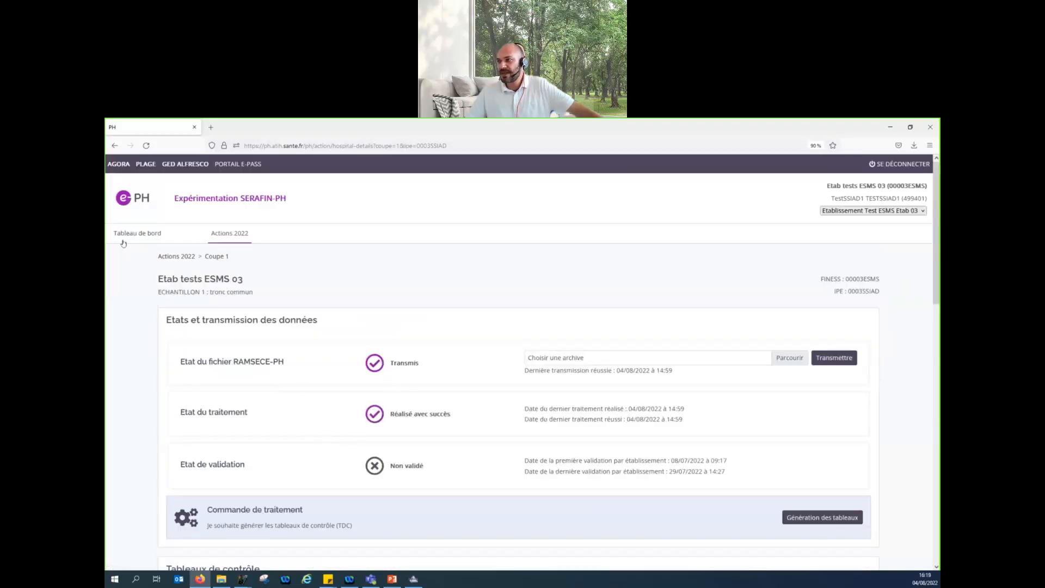
pyautogui.scroll(-8, 147, 265)
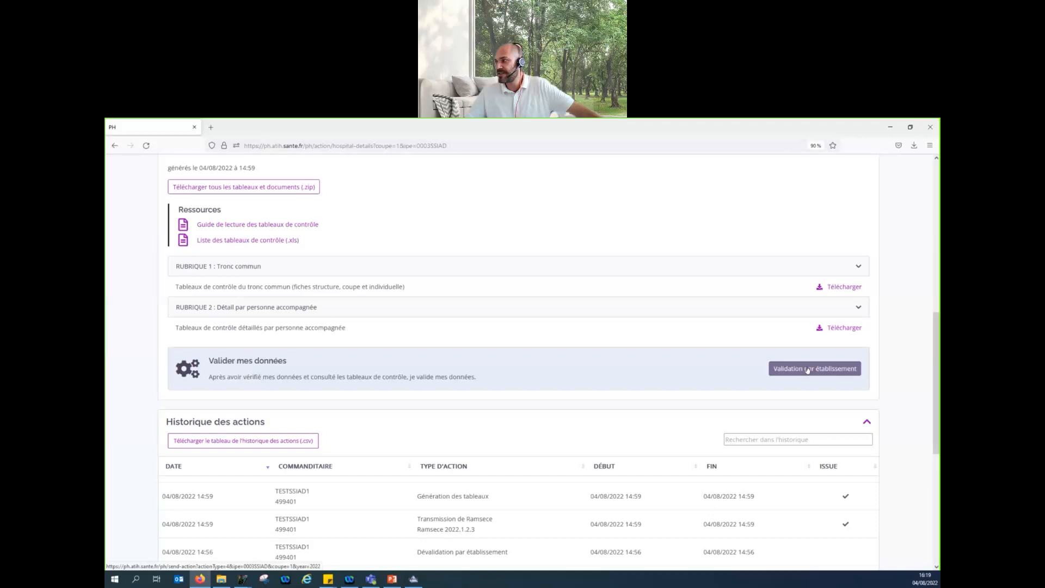
pyautogui.click(808, 369)
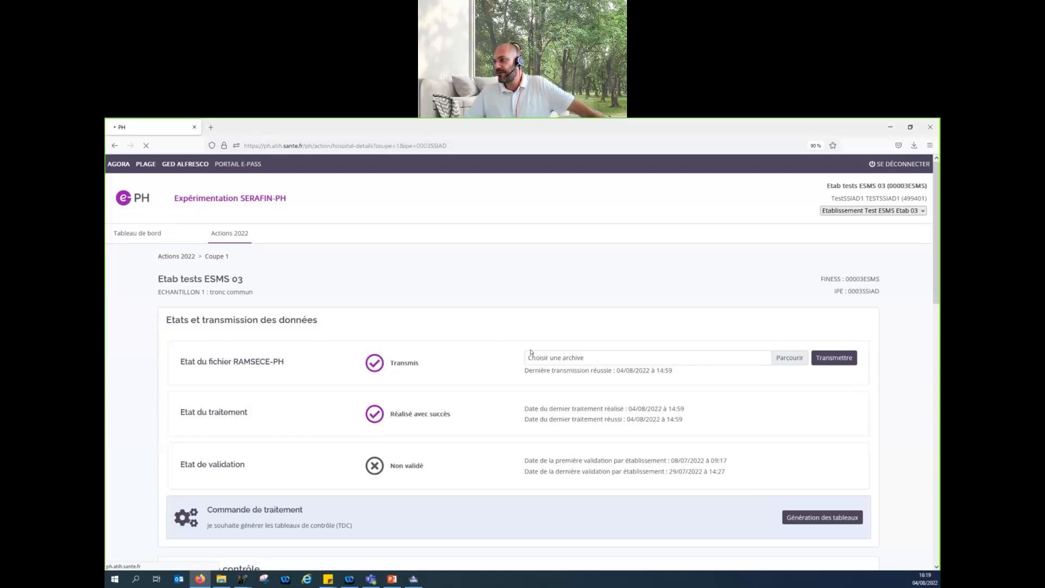
# - Devalidate the establishment's Coupe 1 data on e-PH and check the updated validation state
pyautogui.scroll(-5, 530, 352)
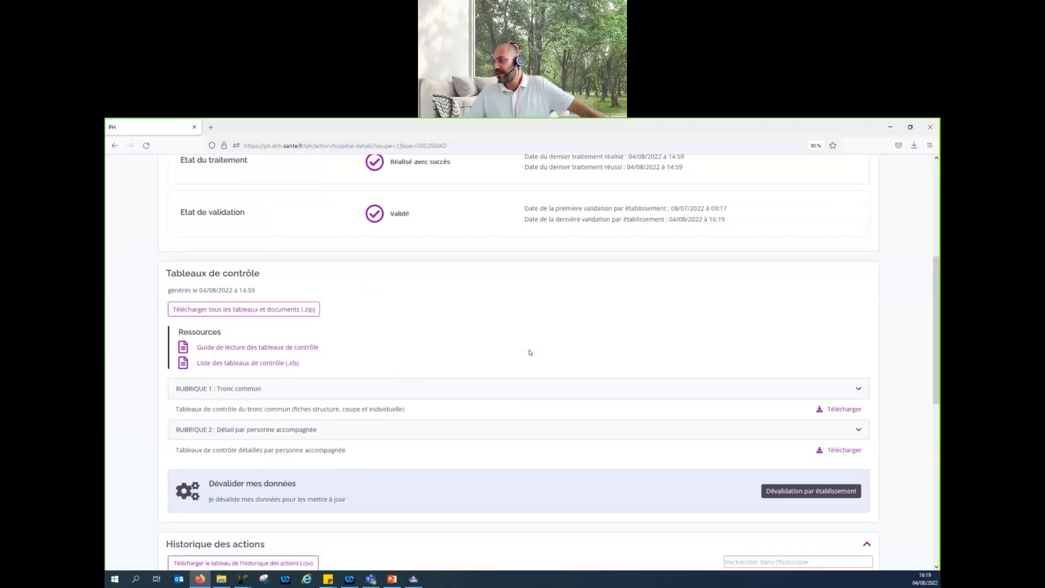
pyautogui.scroll(-3, 531, 352)
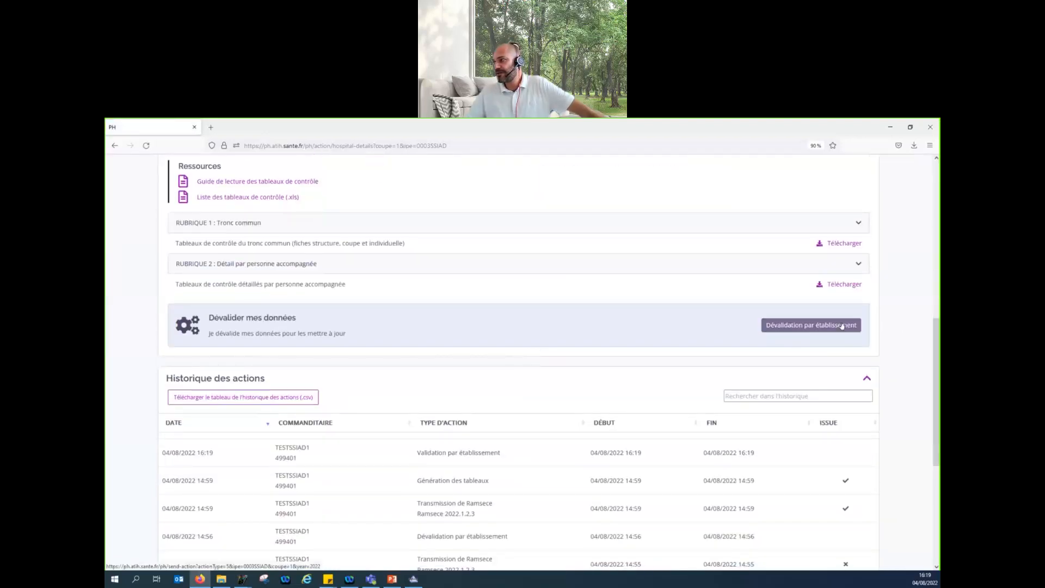
pyautogui.click(809, 326)
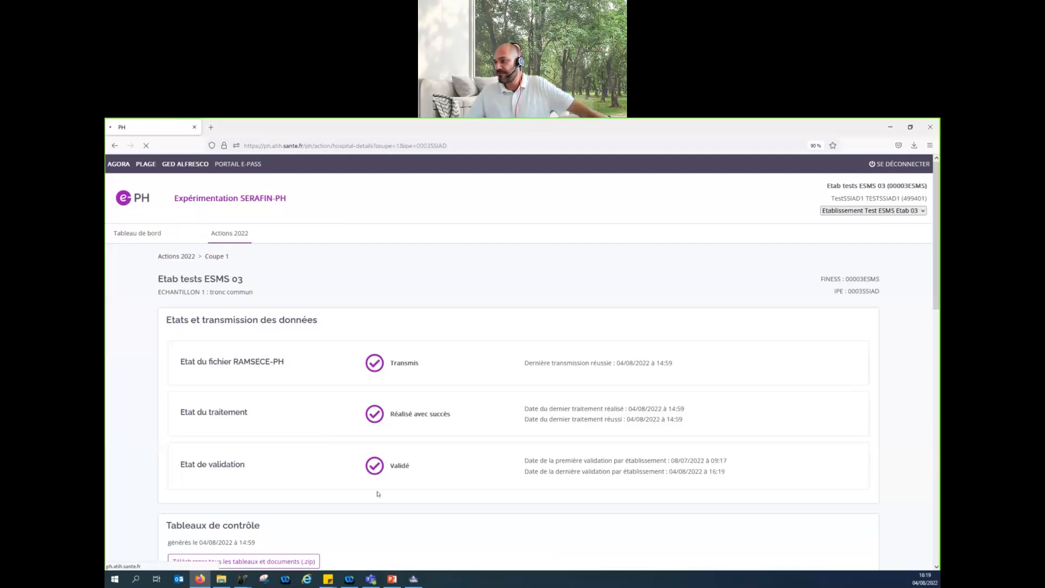
pyautogui.scroll(-1, 377, 494)
pyautogui.scroll(-5, 521, 460)
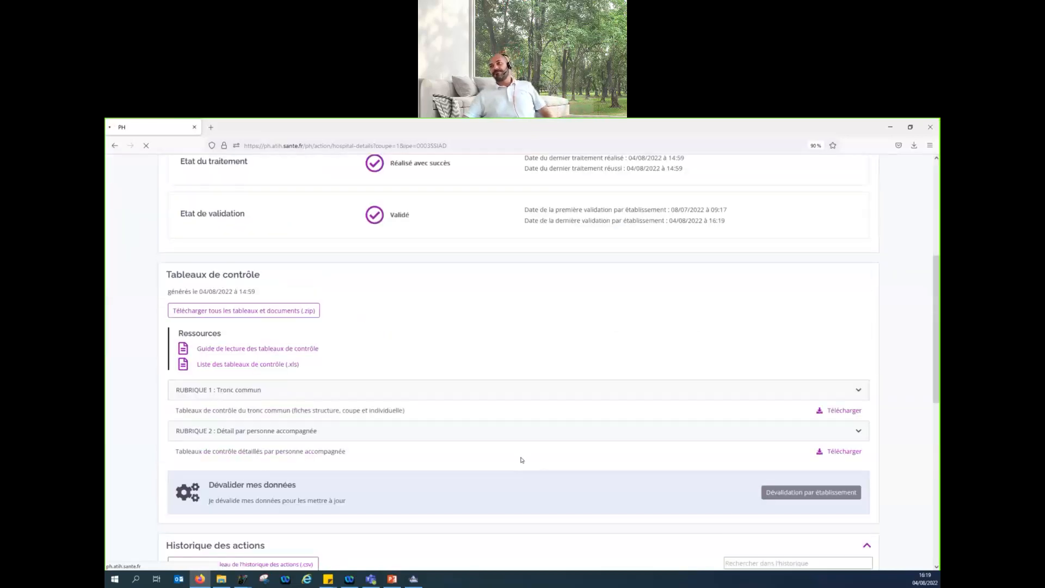
pyautogui.scroll(3, 522, 460)
pyautogui.scroll(2, 521, 460)
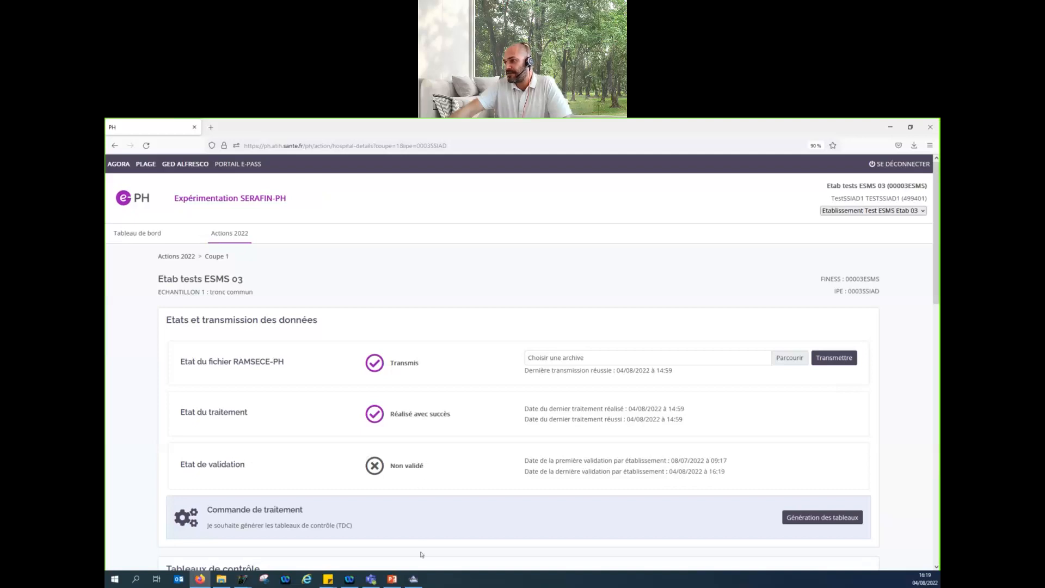
# - Switch to RAMSECE-PH and transmit the Coupe 1 data to e-PH, confirming the transmission and signing in with the e-PMSI username and password
pyautogui.click(890, 129)
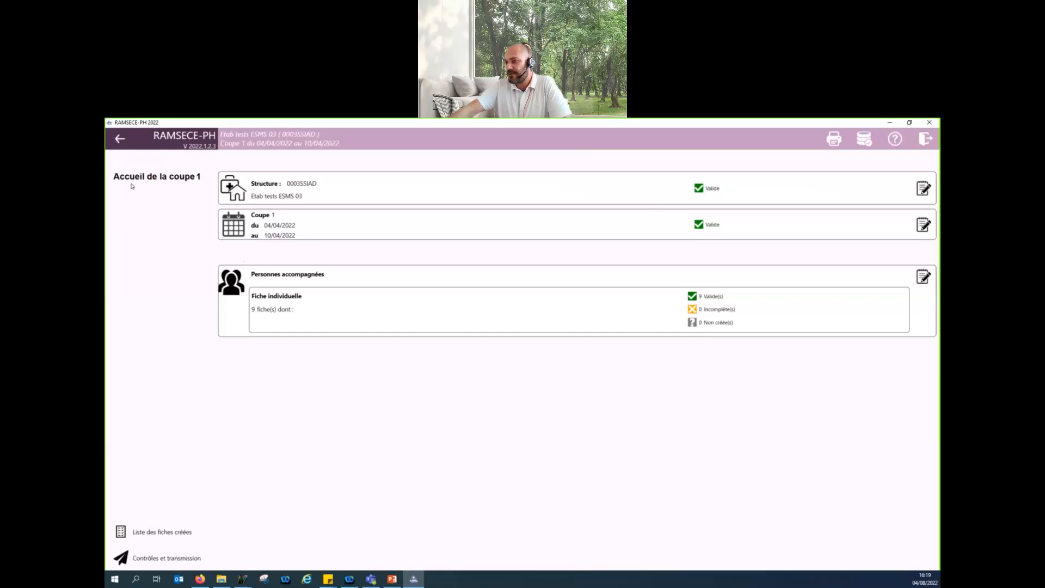
pyautogui.click(175, 557)
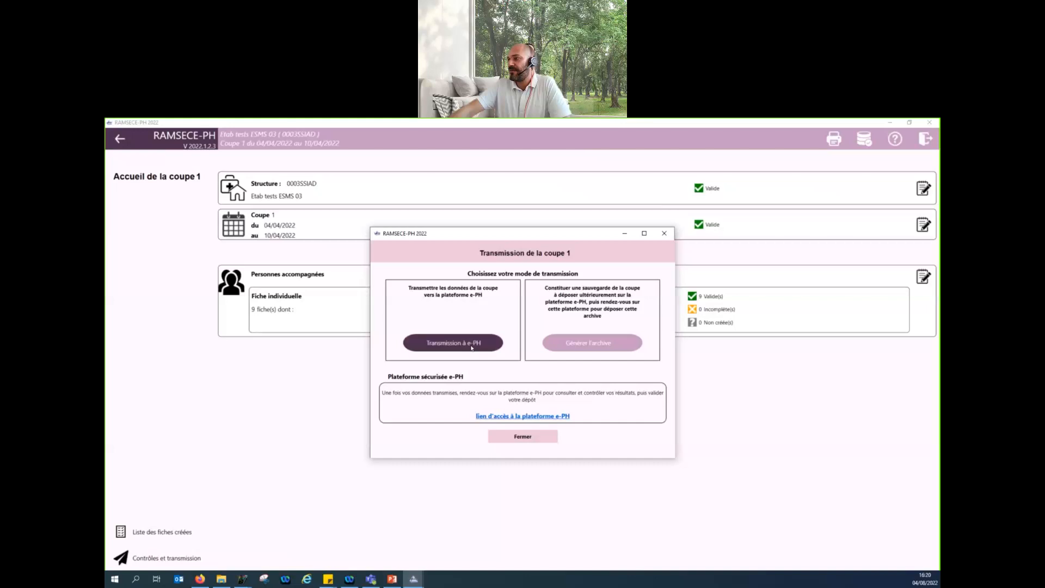
pyautogui.click(472, 347)
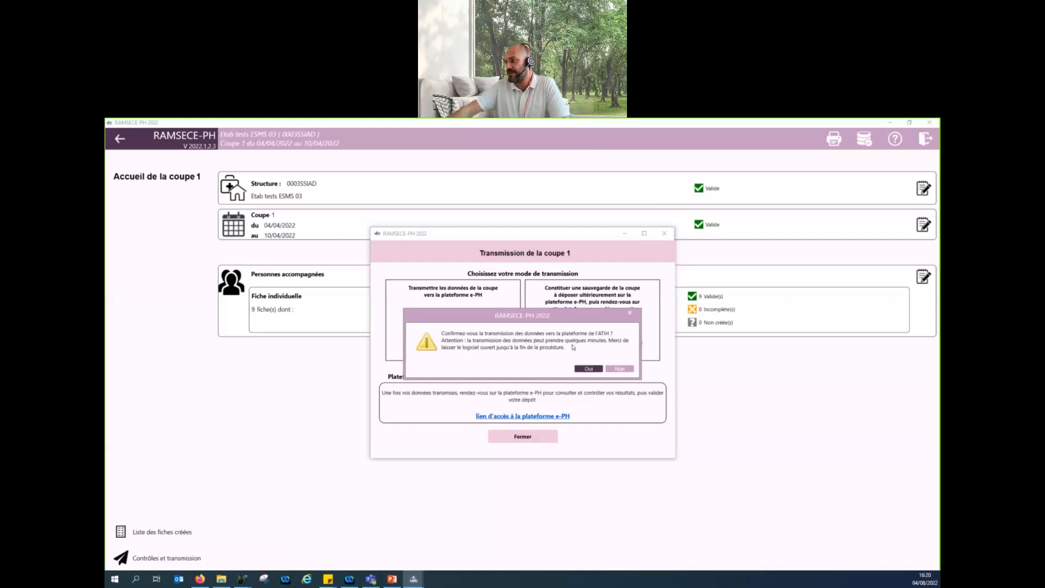
pyautogui.click(589, 369)
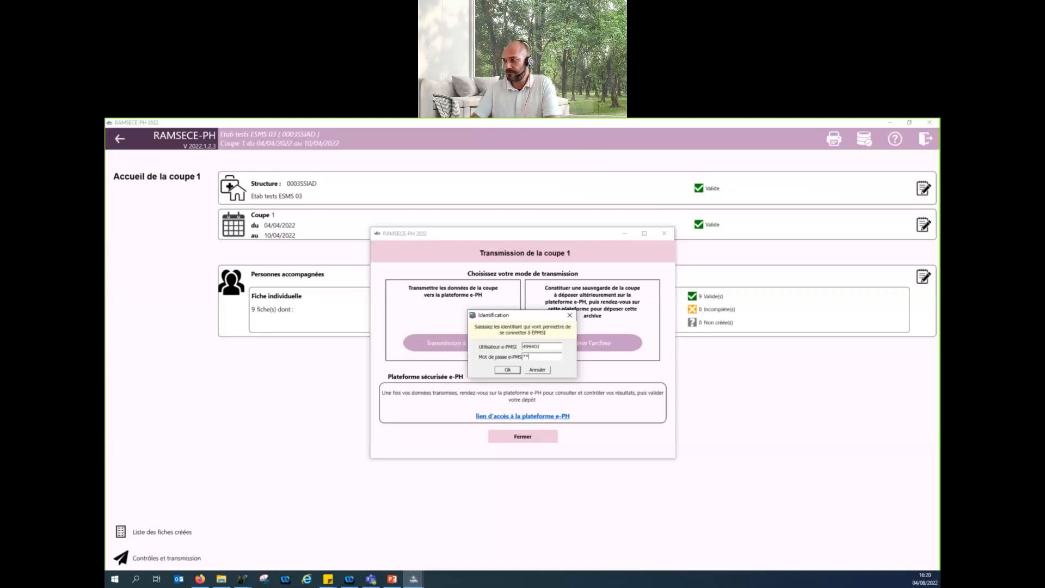
pyautogui.press('Return')
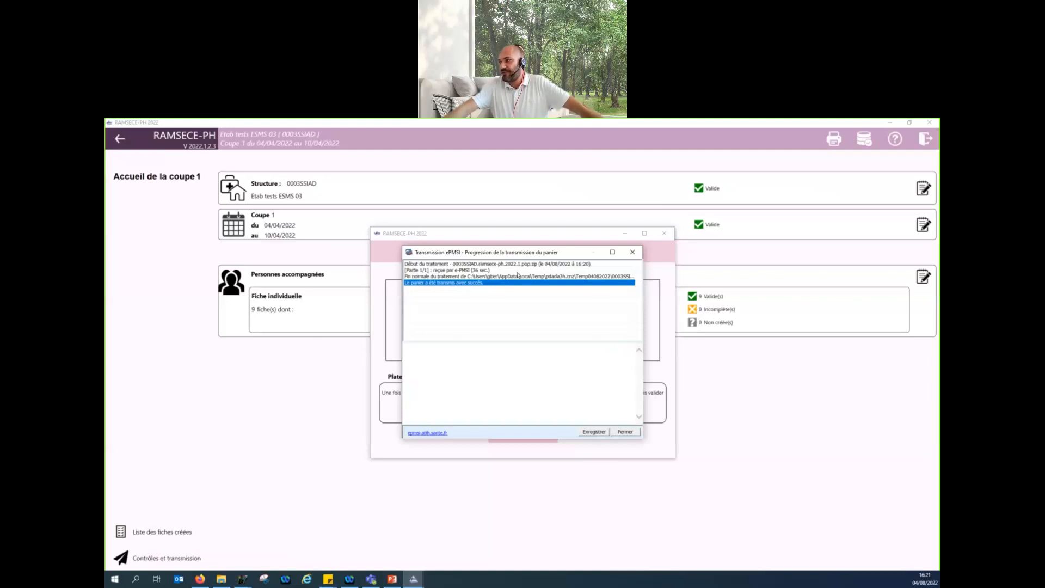
# - Close the transmission progress report and the Transmission de la coupe 1 dialog
pyautogui.click(633, 251)
pyautogui.click(595, 367)
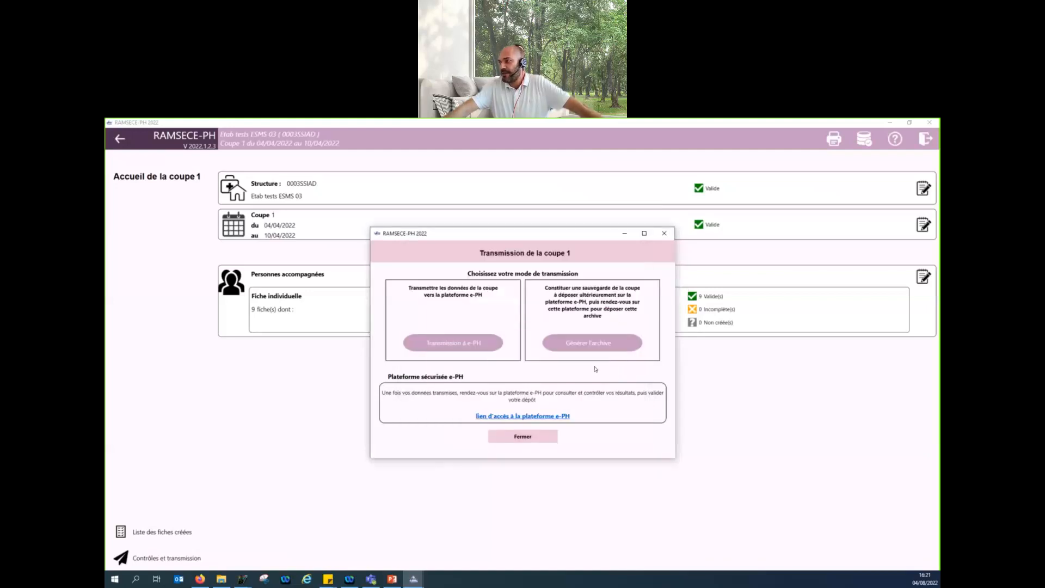
pyautogui.click(664, 232)
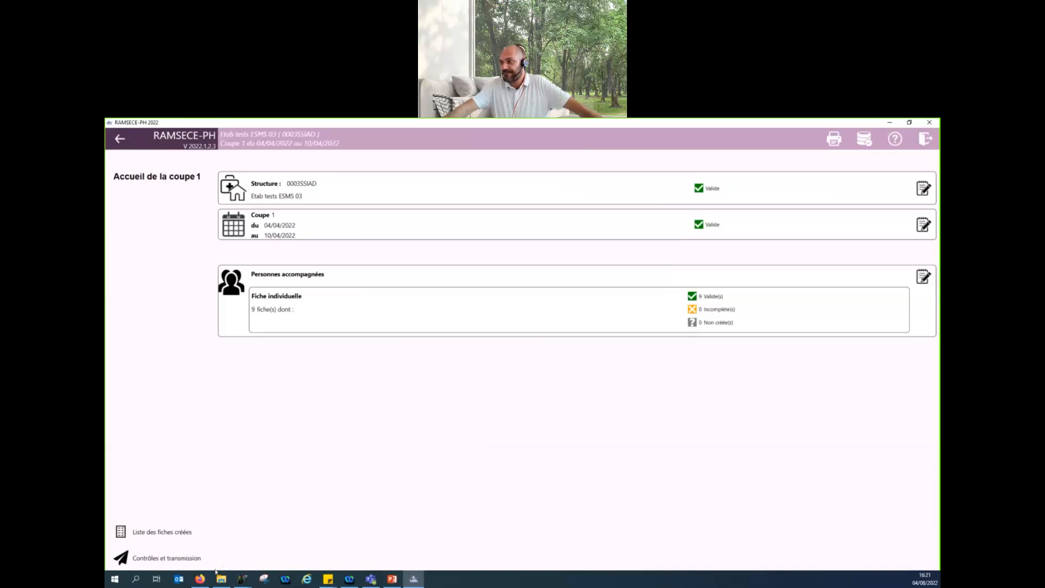
# - Switch to e-PH in Firefox, reload the Coupe 1 page and check the transmission and processing dates
pyautogui.click(199, 578)
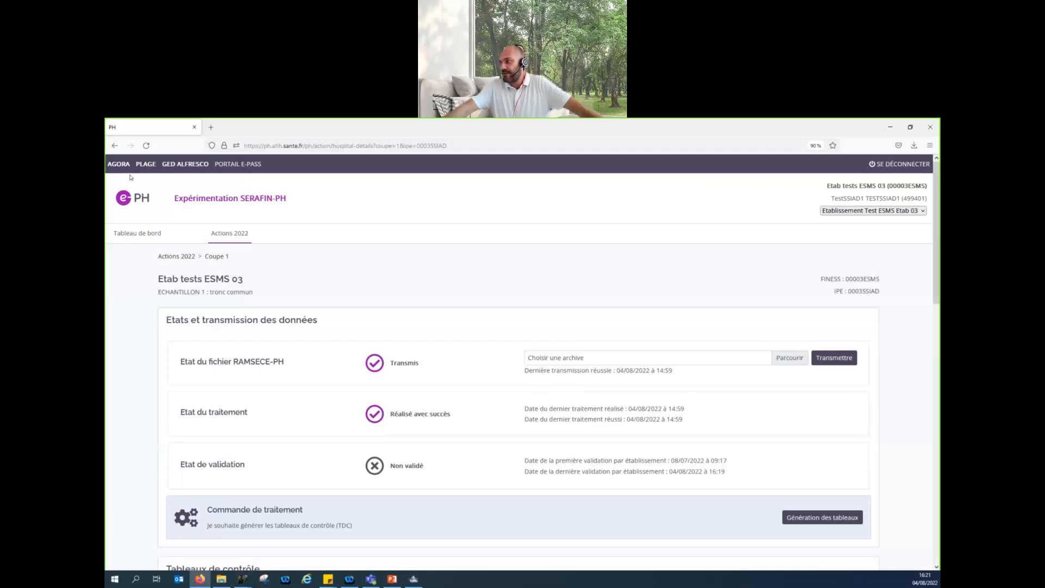
pyautogui.click(145, 145)
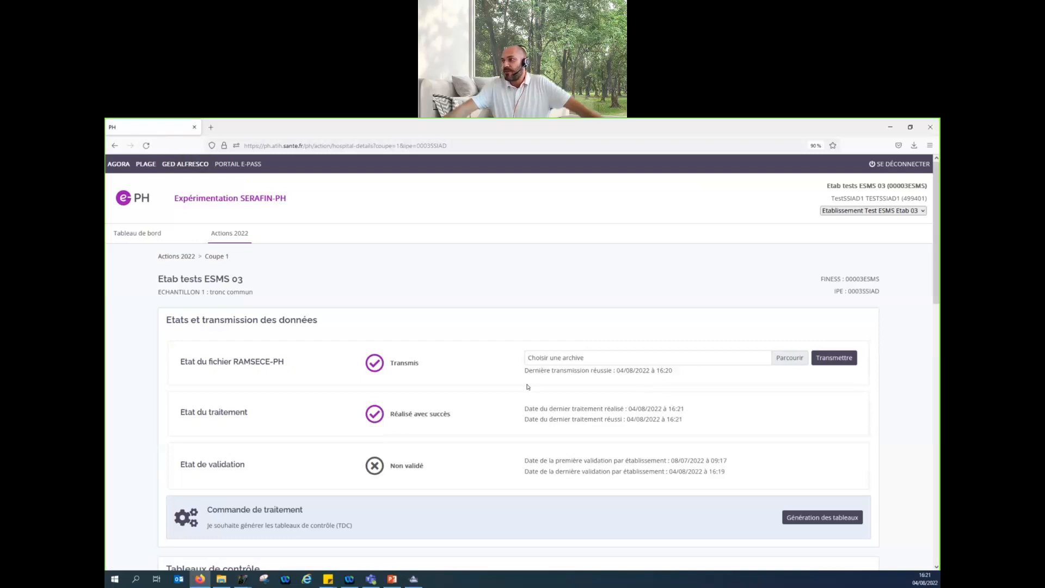
pyautogui.scroll(-4, 527, 386)
pyautogui.scroll(1, 463, 257)
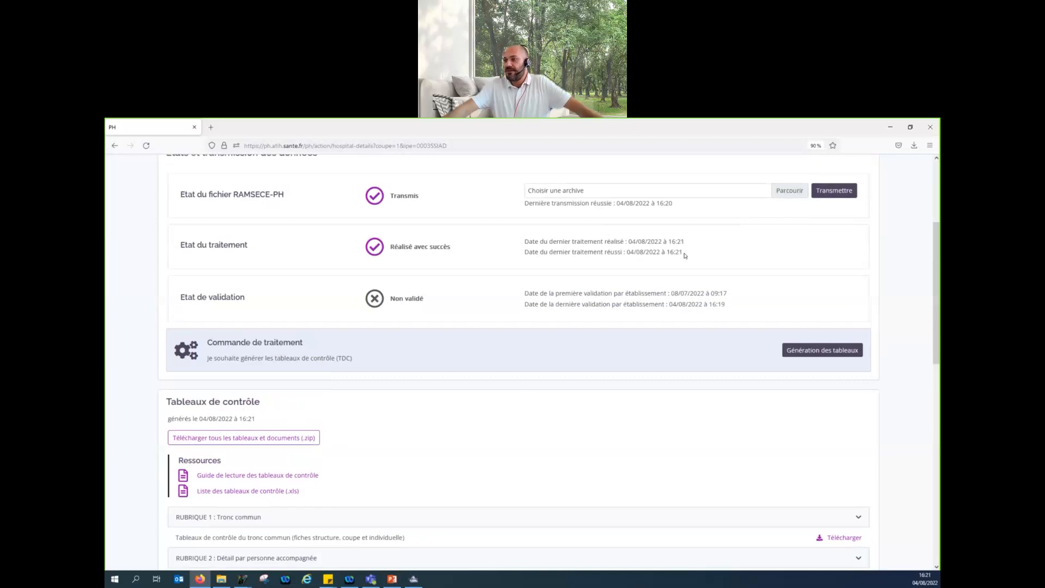
# - Download all the control tables and documents as a .zip and open the archive in a maximized File Explorer window
pyautogui.click(261, 442)
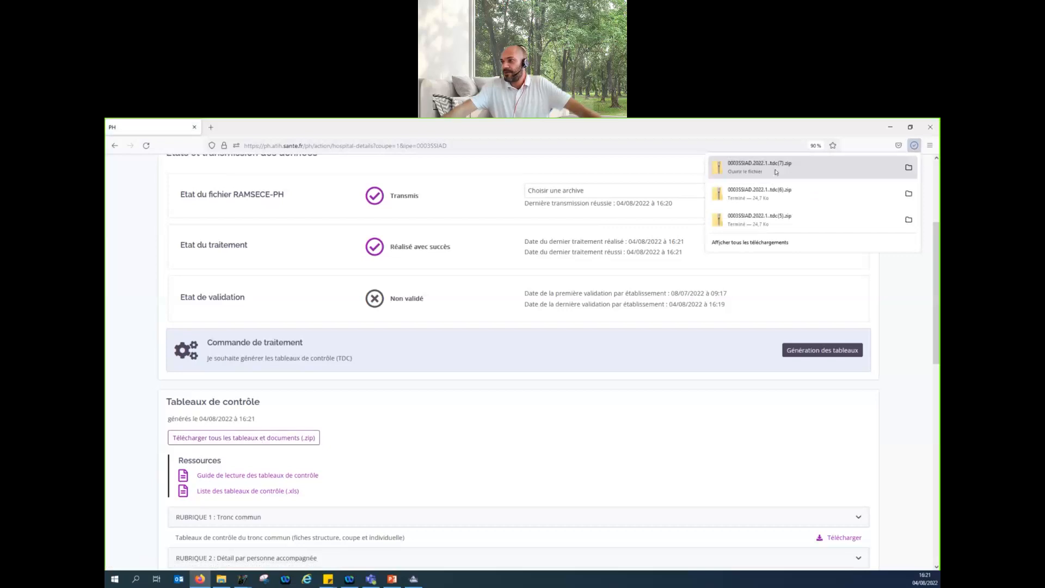
pyautogui.click(776, 172)
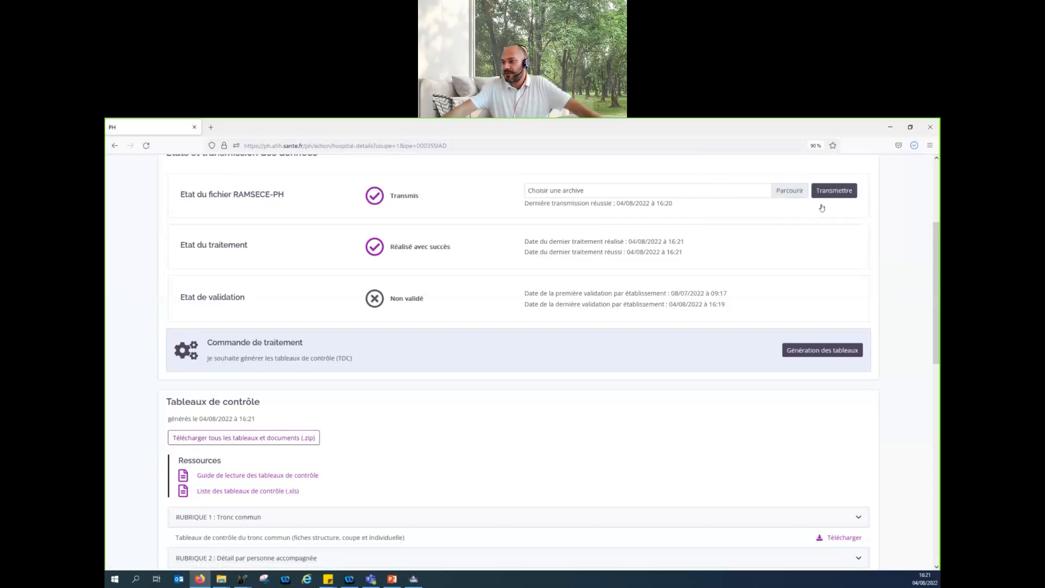
pyautogui.click(220, 581)
pyautogui.click(270, 540)
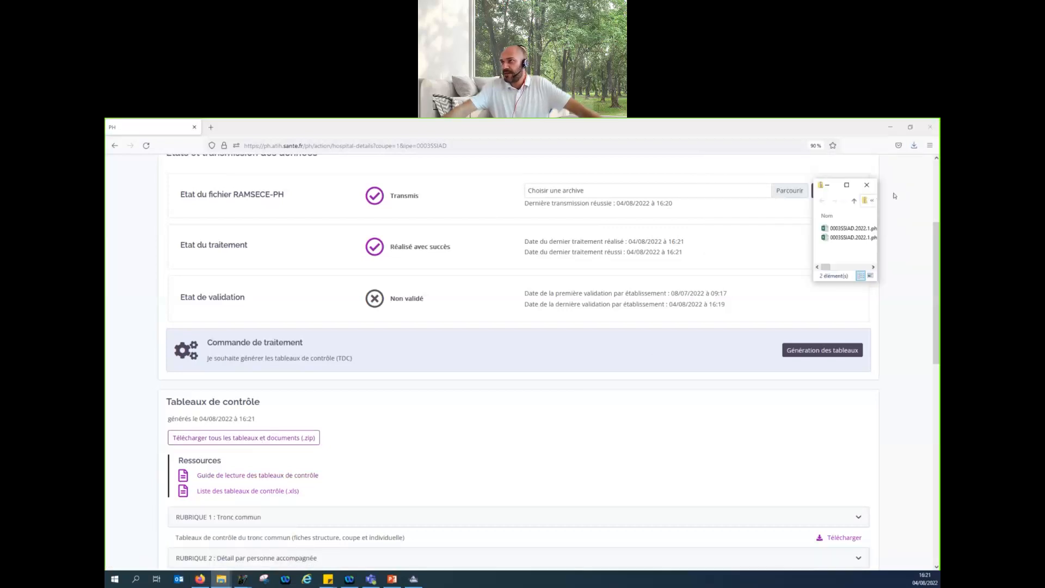
pyautogui.click(853, 185)
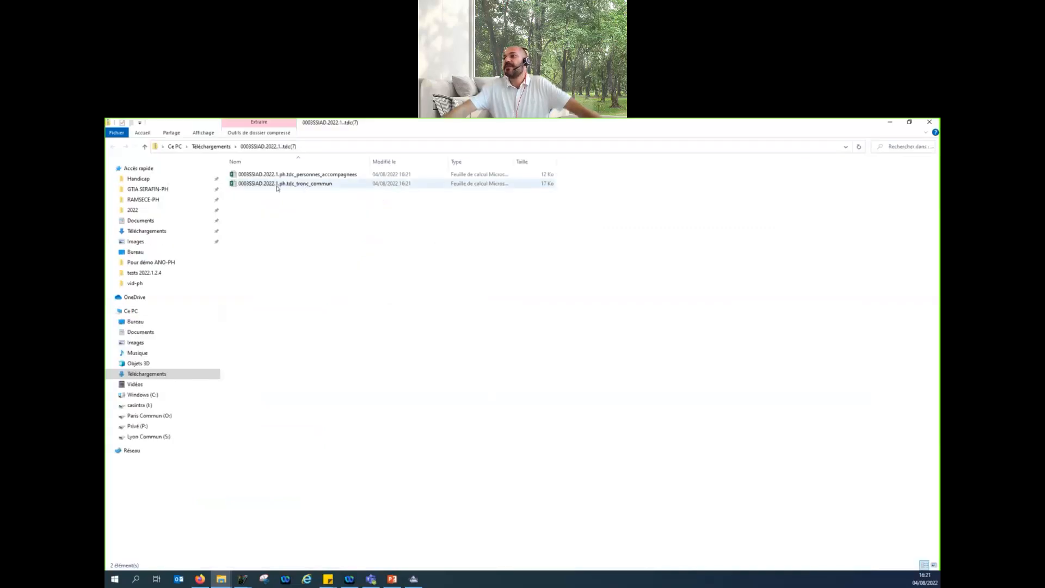
# - Open the tdc_tronc_commun workbook full screen in Excel and check TDC 1.2 for anomalies on the 1.Informations_générales sheet
pyautogui.click(277, 187)
pyautogui.doubleClick(277, 183)
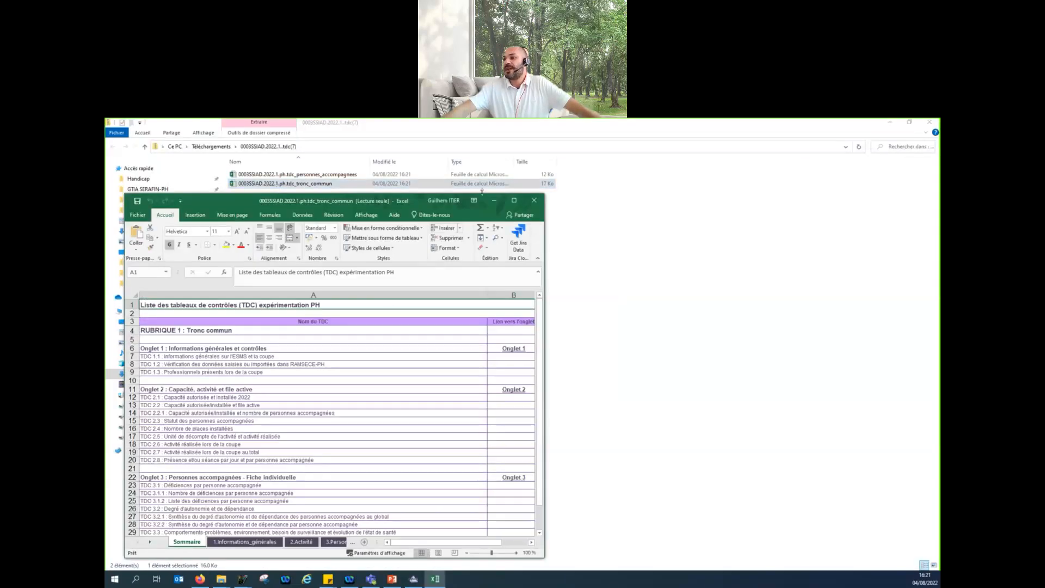
pyautogui.click(514, 200)
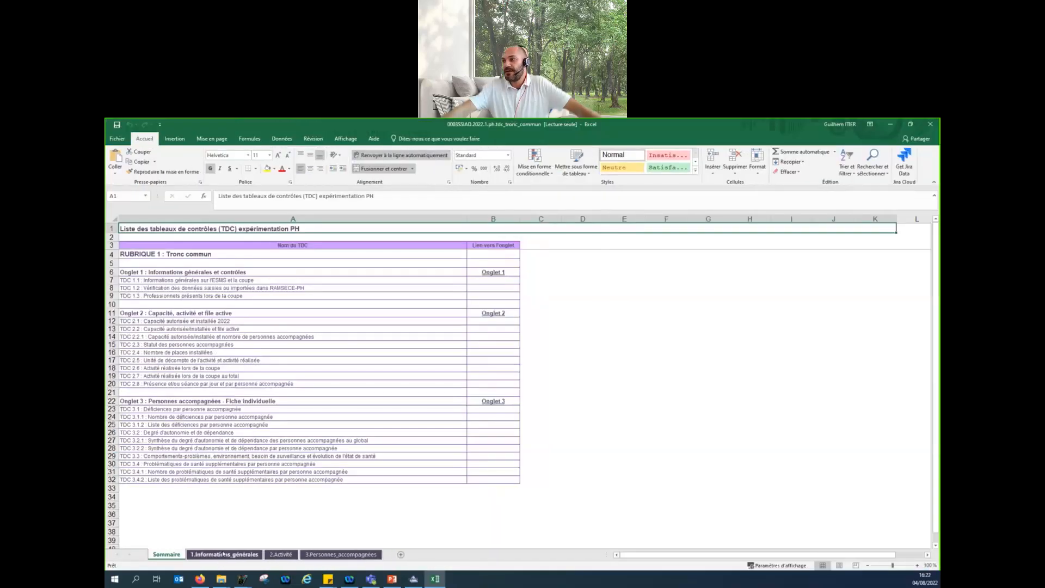
pyautogui.click(223, 554)
pyautogui.scroll(-3, 226, 525)
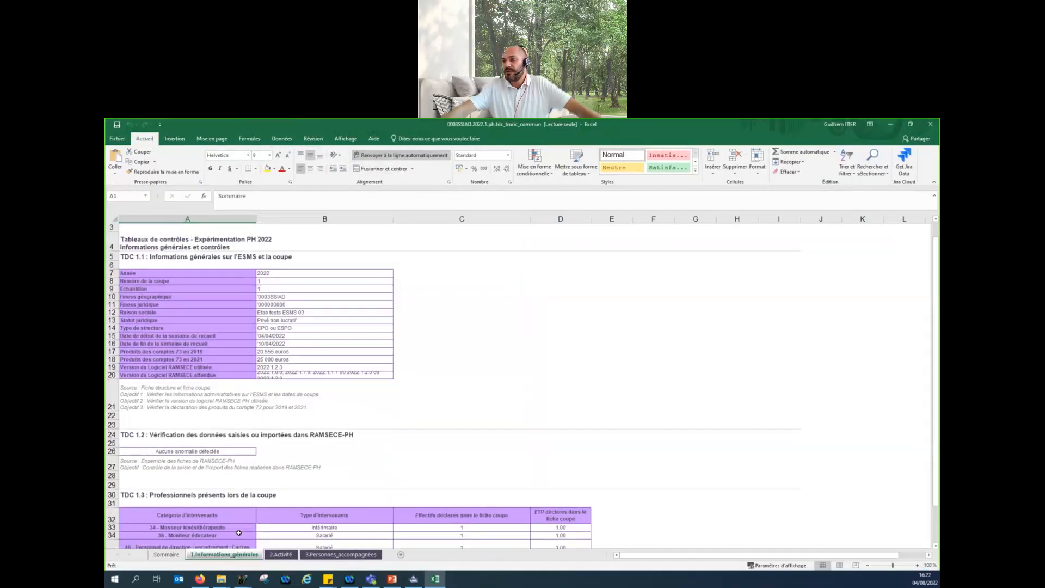
pyautogui.click(124, 379)
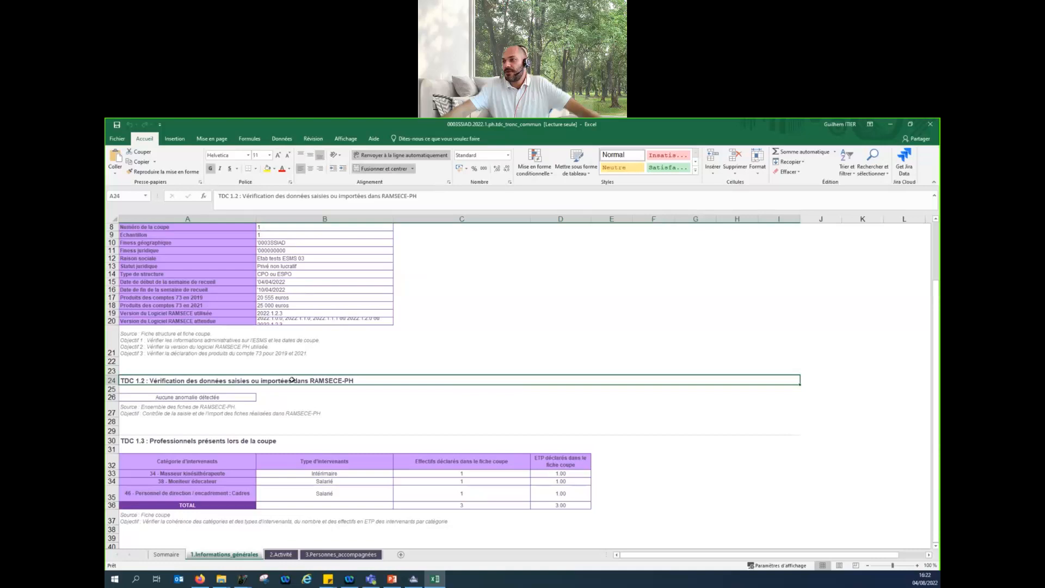
pyautogui.click(168, 400)
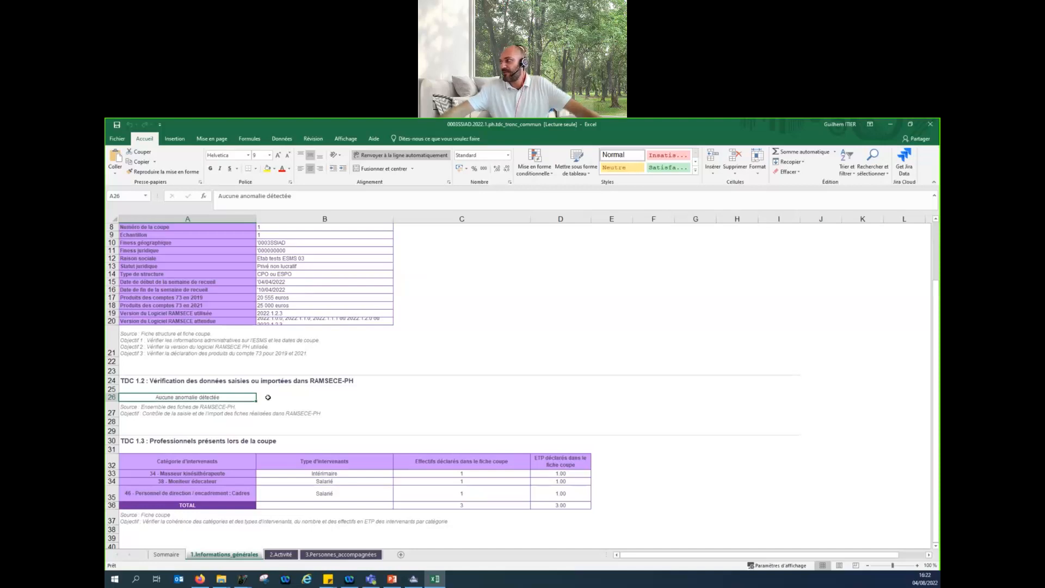
# - Minimize the workbook, switch back to e-PH in Firefox and validate the establishment's Coupe 1 data
pyautogui.click(892, 127)
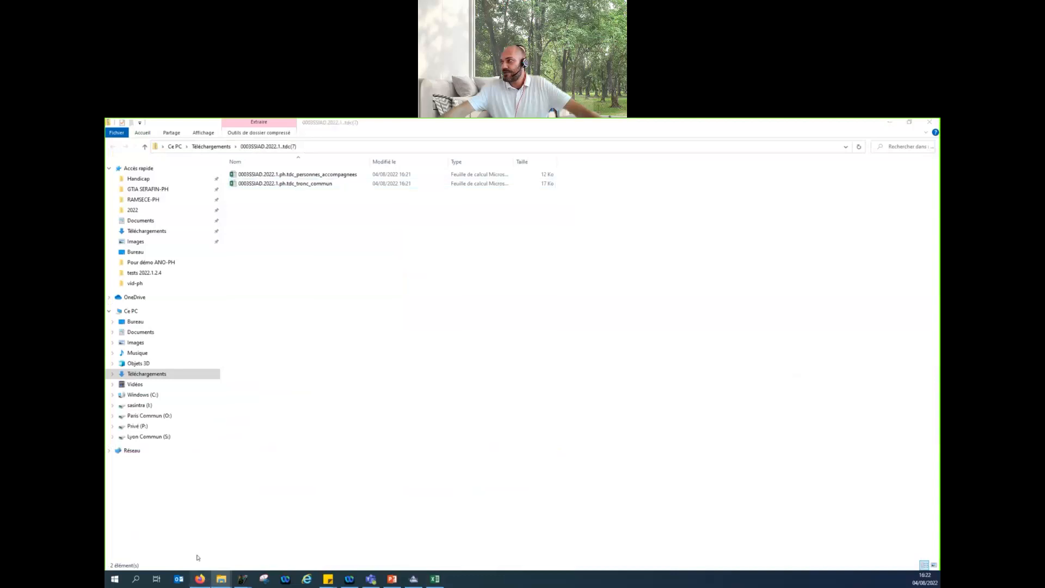
pyautogui.click(200, 578)
pyautogui.scroll(2, 535, 302)
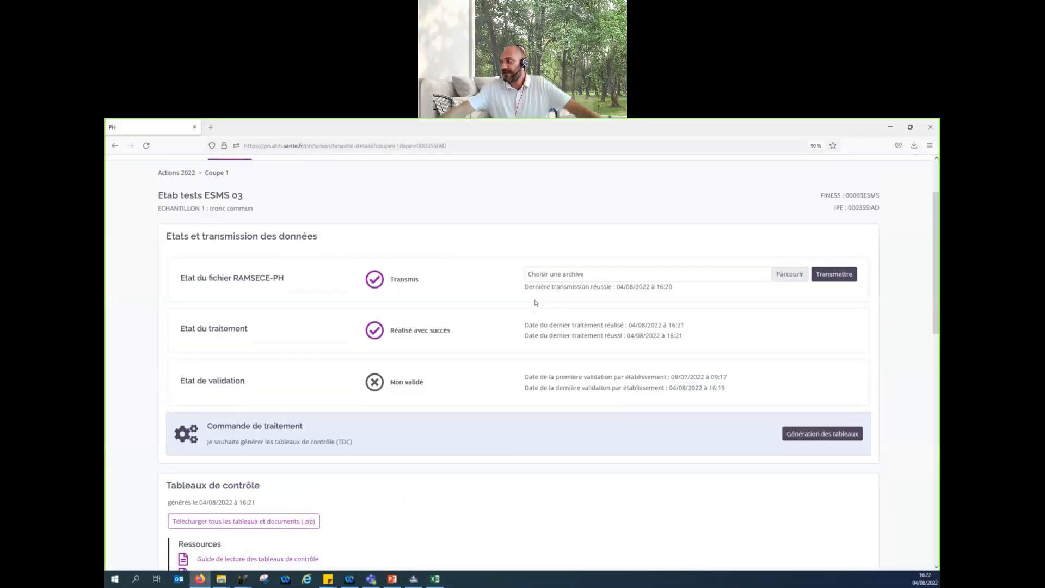
pyautogui.scroll(-7, 535, 301)
pyautogui.click(790, 333)
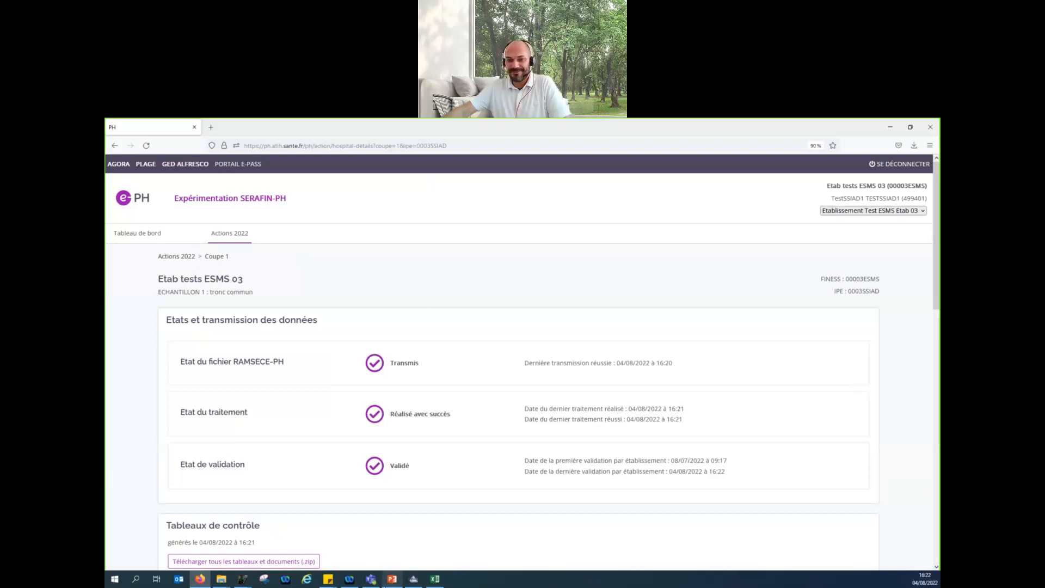
# - Switch to the PowerPoint slideshow and advance from the anomaly procedure to the closing "Merci de votre attention" slide
pyautogui.click(392, 578)
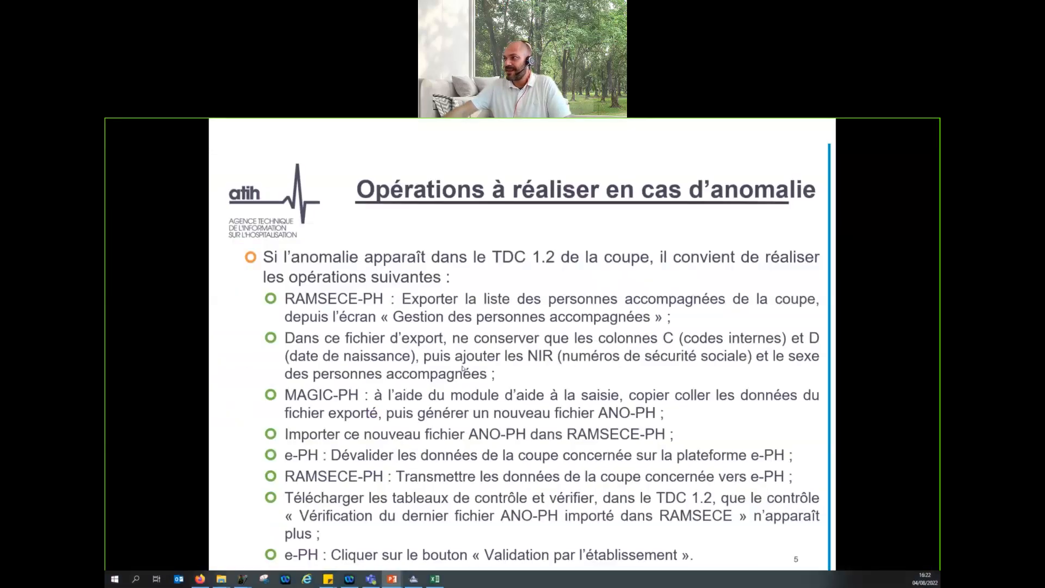
pyautogui.click(463, 369)
pyautogui.click(463, 369)
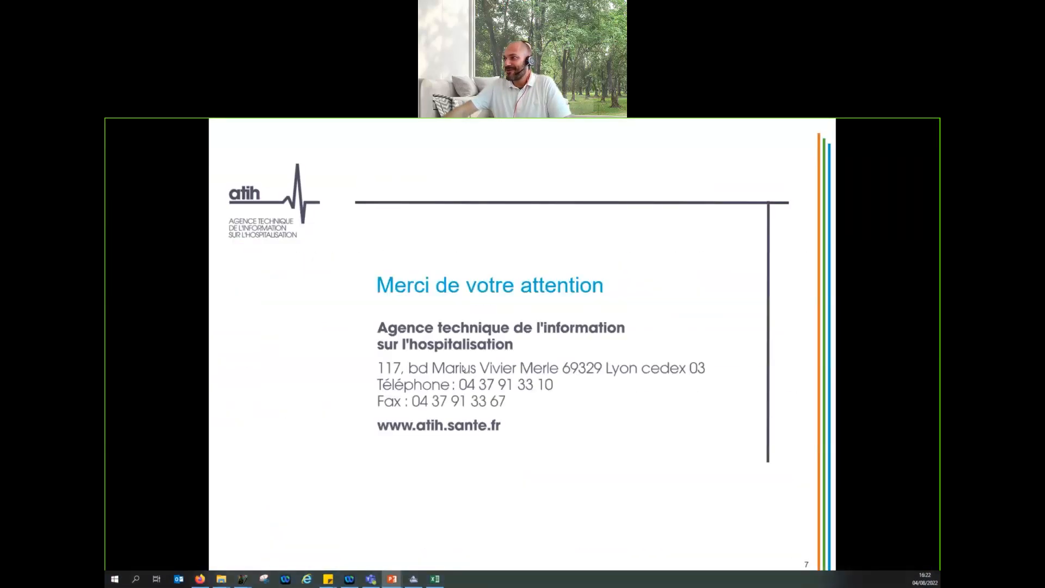